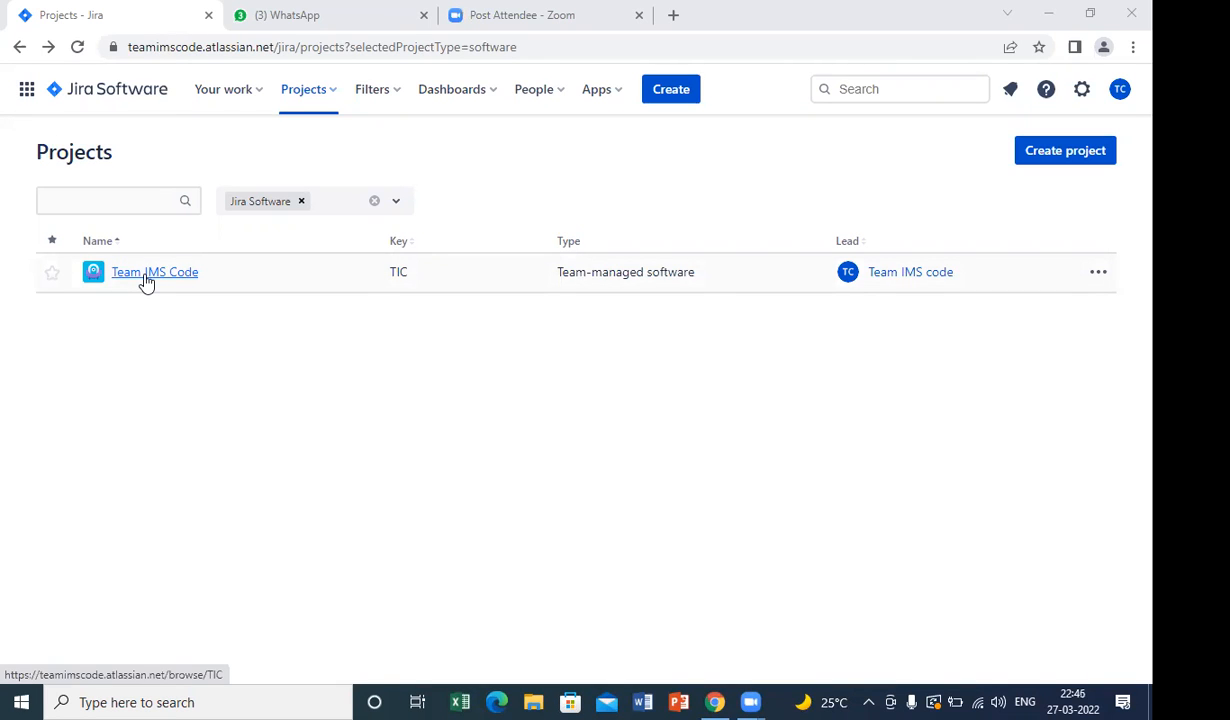
Step: Open the Team IMS Code project and view issue TIC-1 from its board
left_click(146, 282)
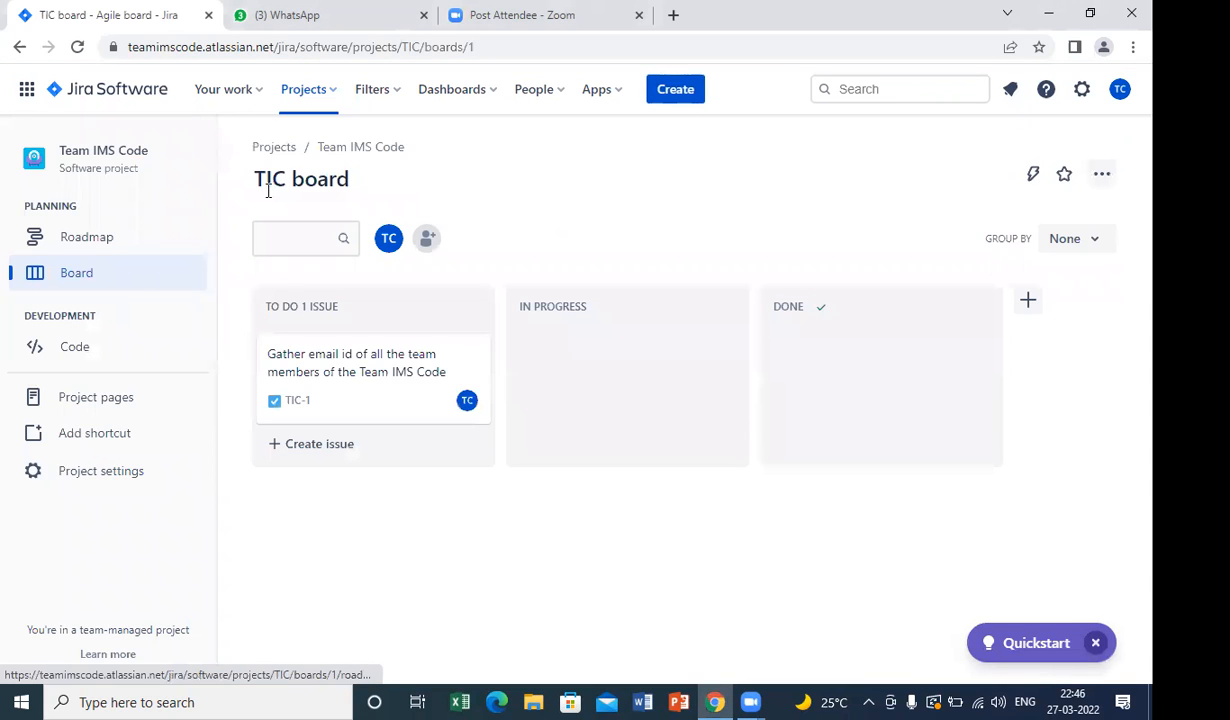
left_click(339, 391)
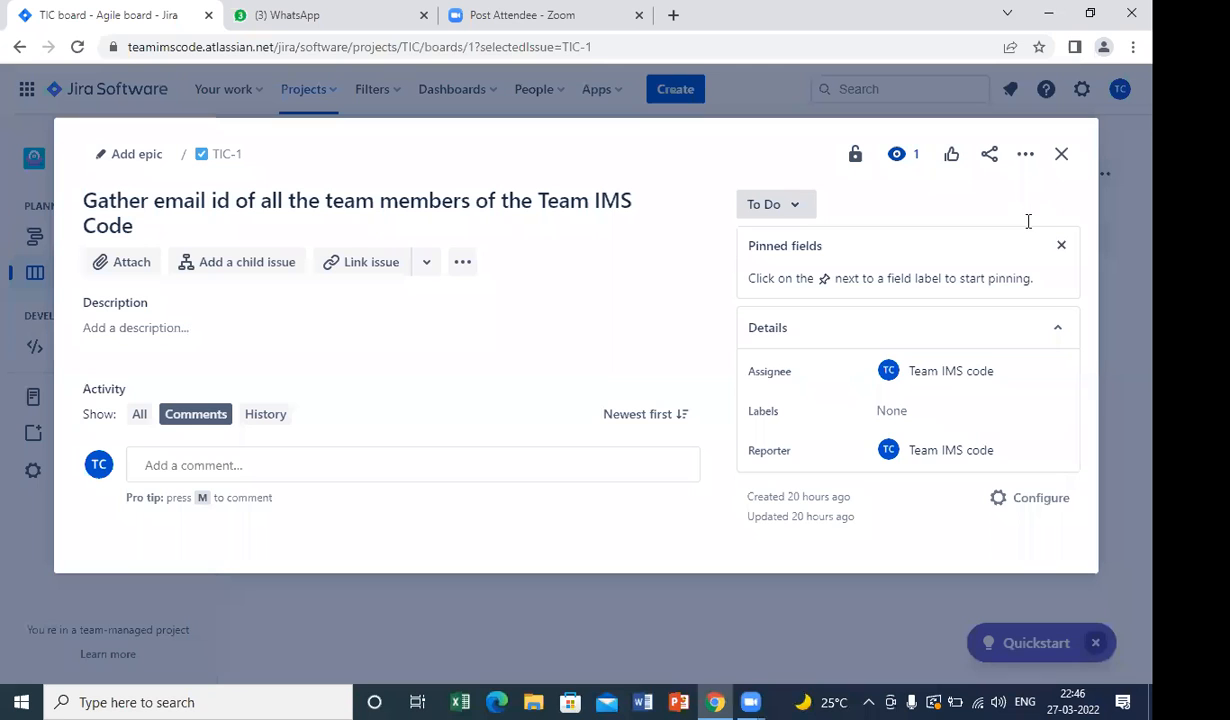
left_click(1024, 155)
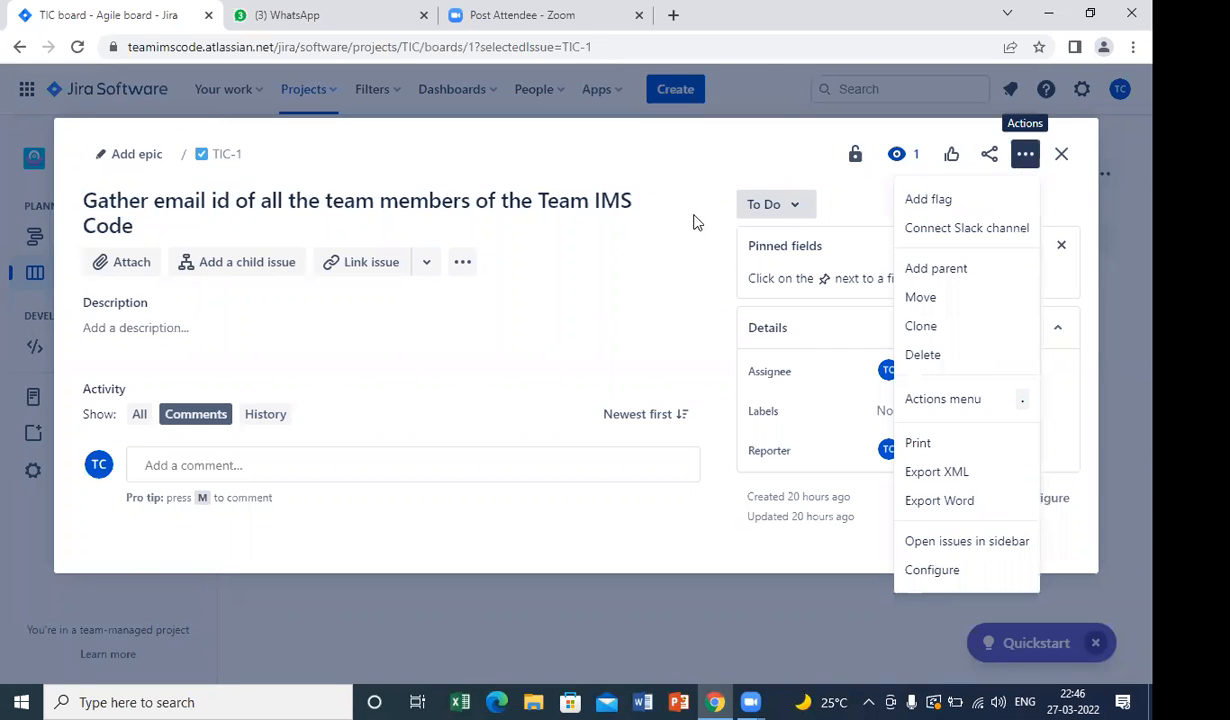
left_click(481, 219)
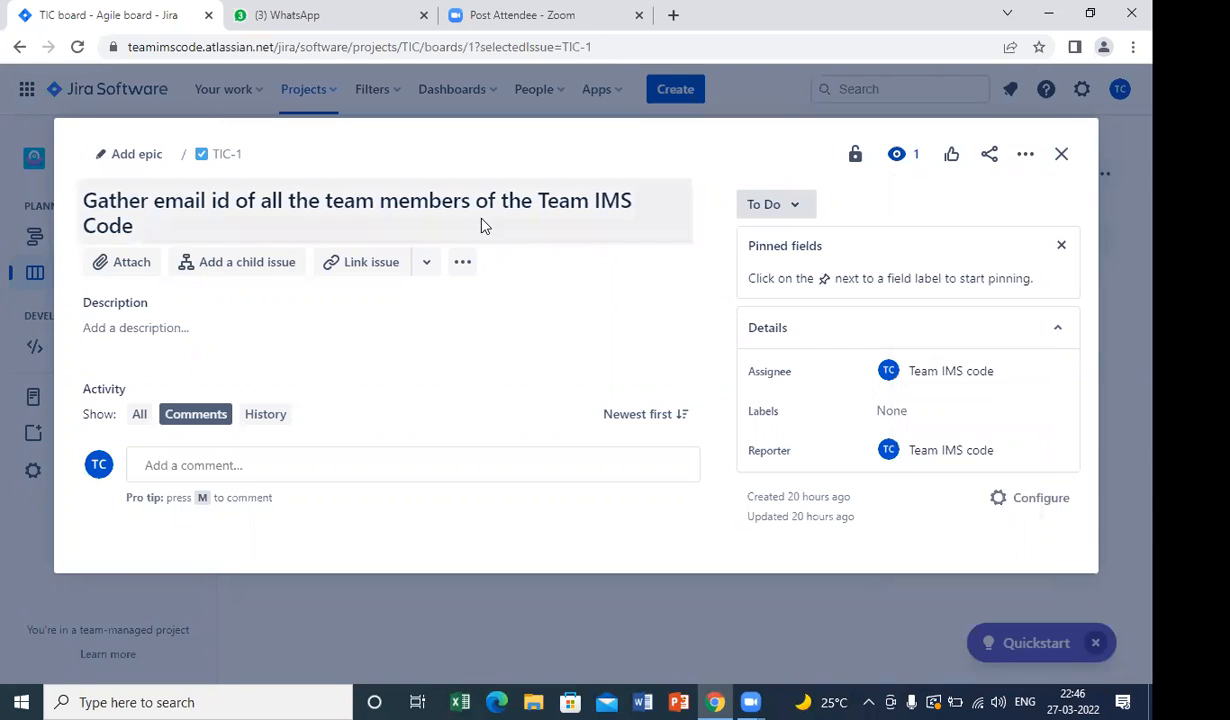
left_click(457, 265)
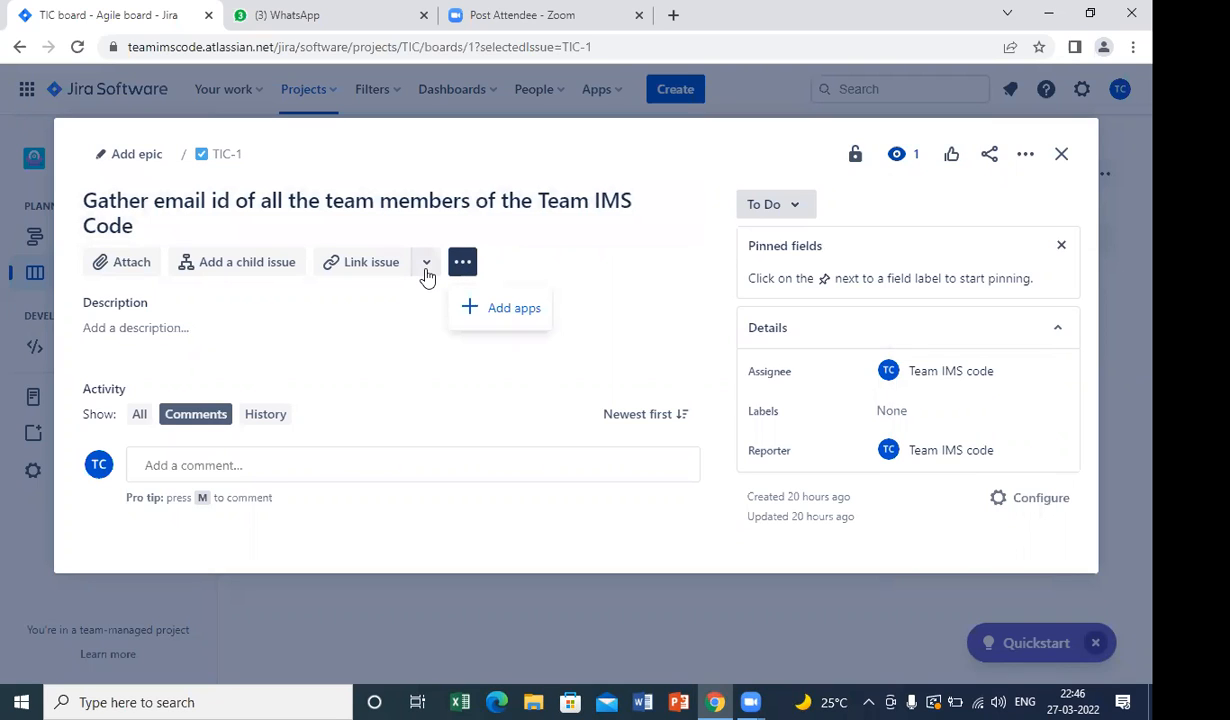
left_click(426, 265)
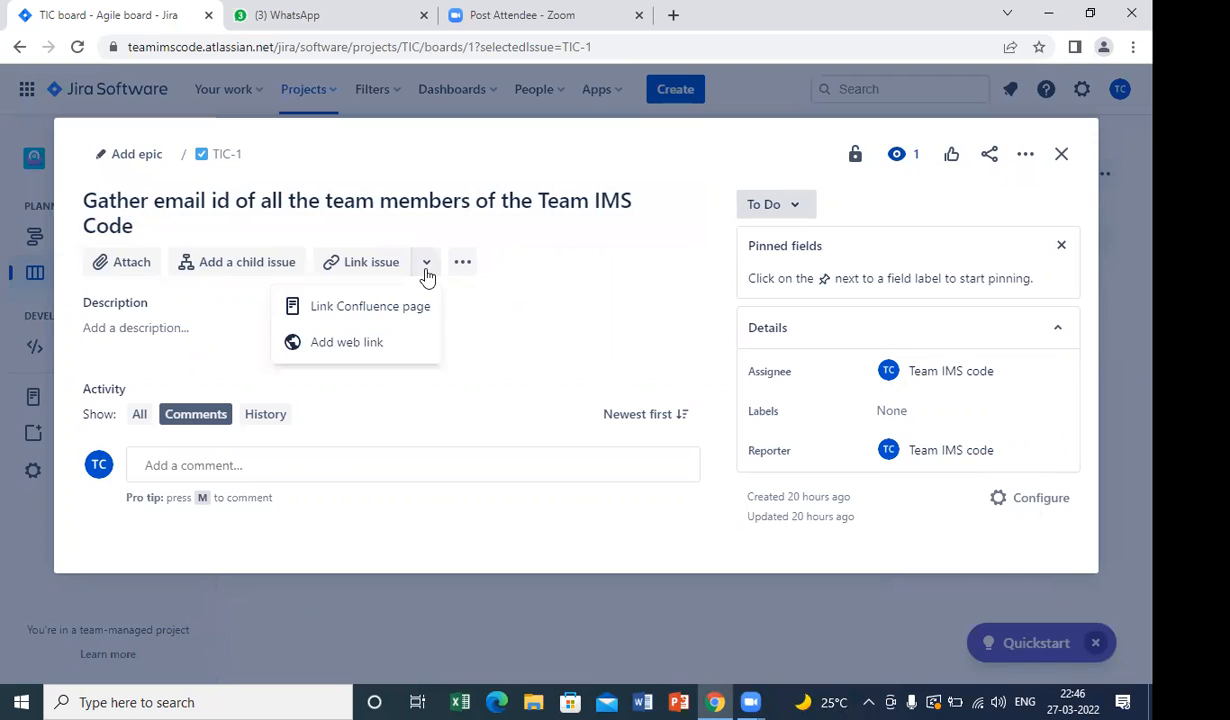
left_click(426, 268)
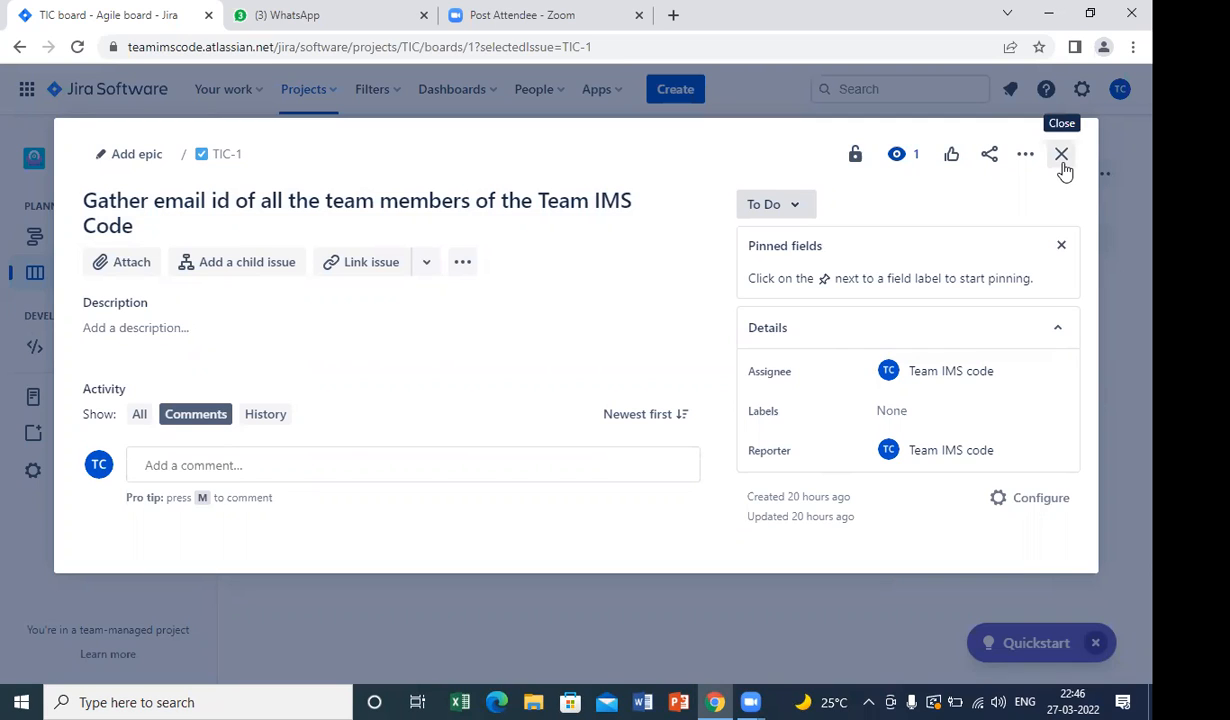
Step: Add a child issue titled "xyz" to TIC-1
left_click(263, 263)
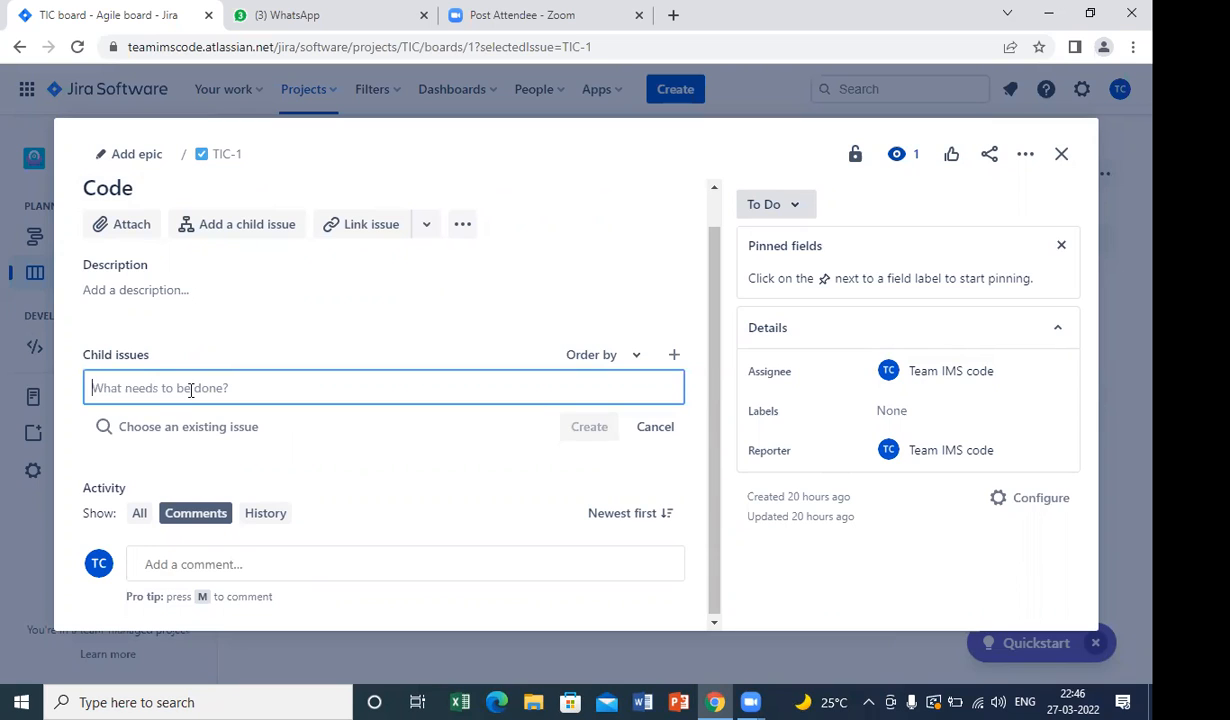
type("xyz")
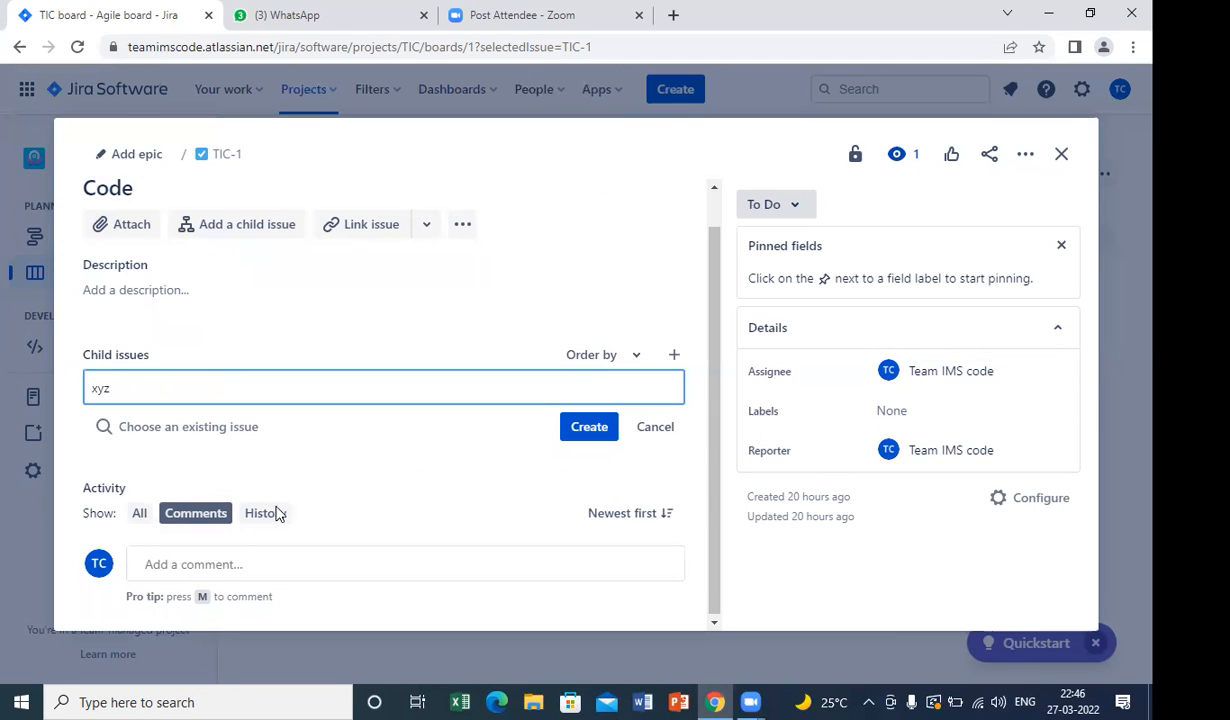
left_click(586, 430)
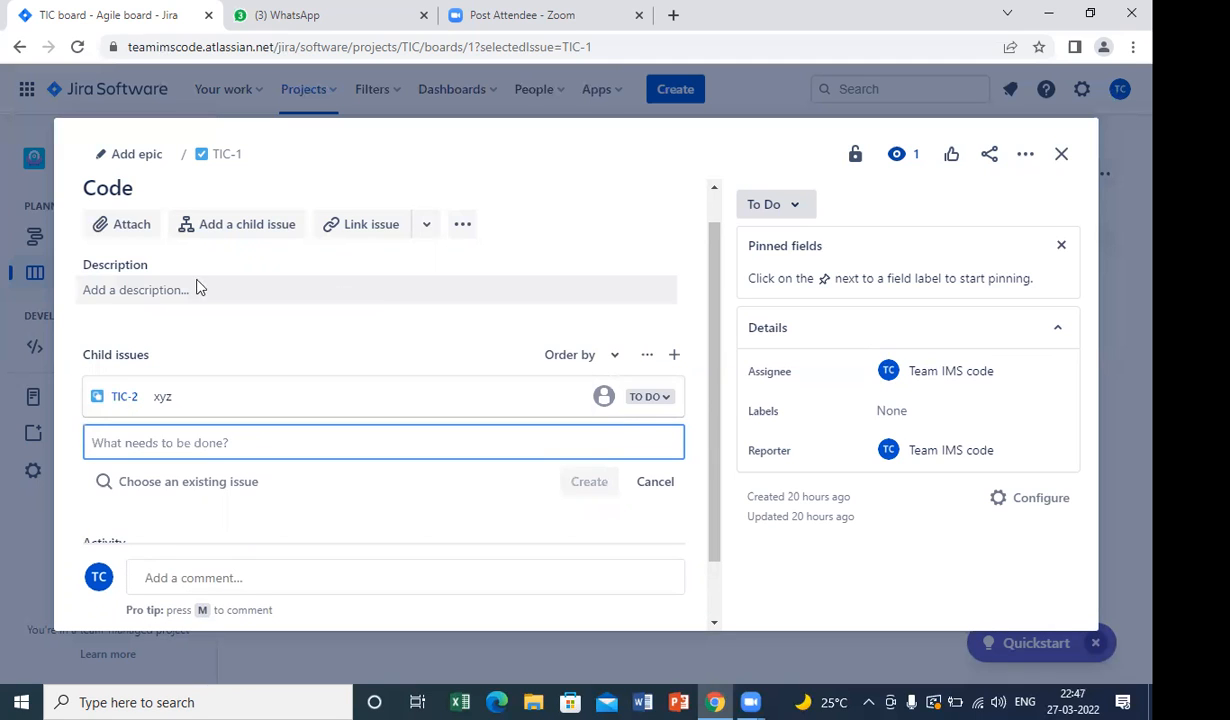
left_click(136, 233)
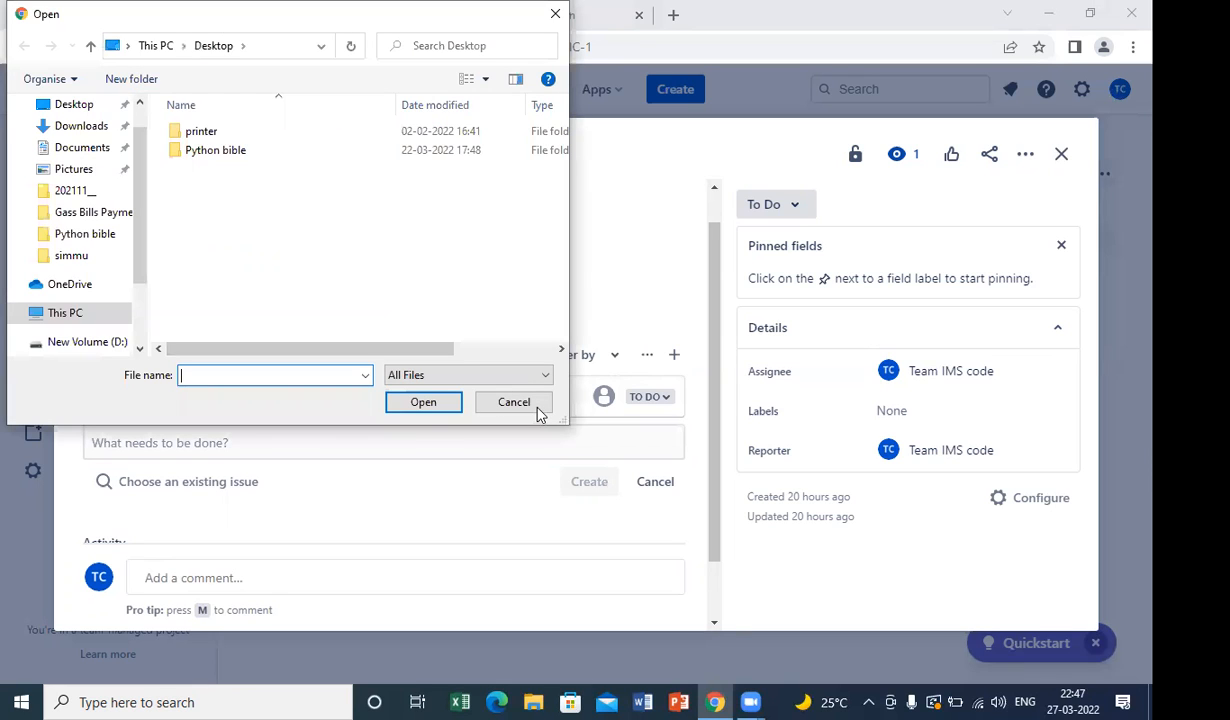
key("Escape")
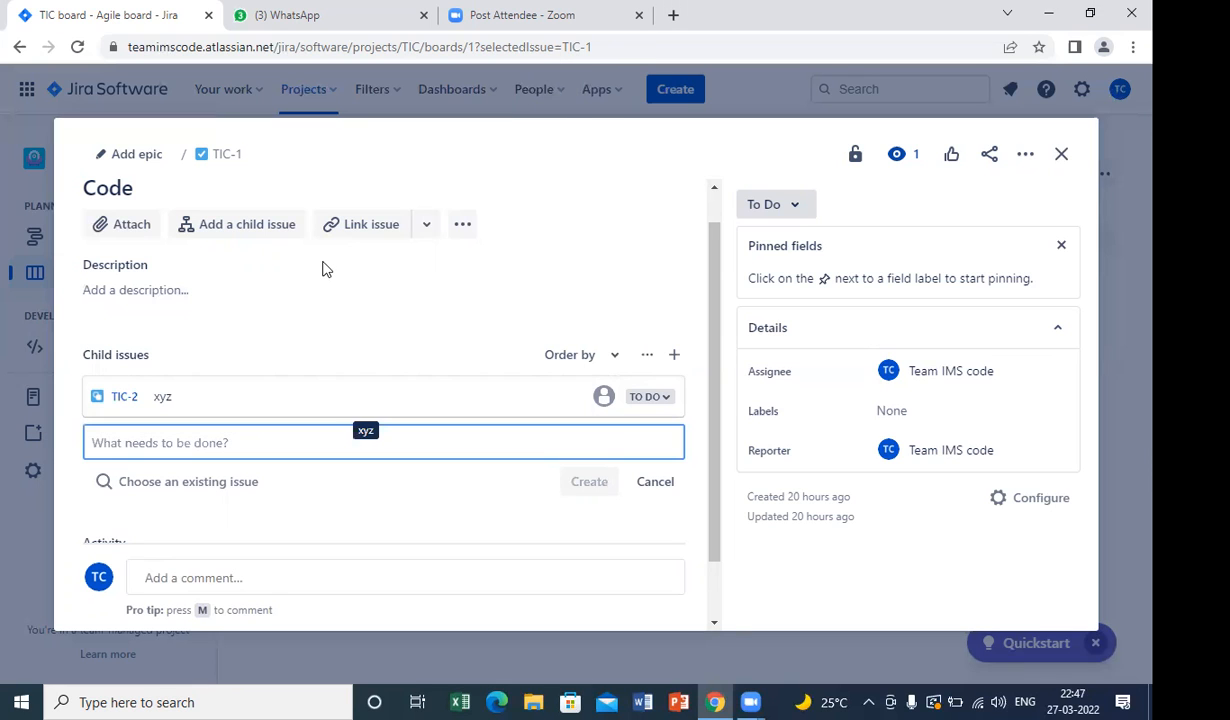
left_click(391, 232)
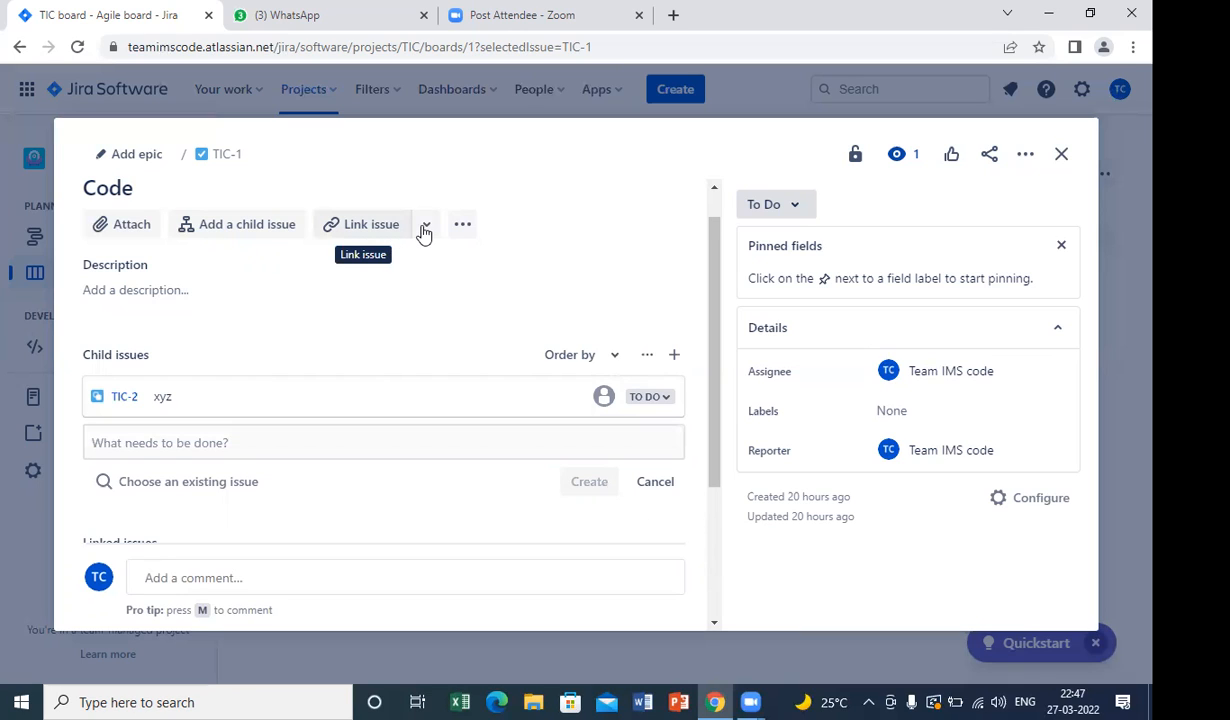
left_click(424, 230)
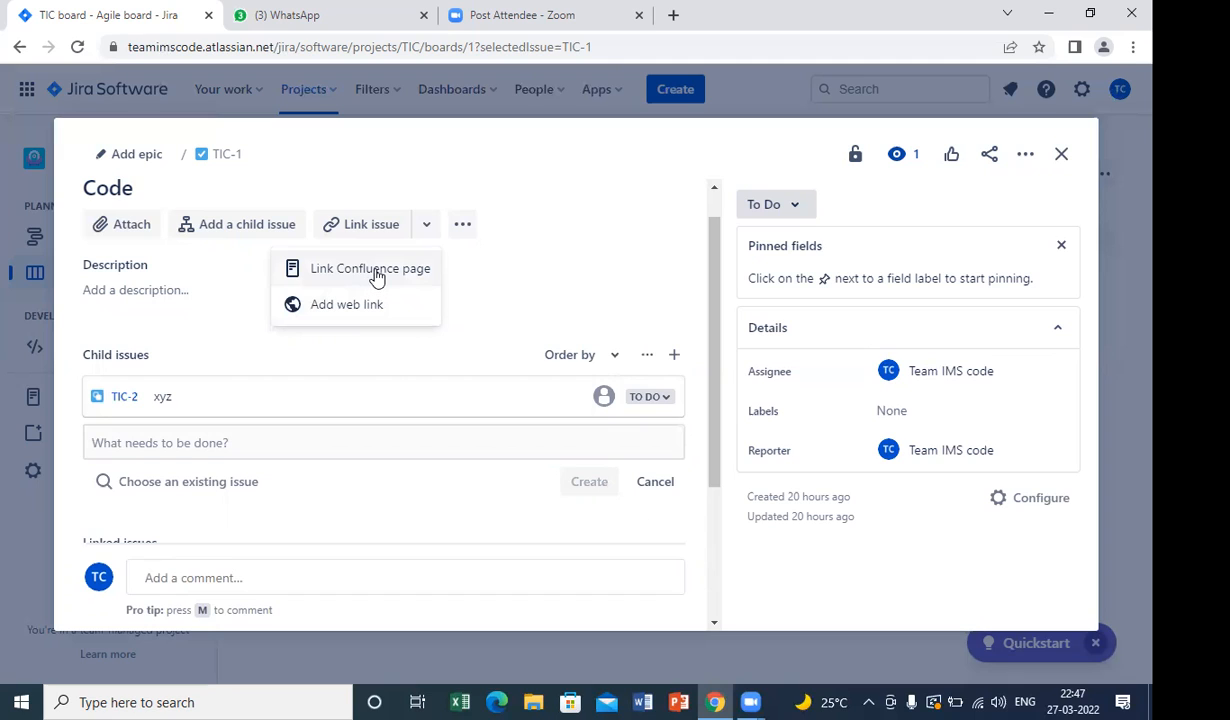
left_click(474, 280)
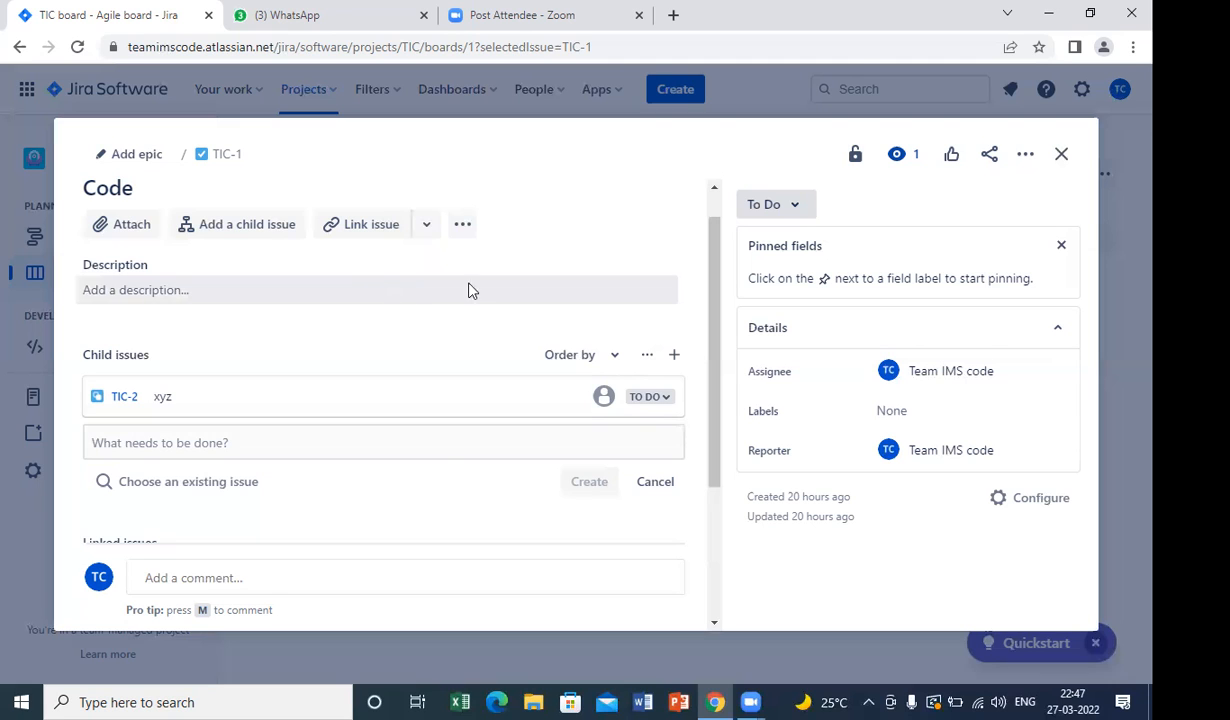
Step: Set the status of the child issue xyz to In Progress
left_click(668, 400)
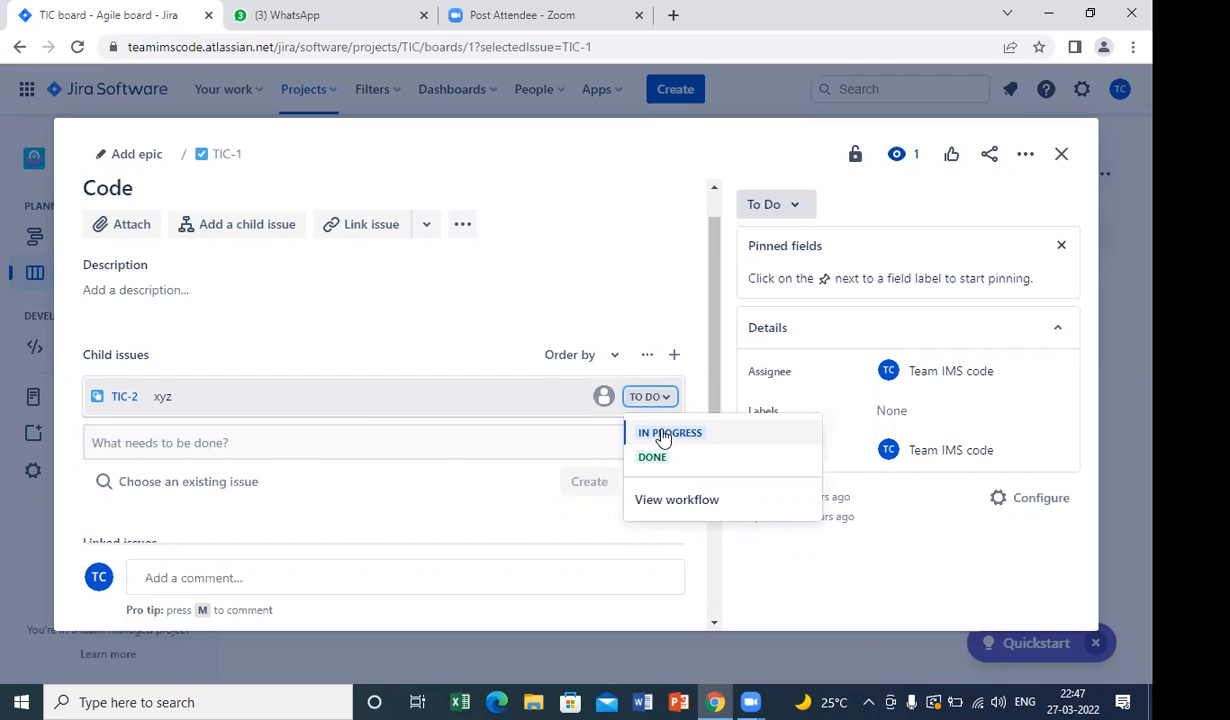
left_click(663, 435)
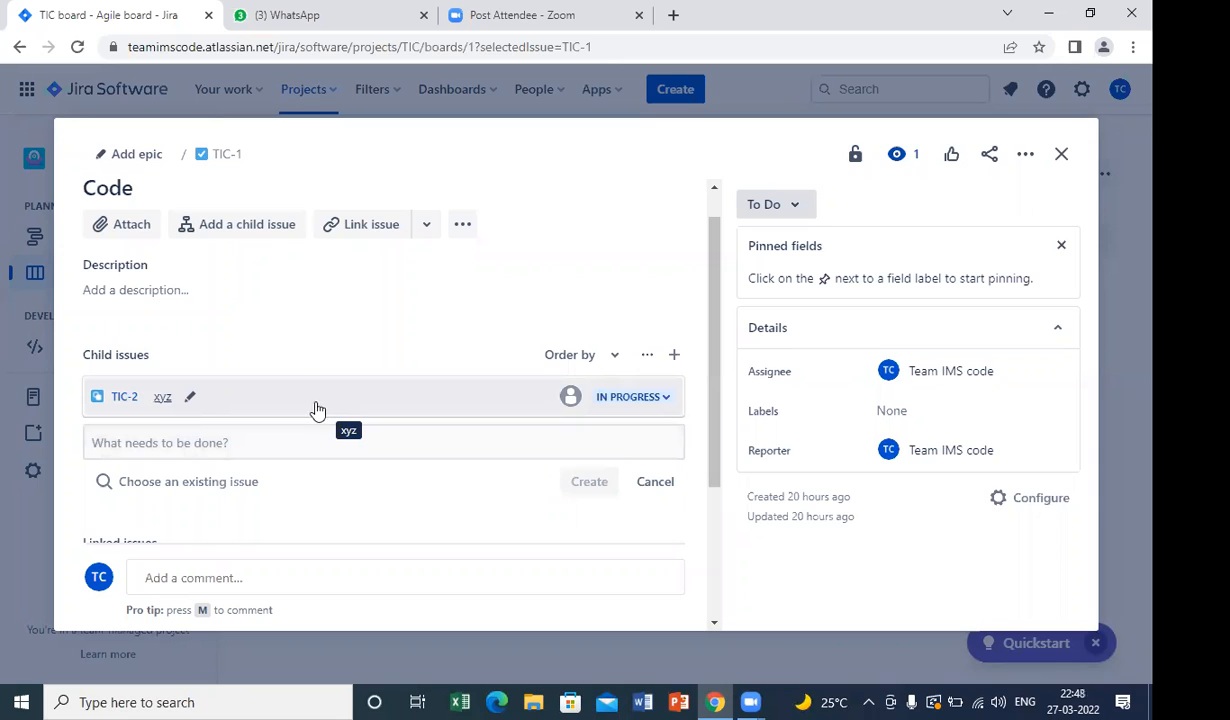
Step: View the full page of child issue TIC-2, dismiss the tour offer, and return to the parent issue TIC-1
left_click(124, 398)
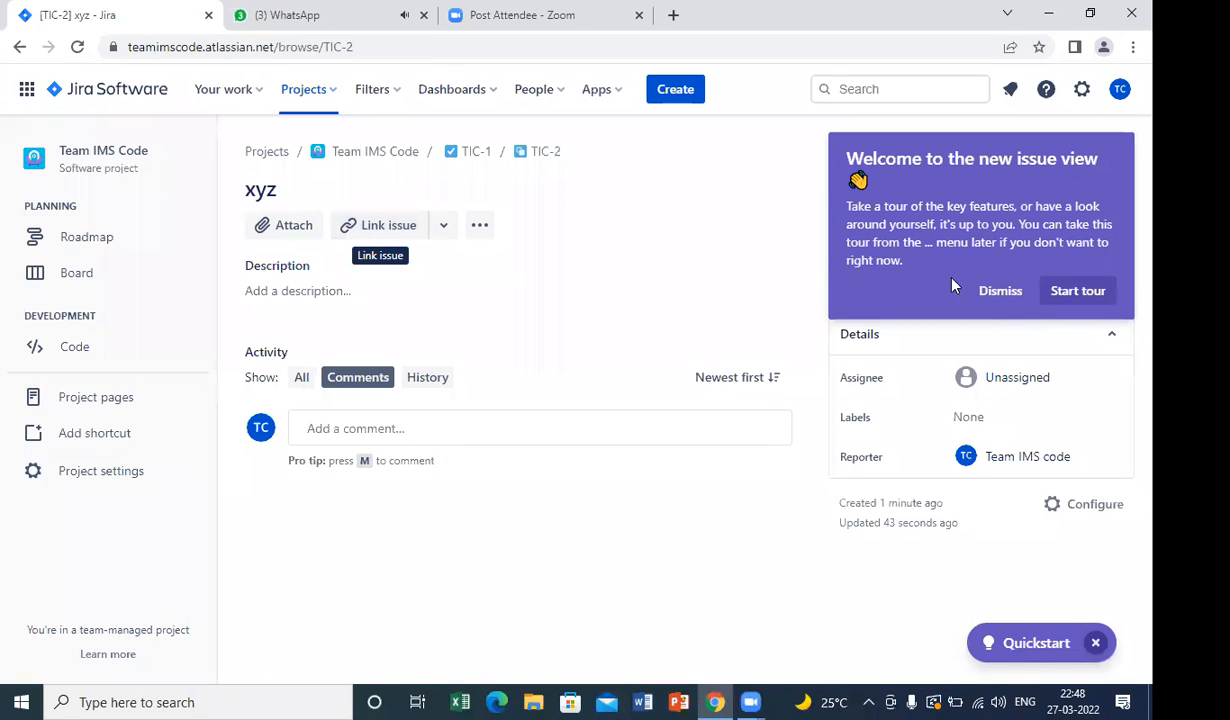
left_click(993, 293)
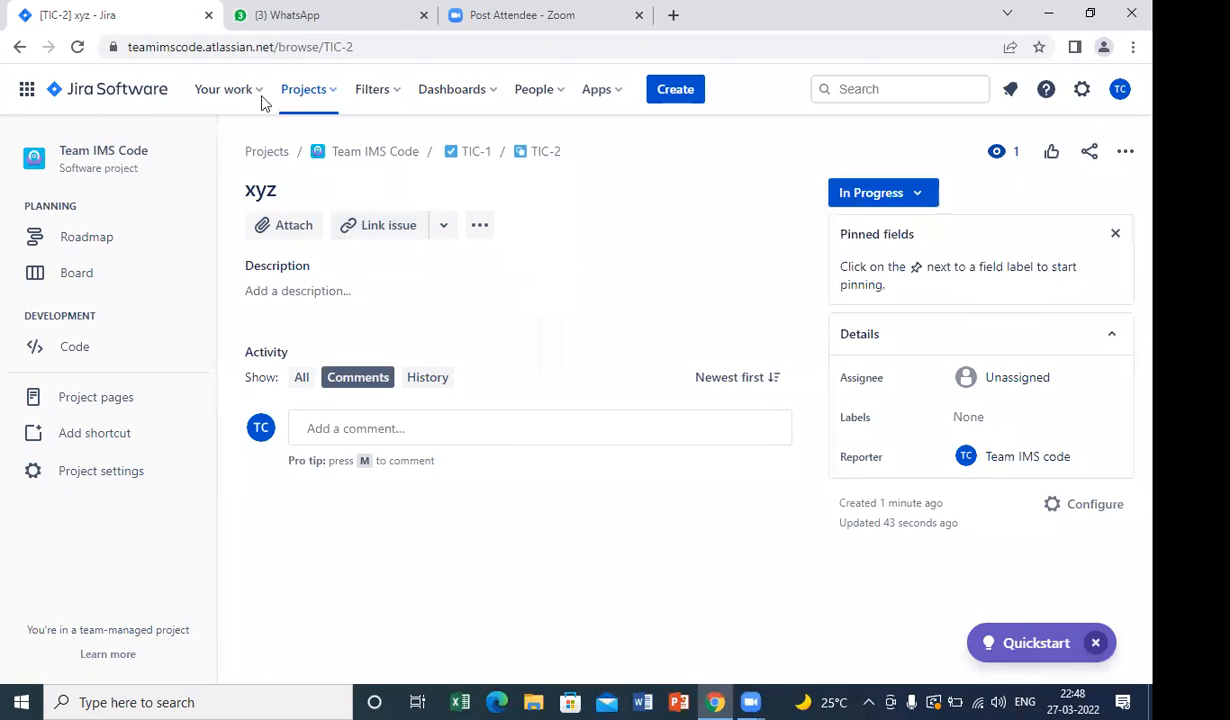
left_click(18, 50)
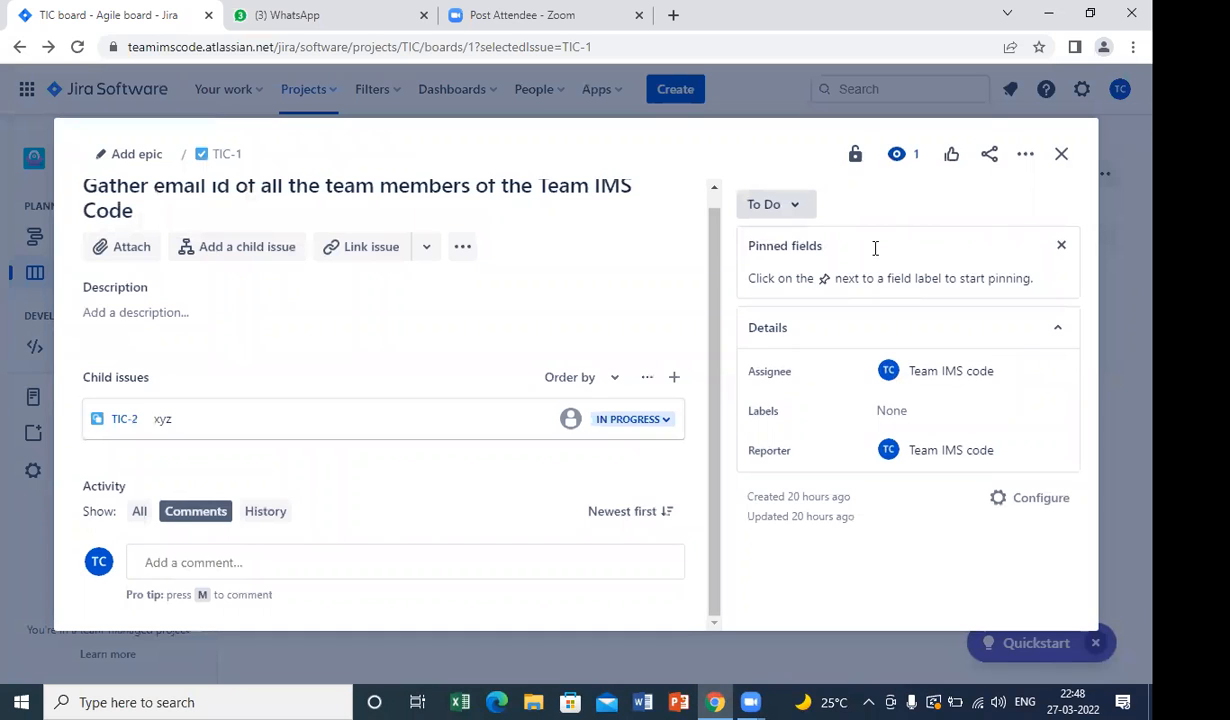
Step: Set the status of the child issue xyz to Done and close issue TIC-1 to return to the board
left_click(667, 420)
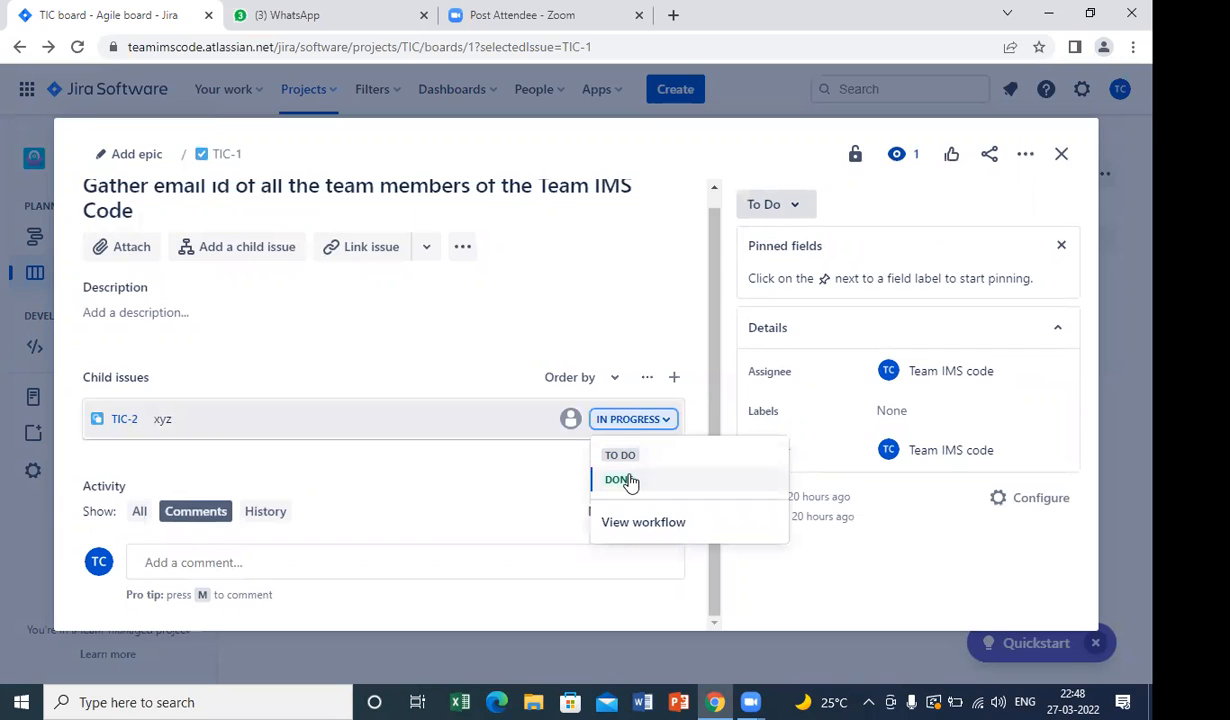
left_click(622, 480)
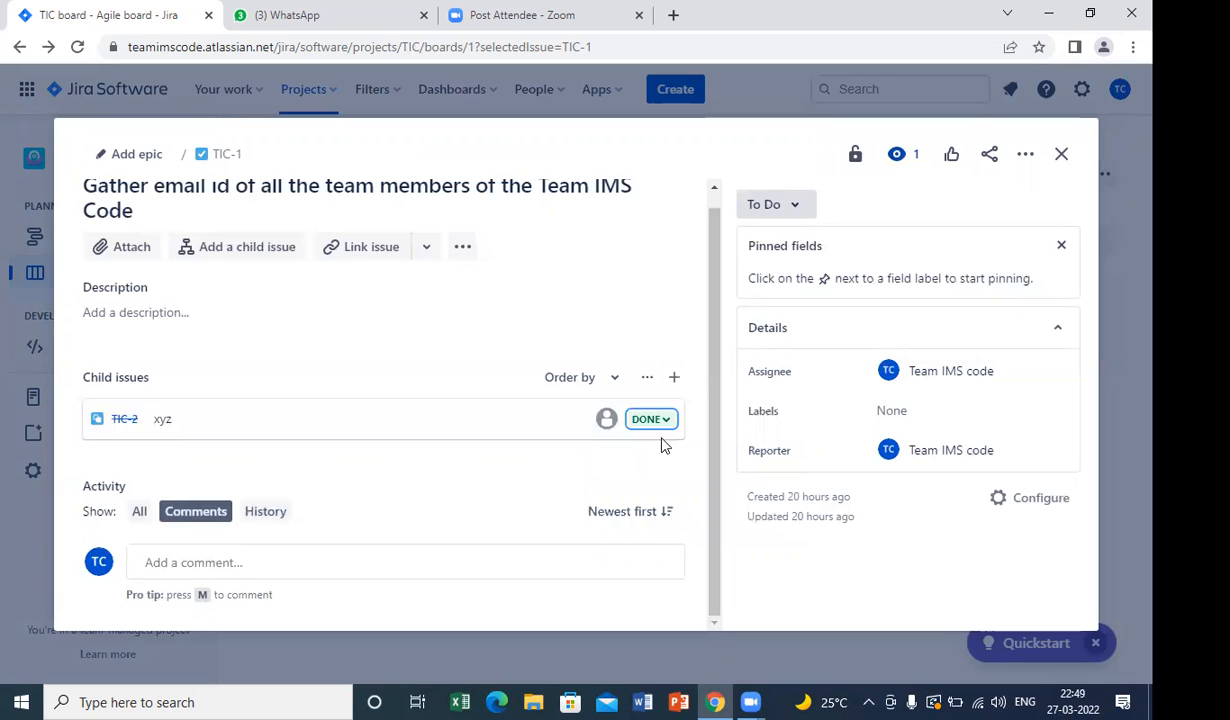
left_click(1061, 167)
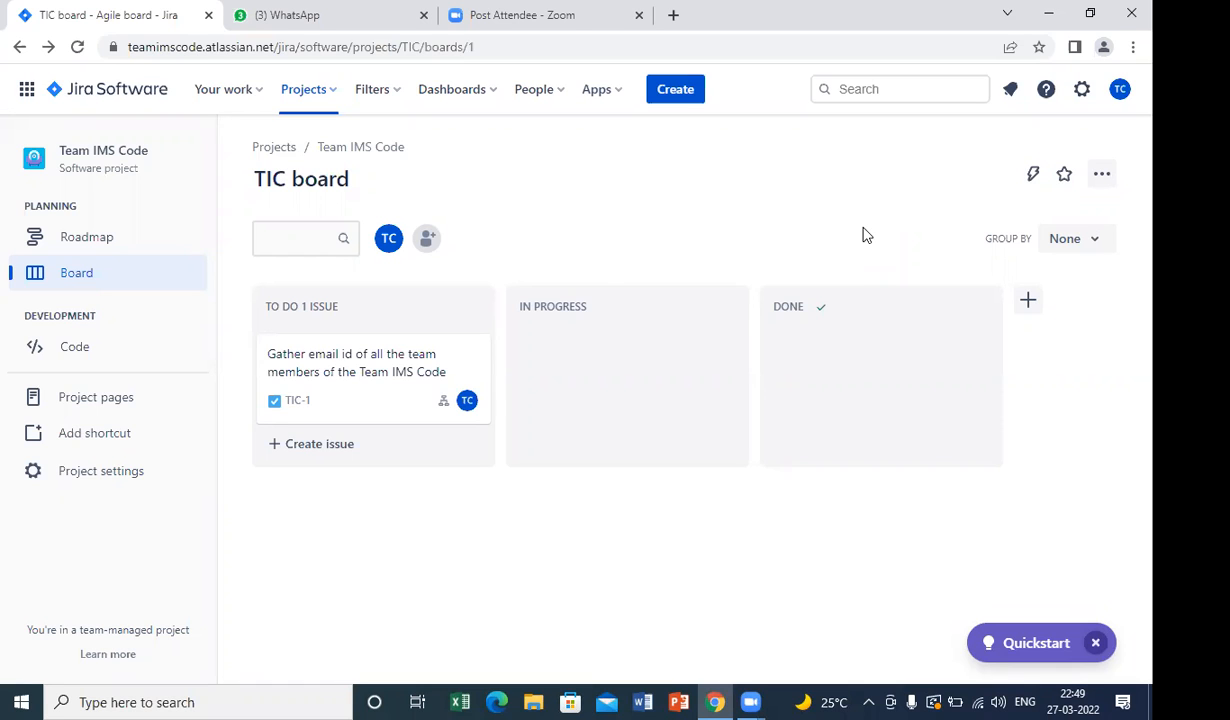
Step: Start a new project from the Bug tracking software development template after reviewing the template's description
mouse_move(607, 274)
left_click(336, 104)
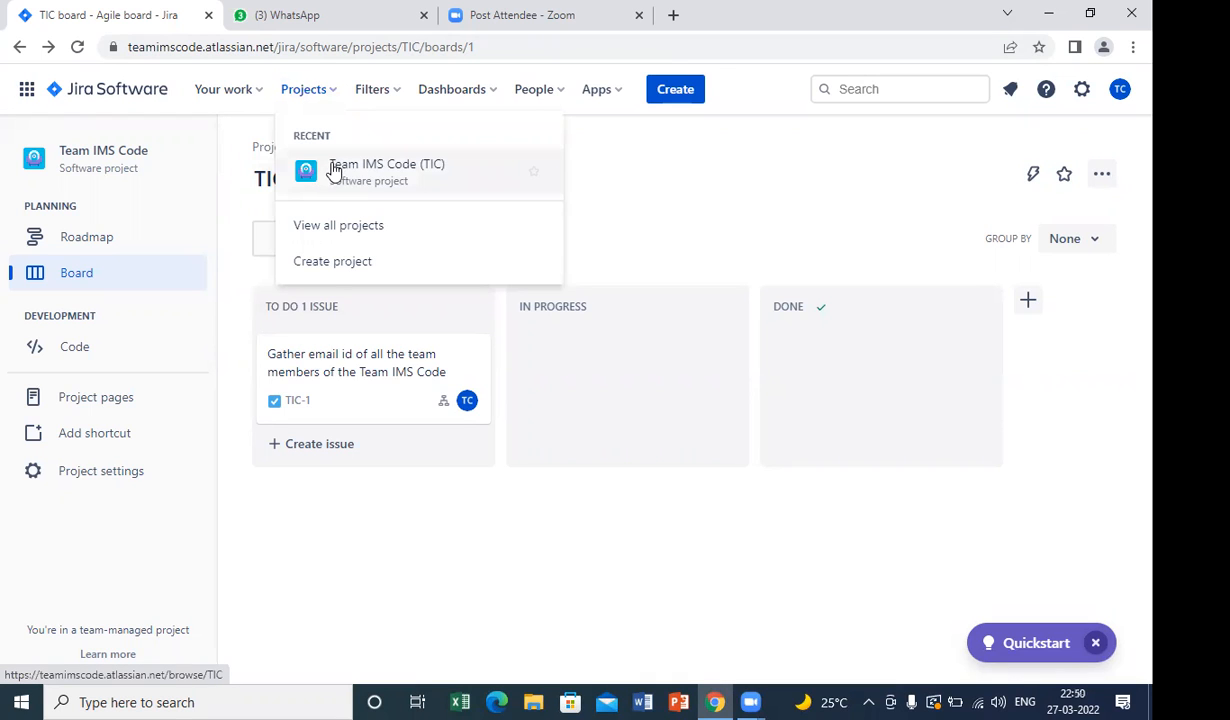
left_click(331, 263)
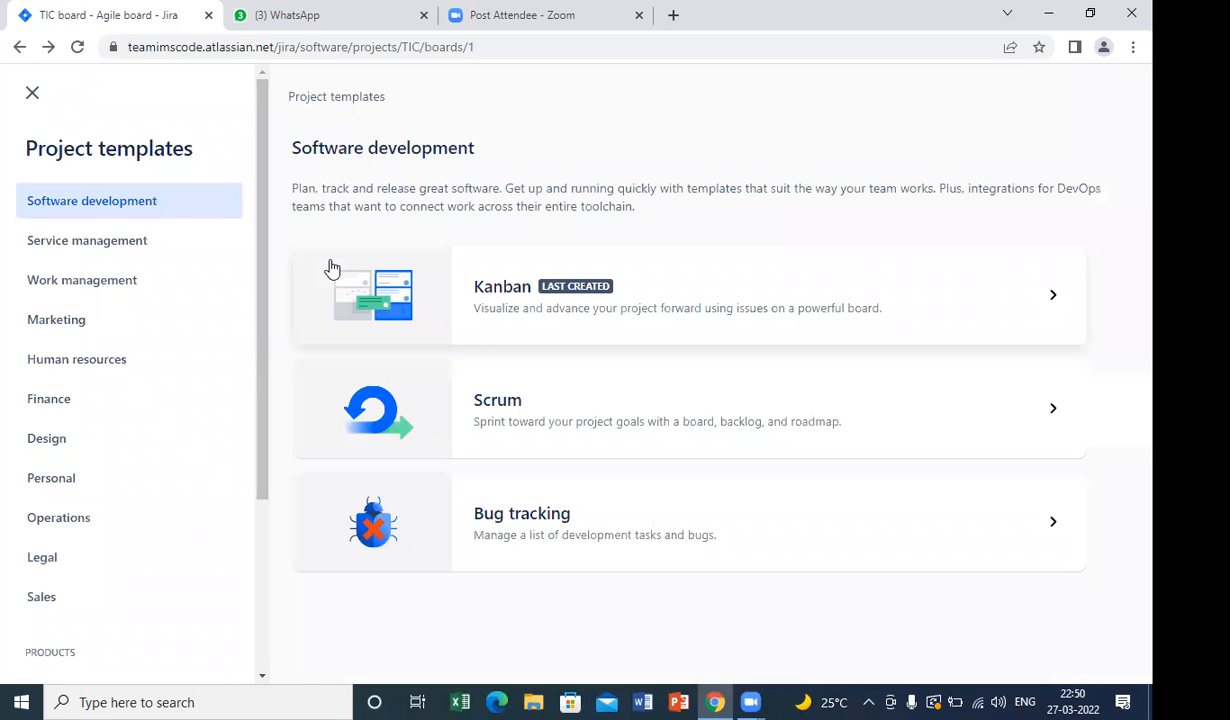
left_click(451, 529)
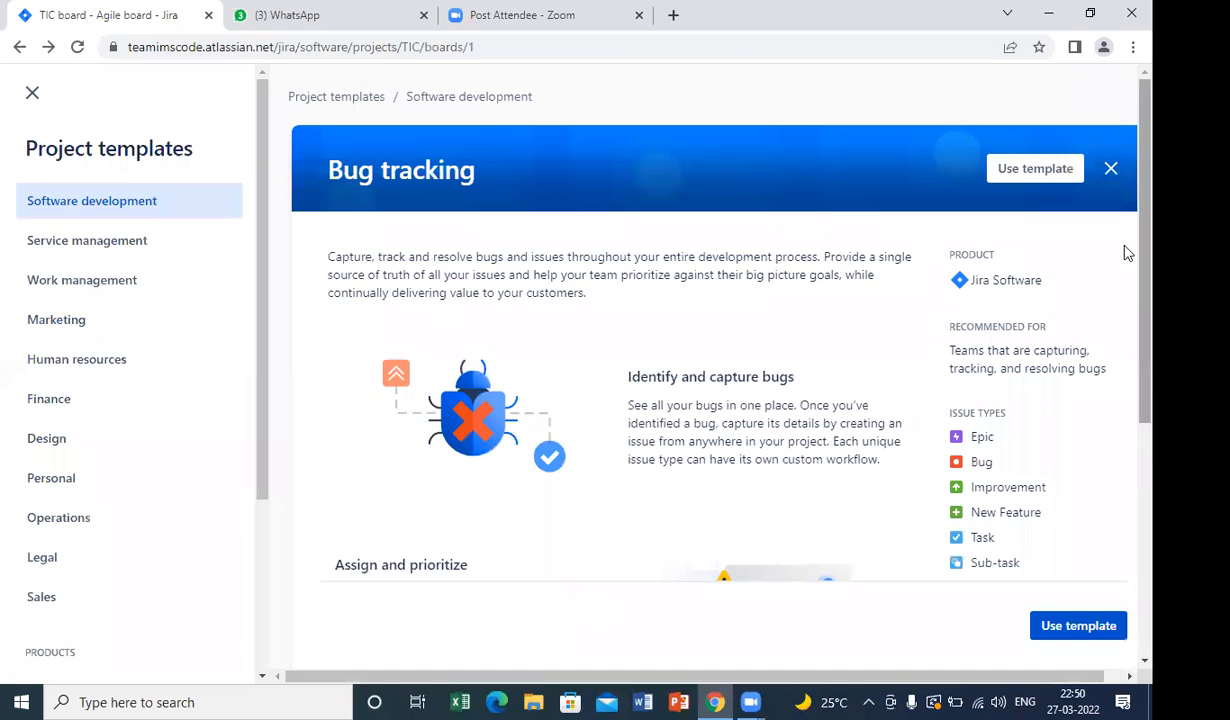
scroll(1123, 335, "down", 2)
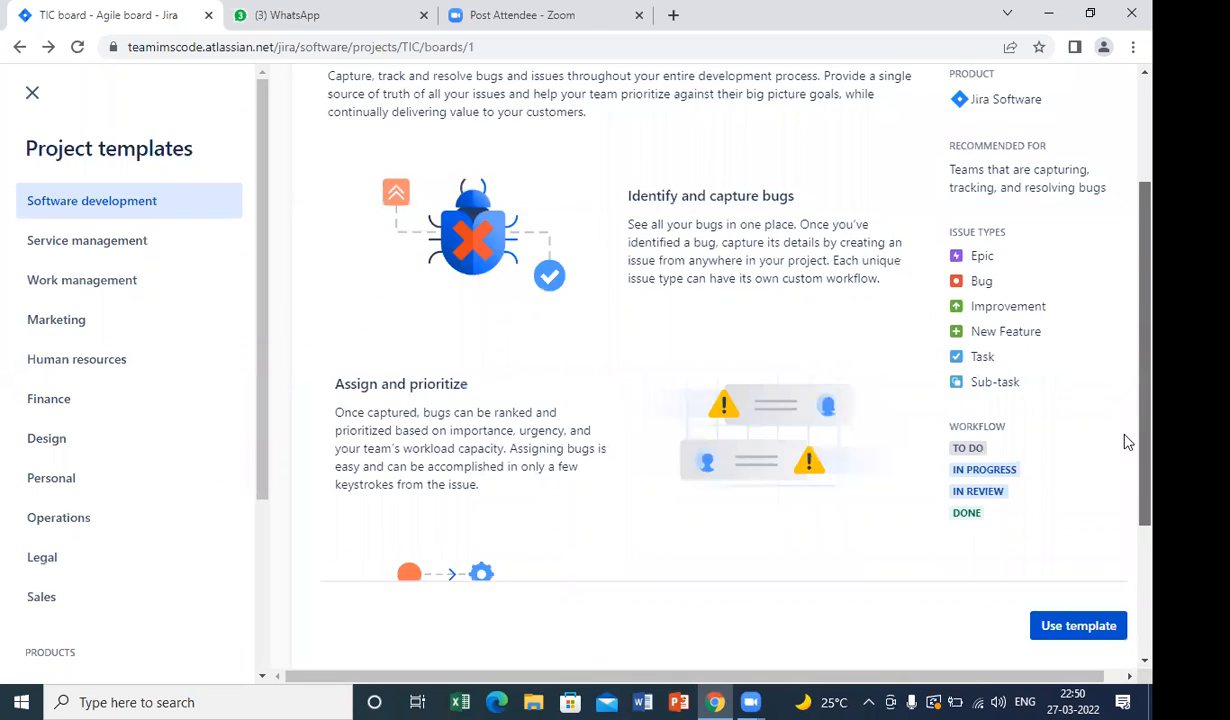
scroll(1125, 440, "down", 2)
left_click(1105, 622)
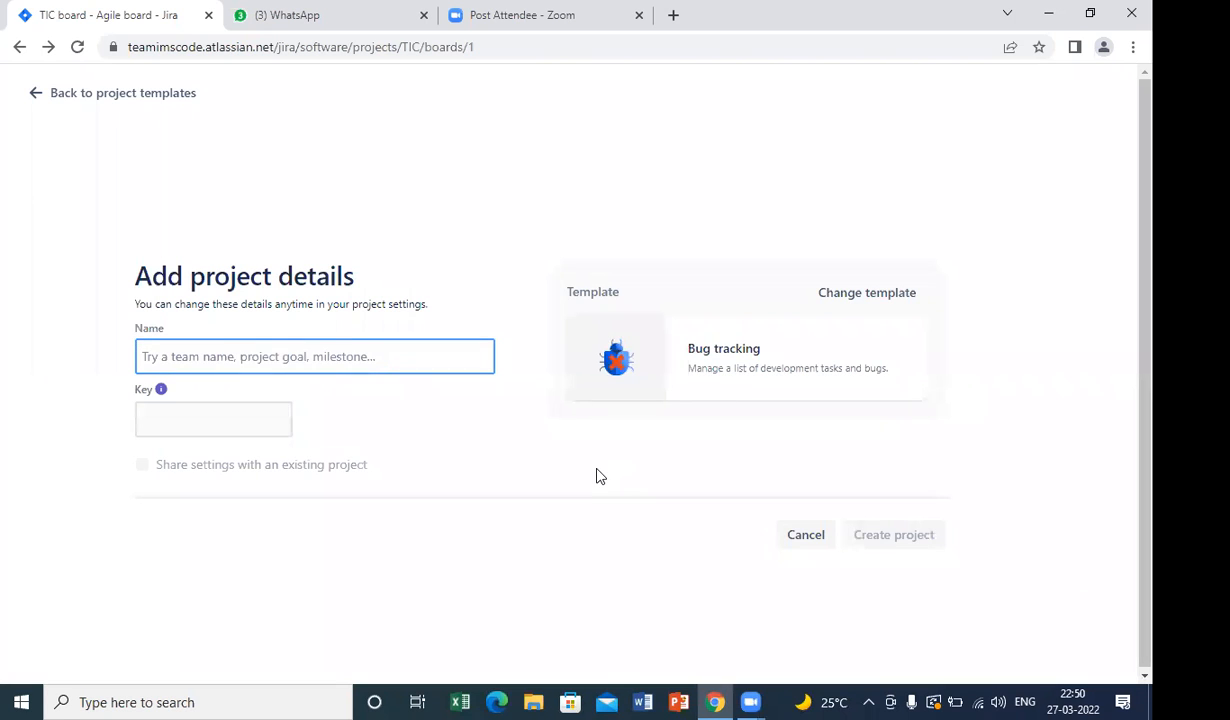
Step: Name the new project "Bug tracking" and create it
type("Bug tr")
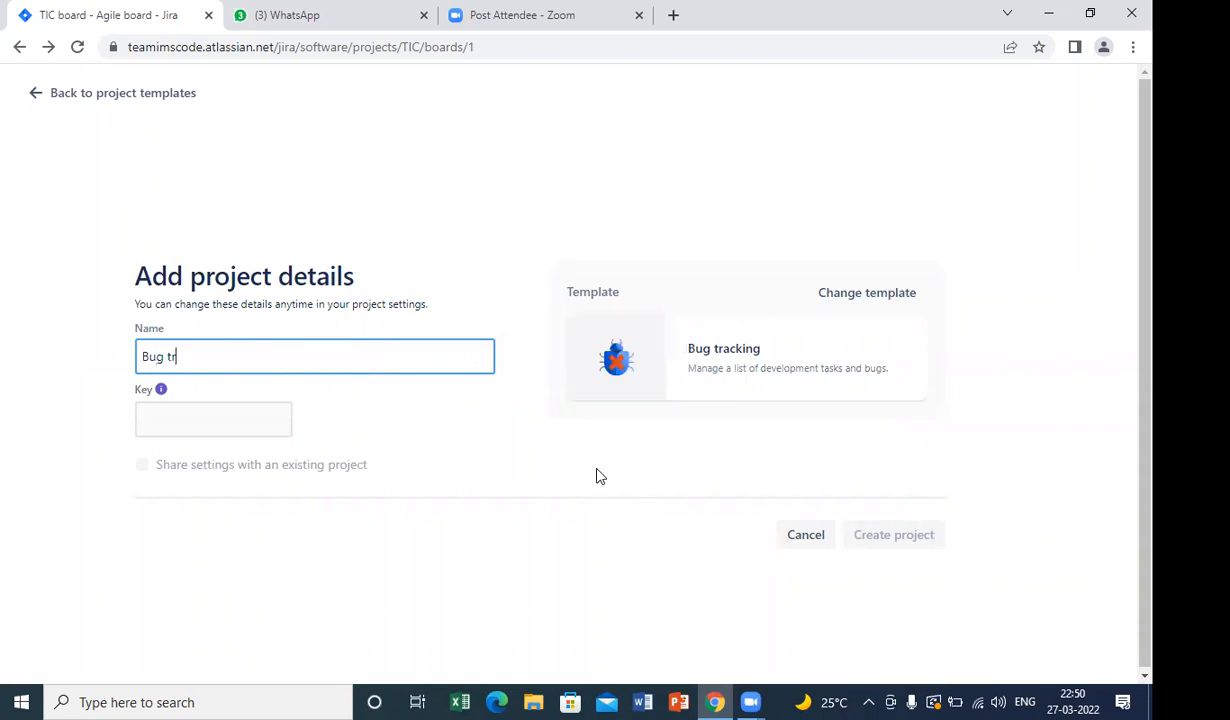
type("acking")
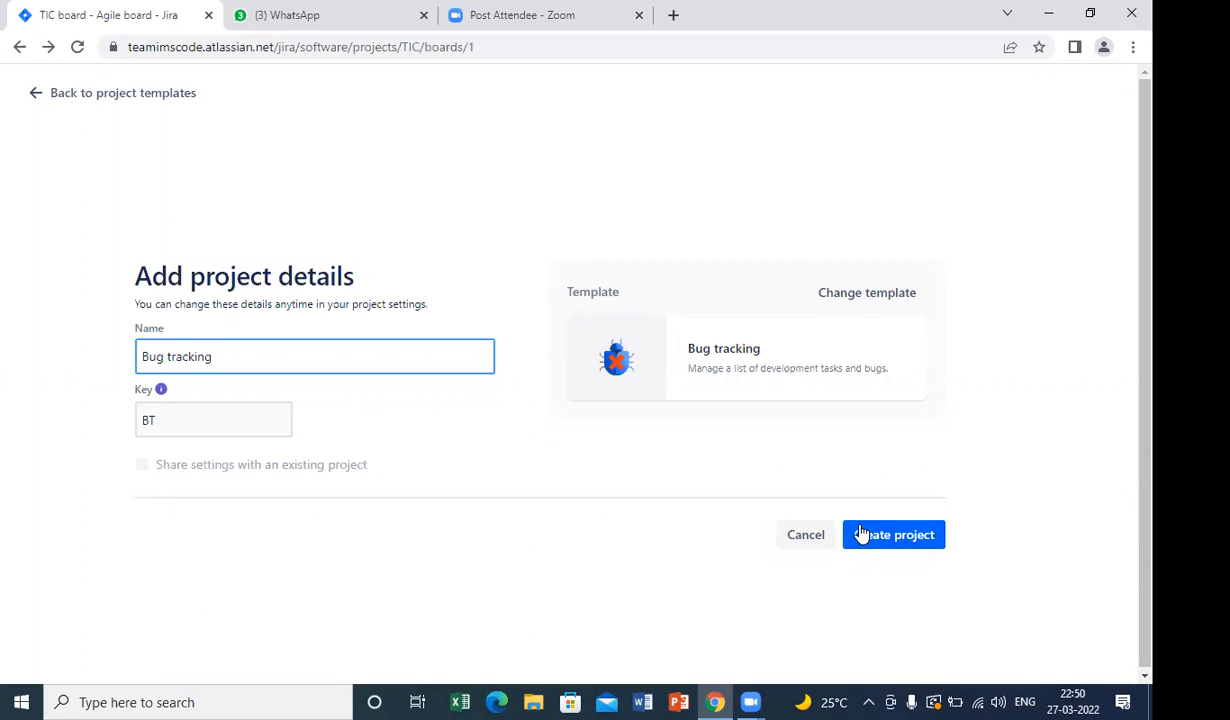
left_click(861, 533)
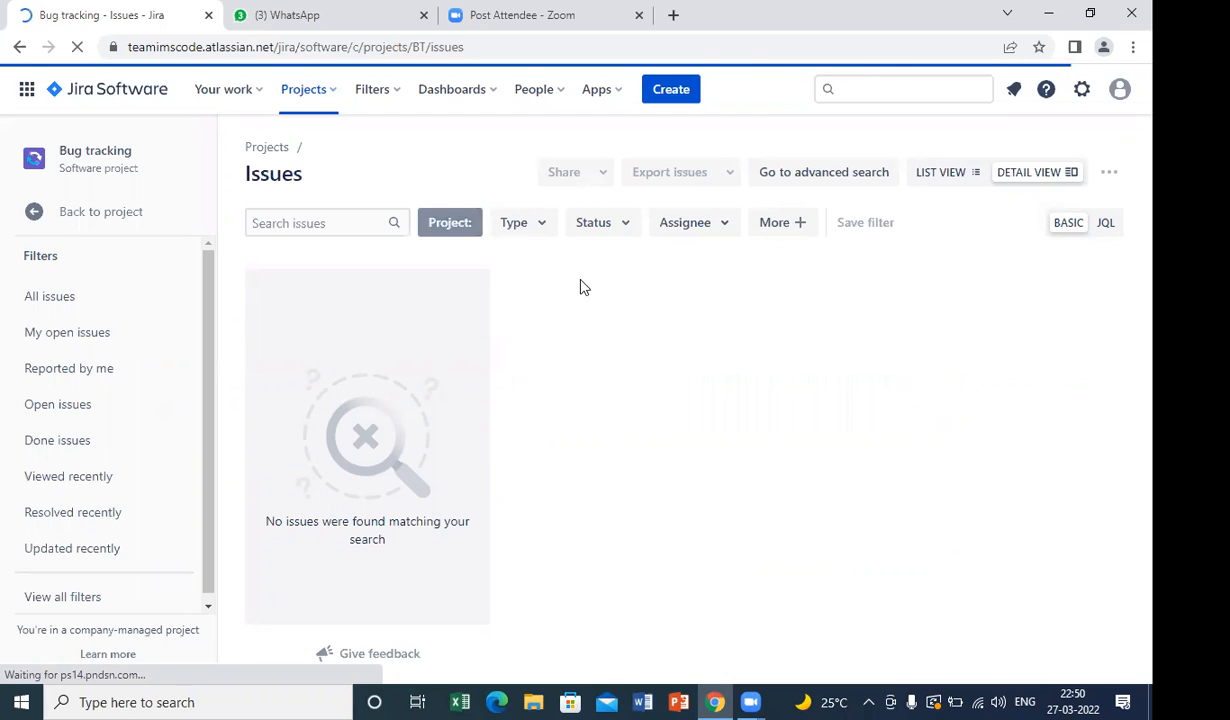
left_click(541, 228)
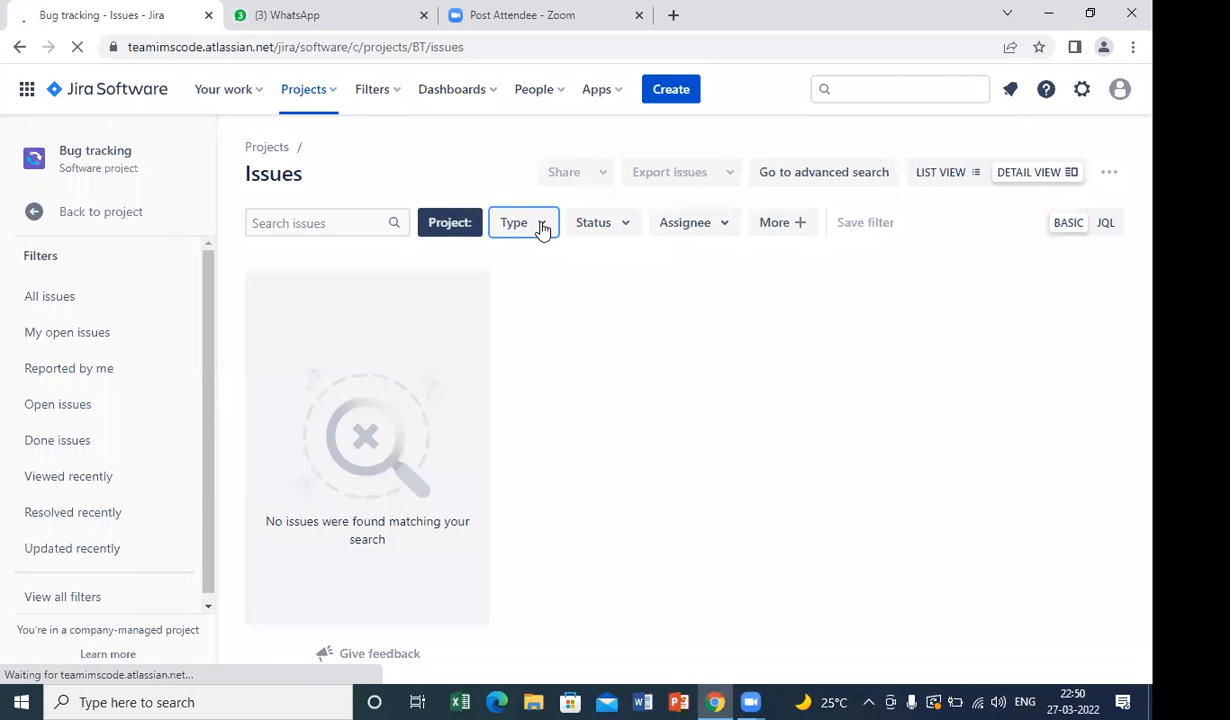
left_click(607, 227)
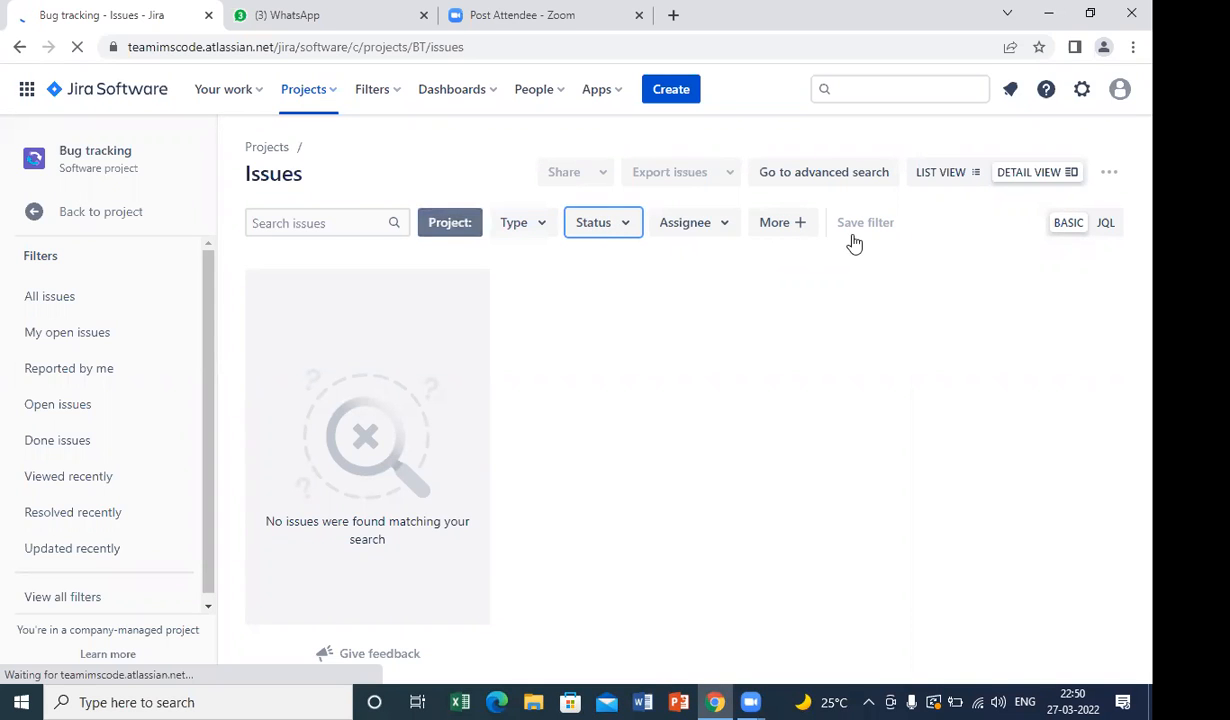
left_click(812, 231)
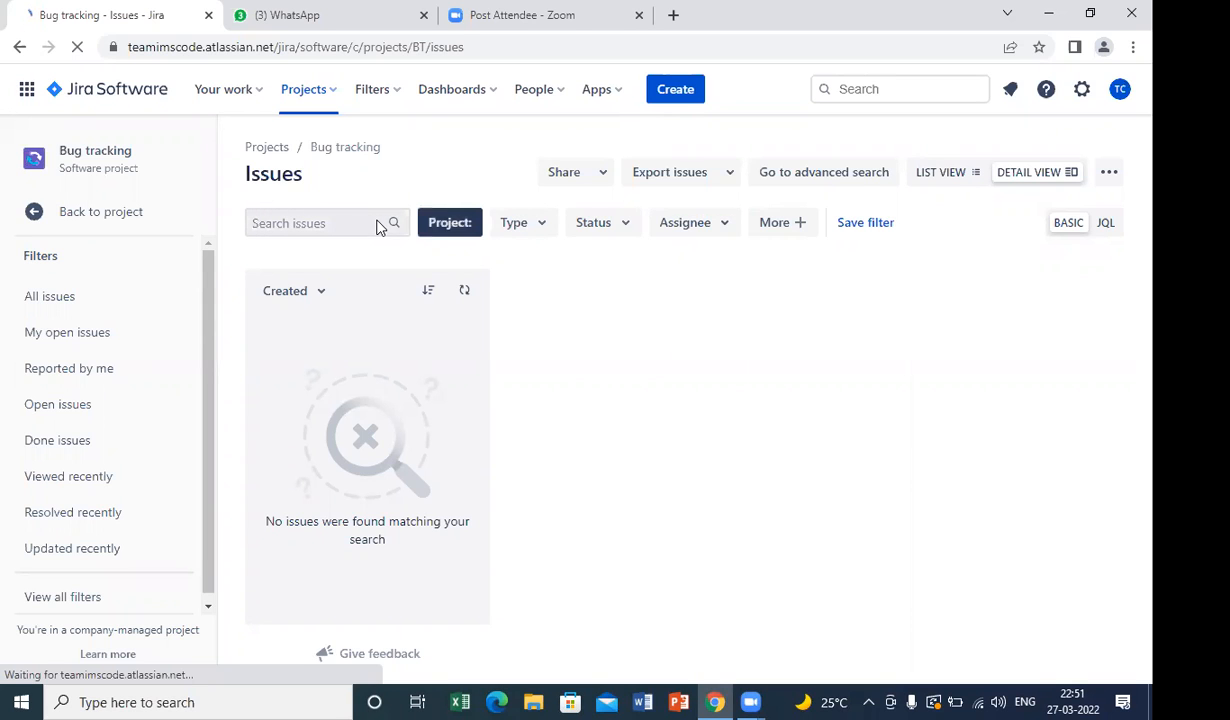
left_click(285, 223)
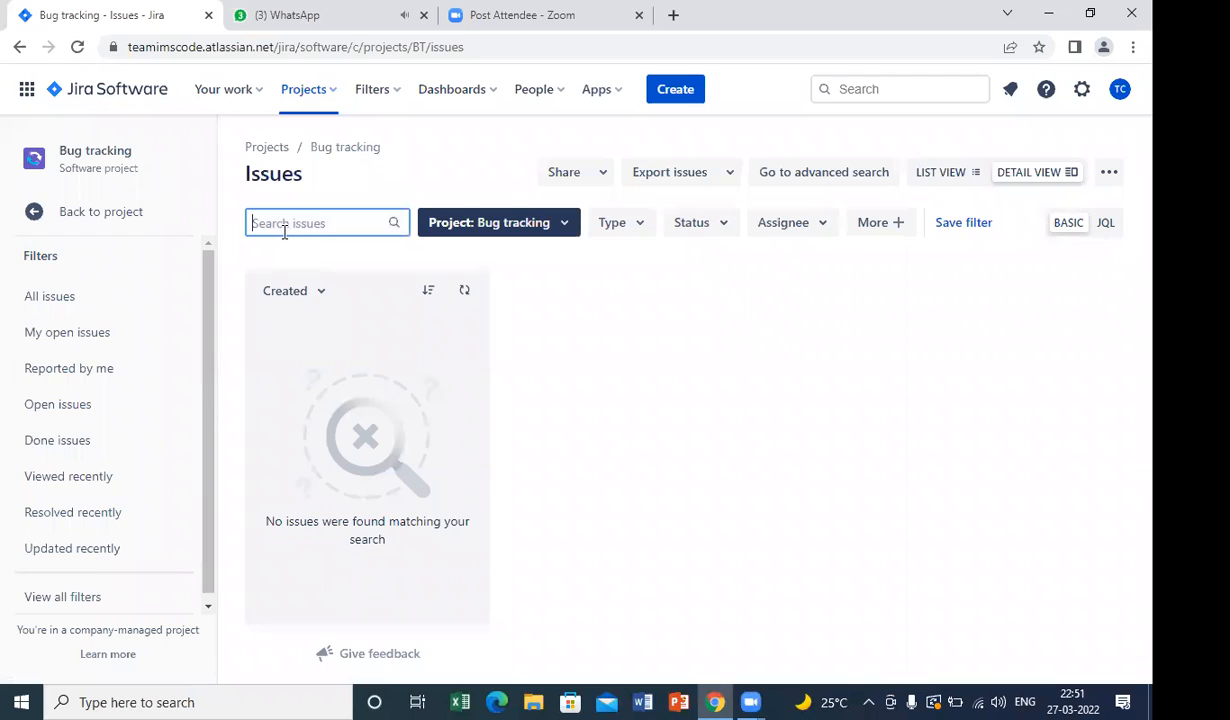
Step: Examine the Bug tracking project's issue lists through the default filters, from All issues to Updated recently
left_click(83, 303)
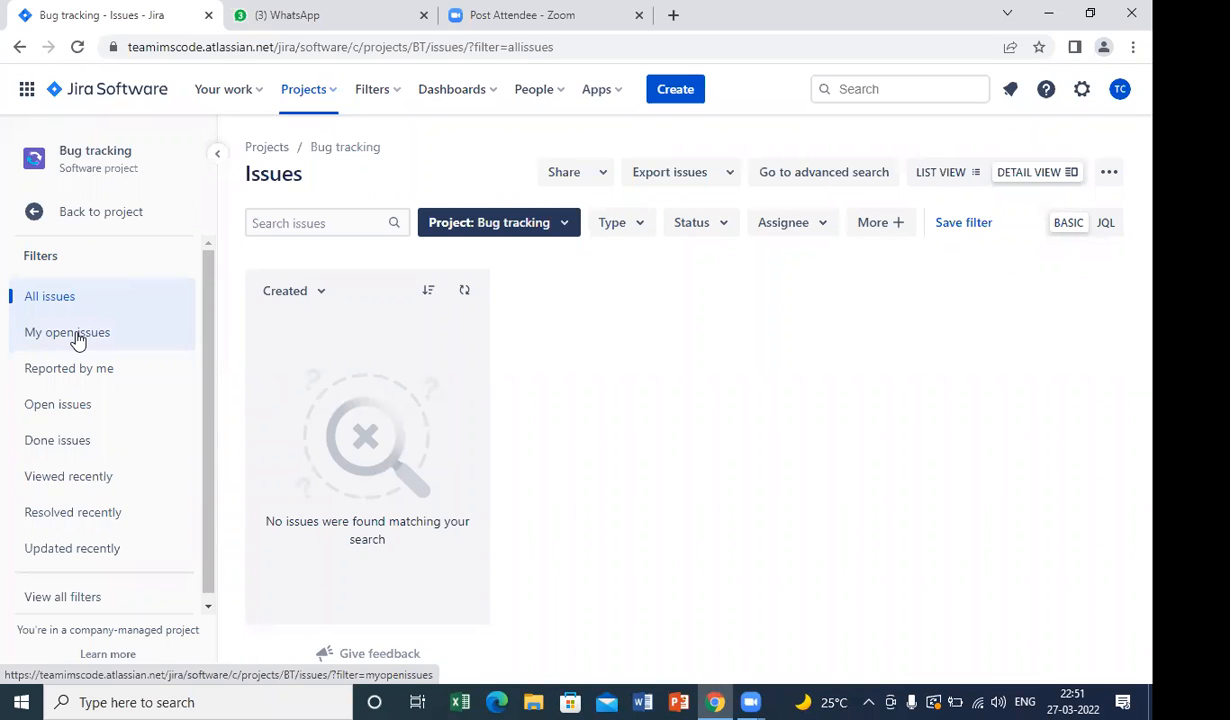
left_click(78, 341)
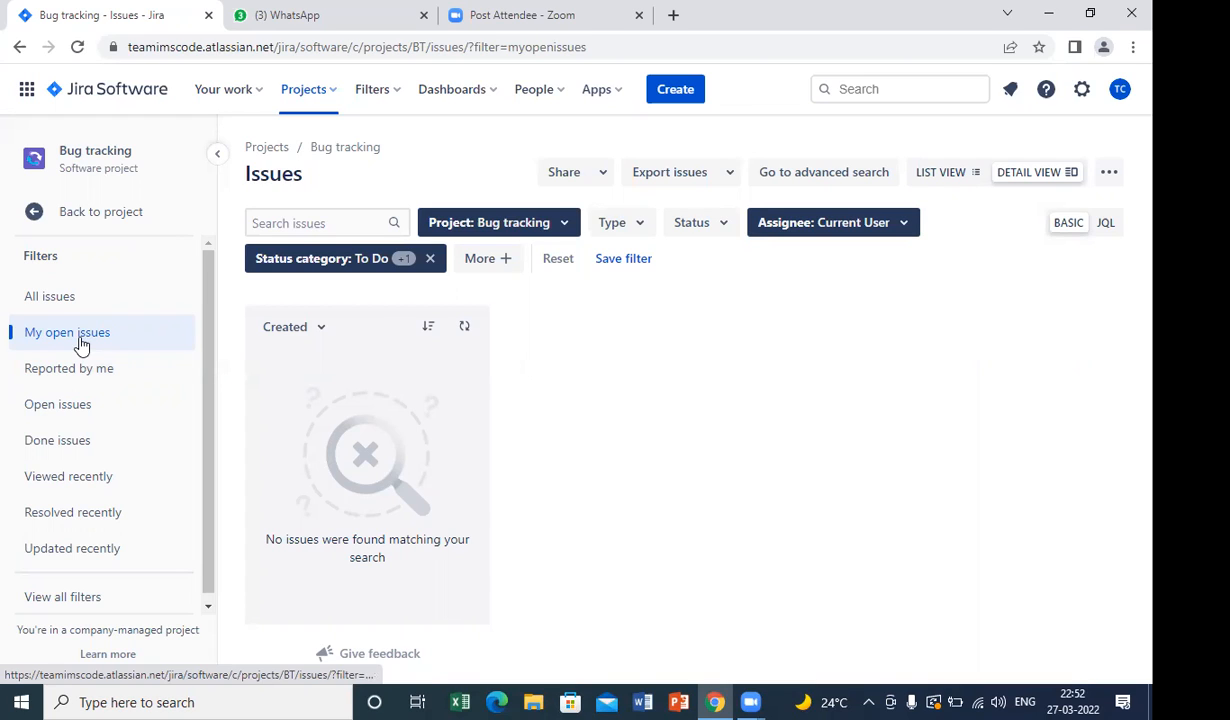
left_click(68, 375)
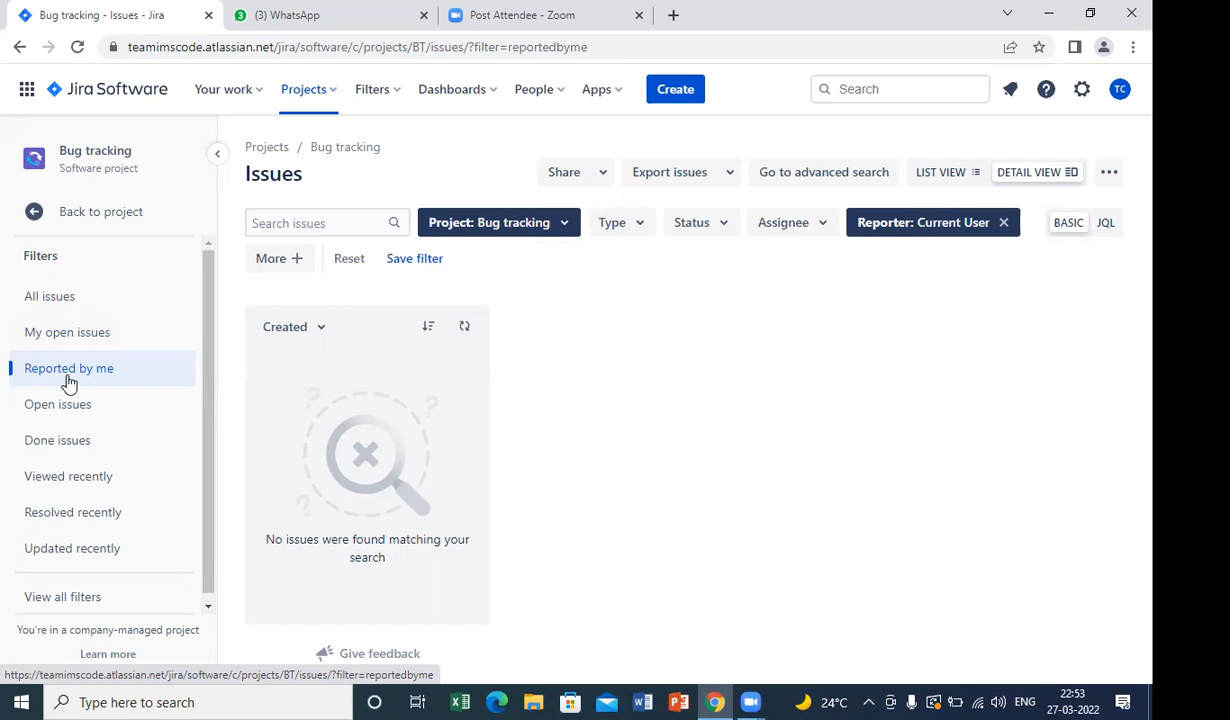
left_click(59, 406)
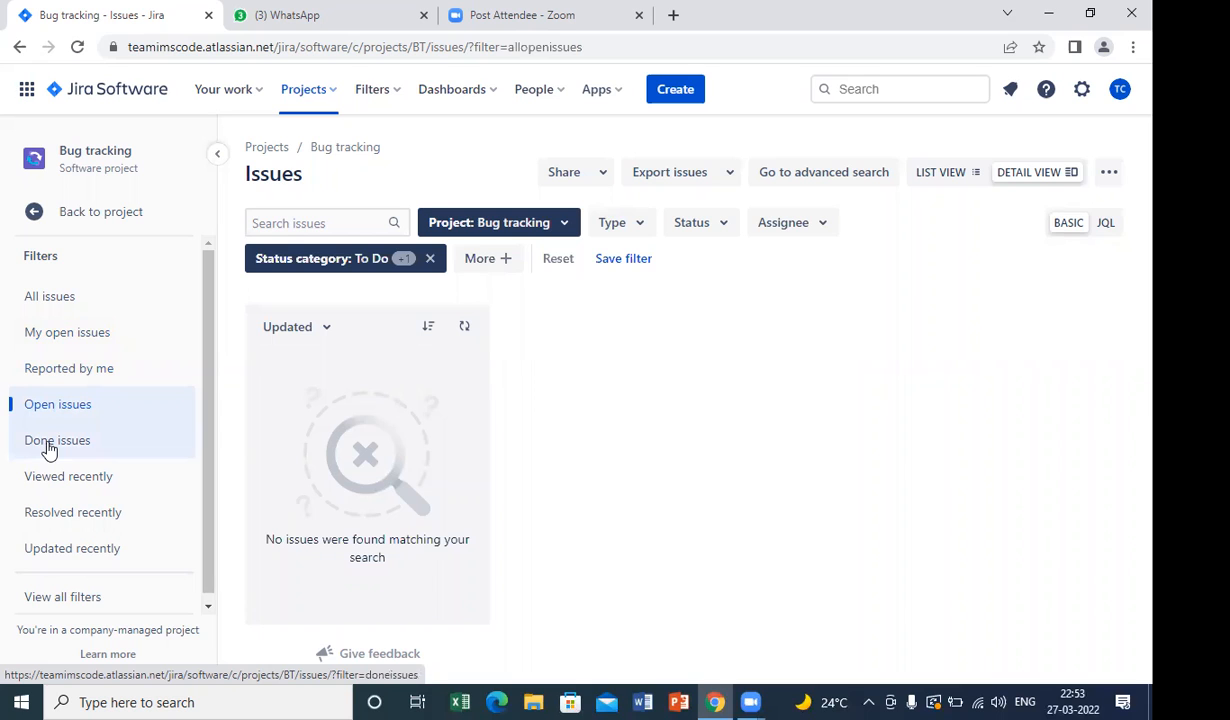
left_click(48, 445)
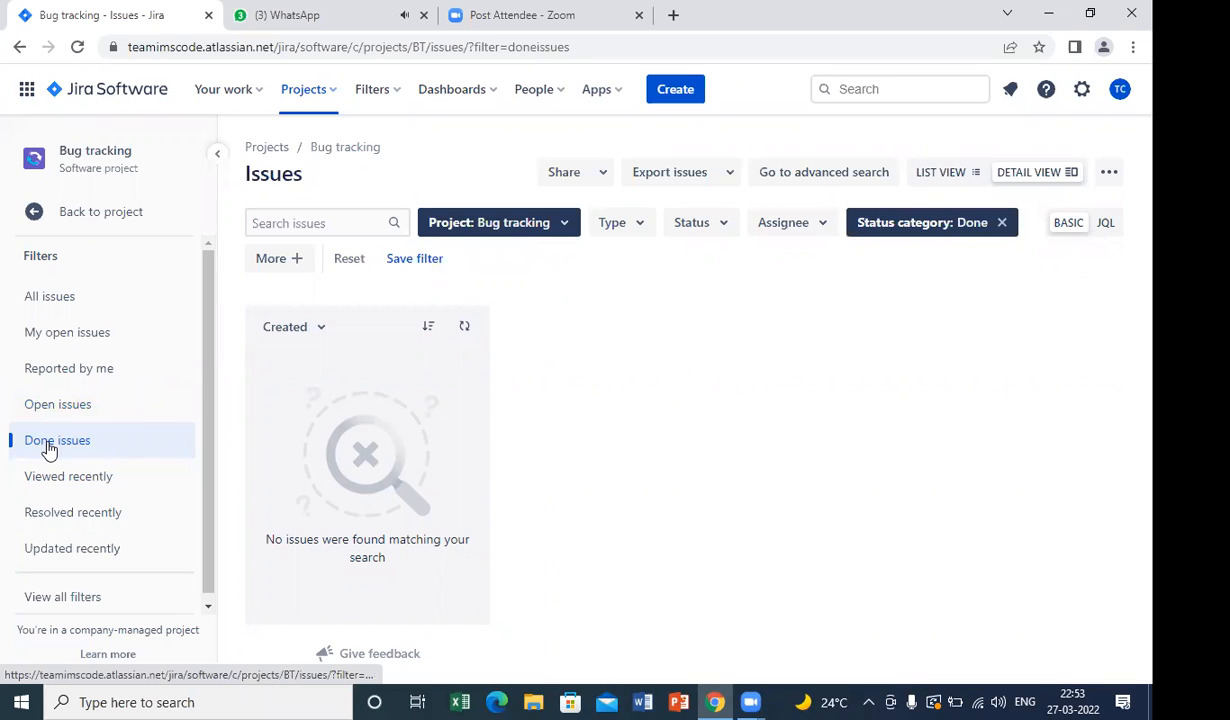
left_click(57, 479)
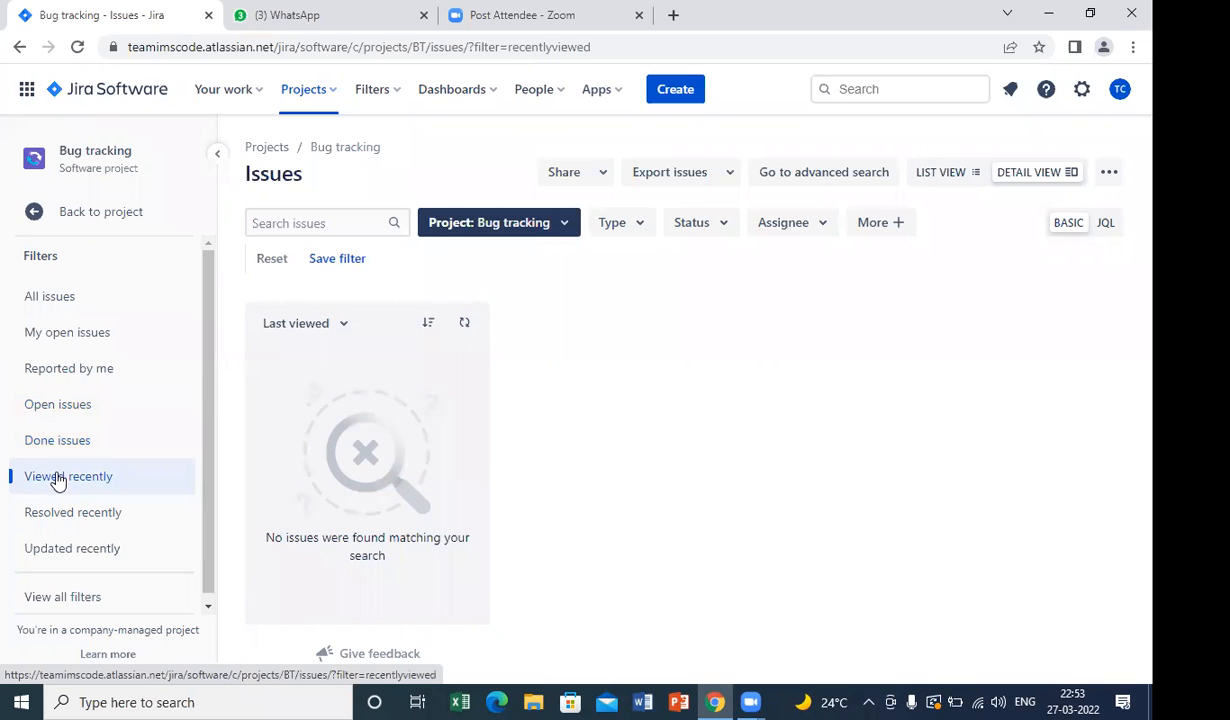
left_click(80, 404)
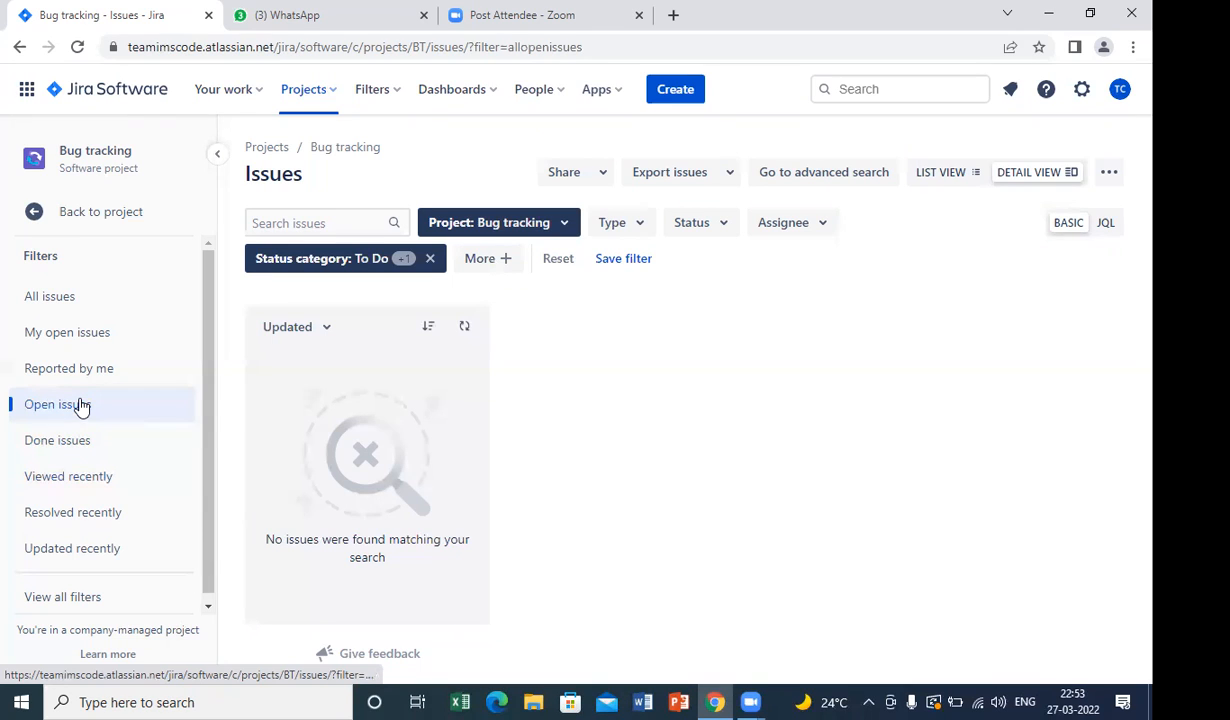
left_click(78, 480)
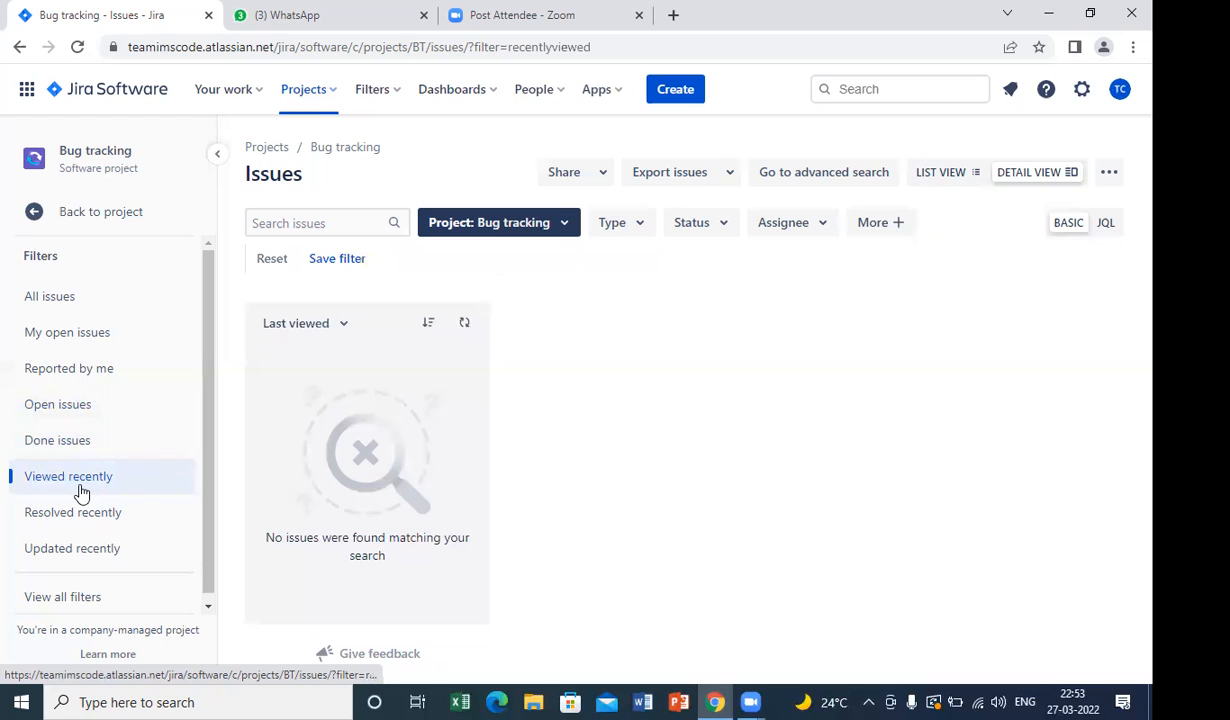
left_click(78, 521)
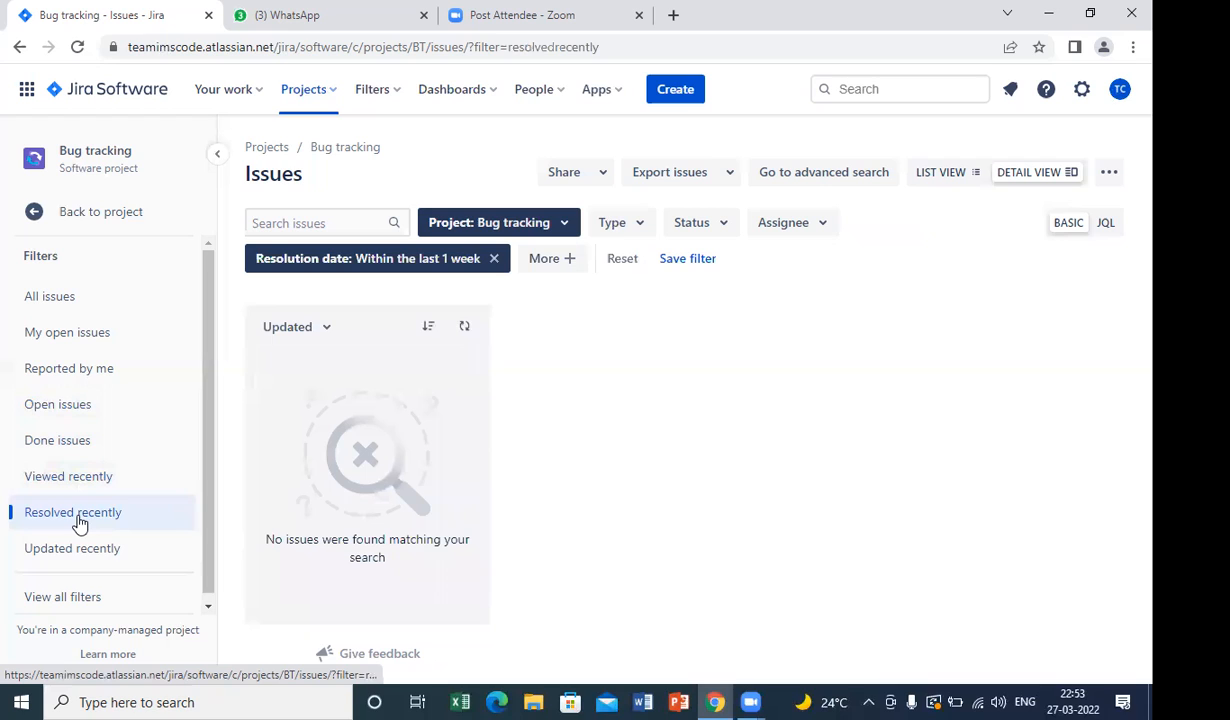
left_click(76, 566)
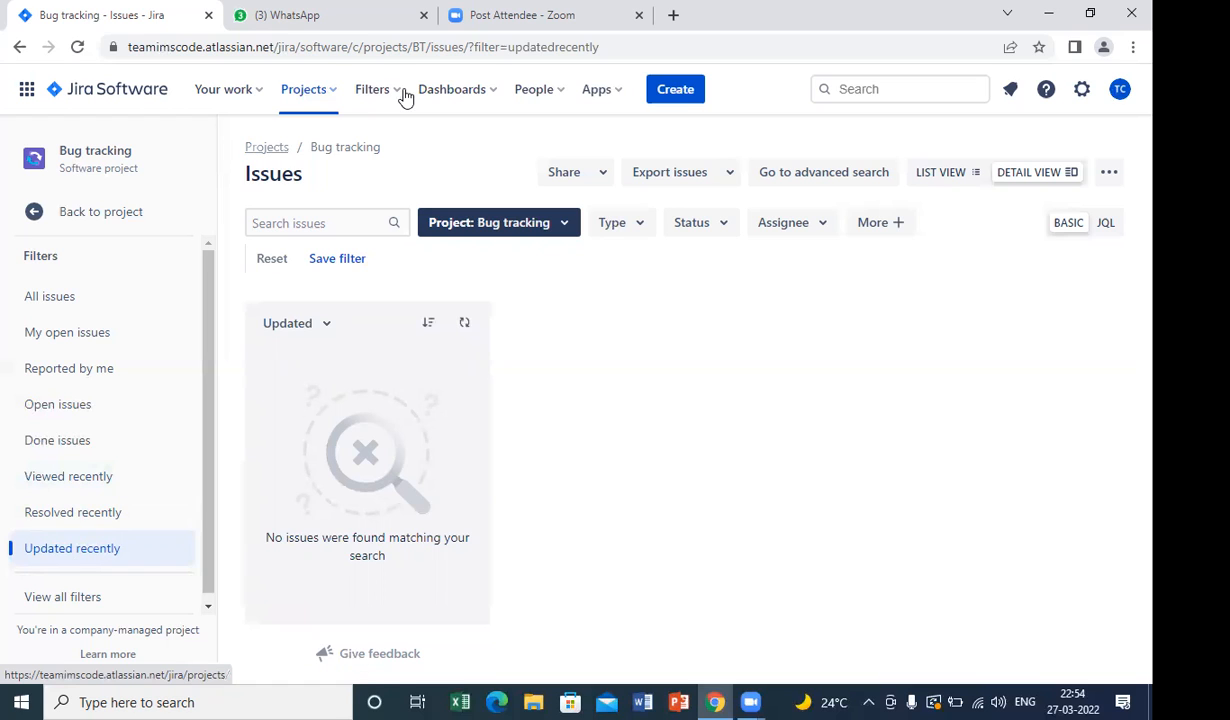
left_click(556, 97)
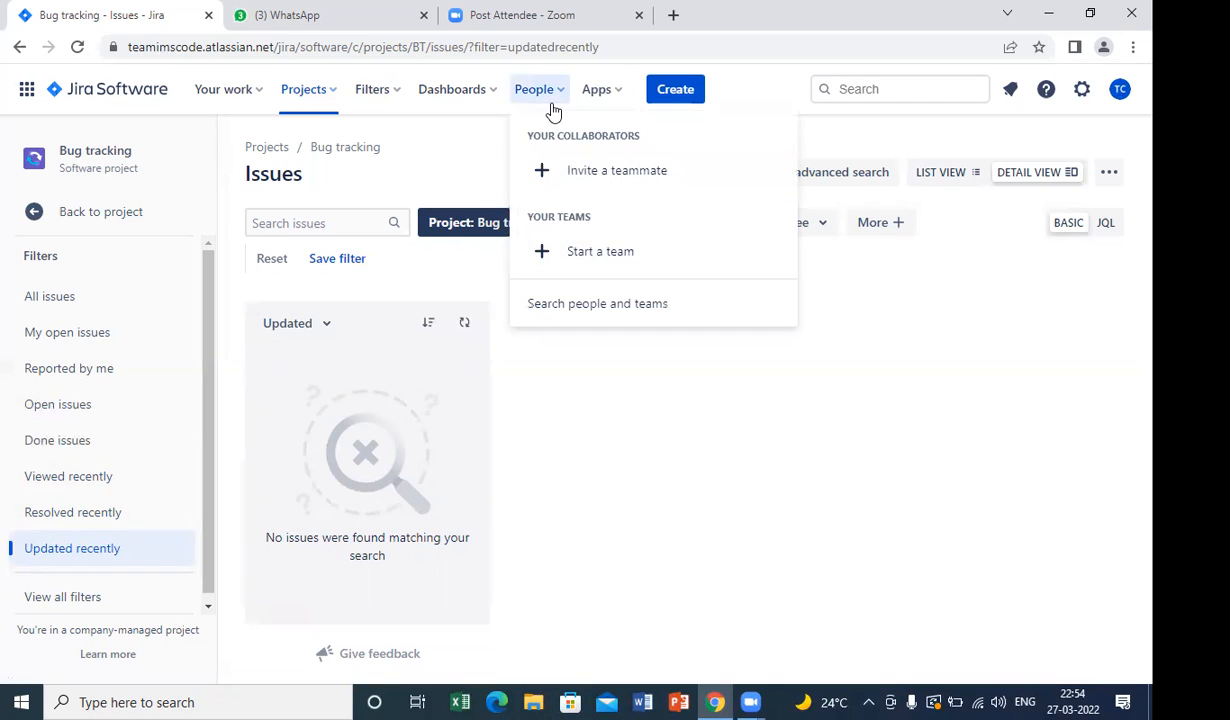
left_click(602, 96)
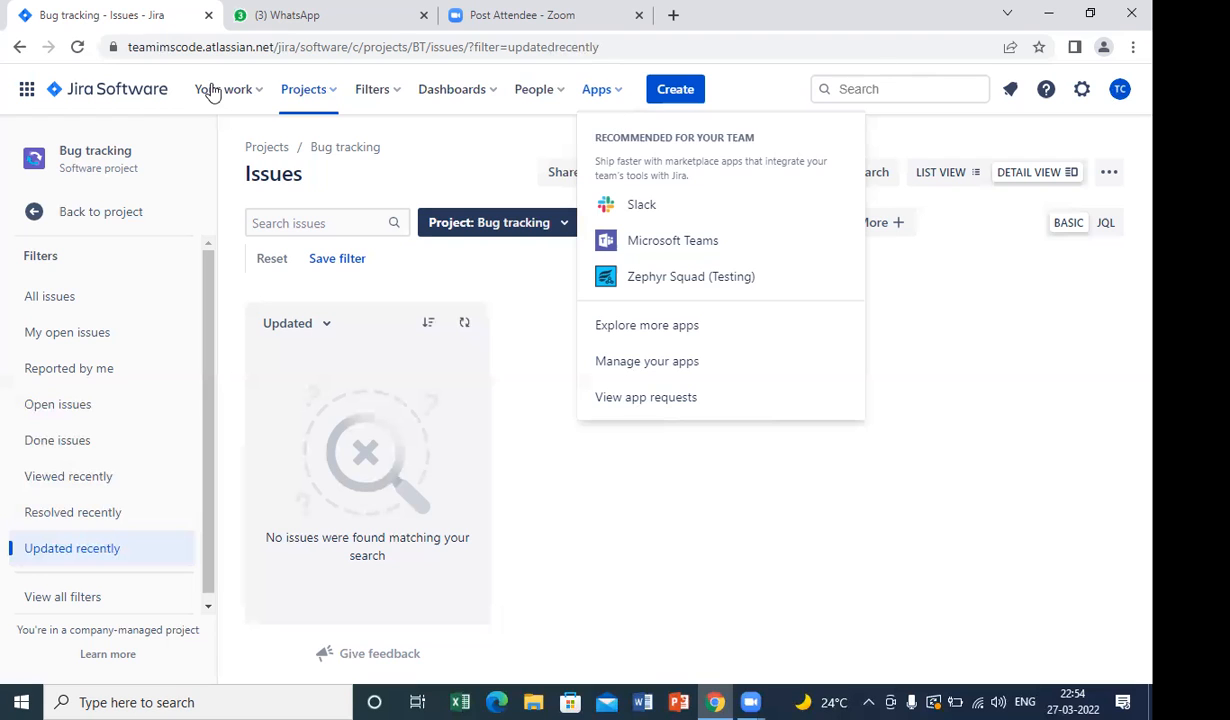
left_click(30, 94)
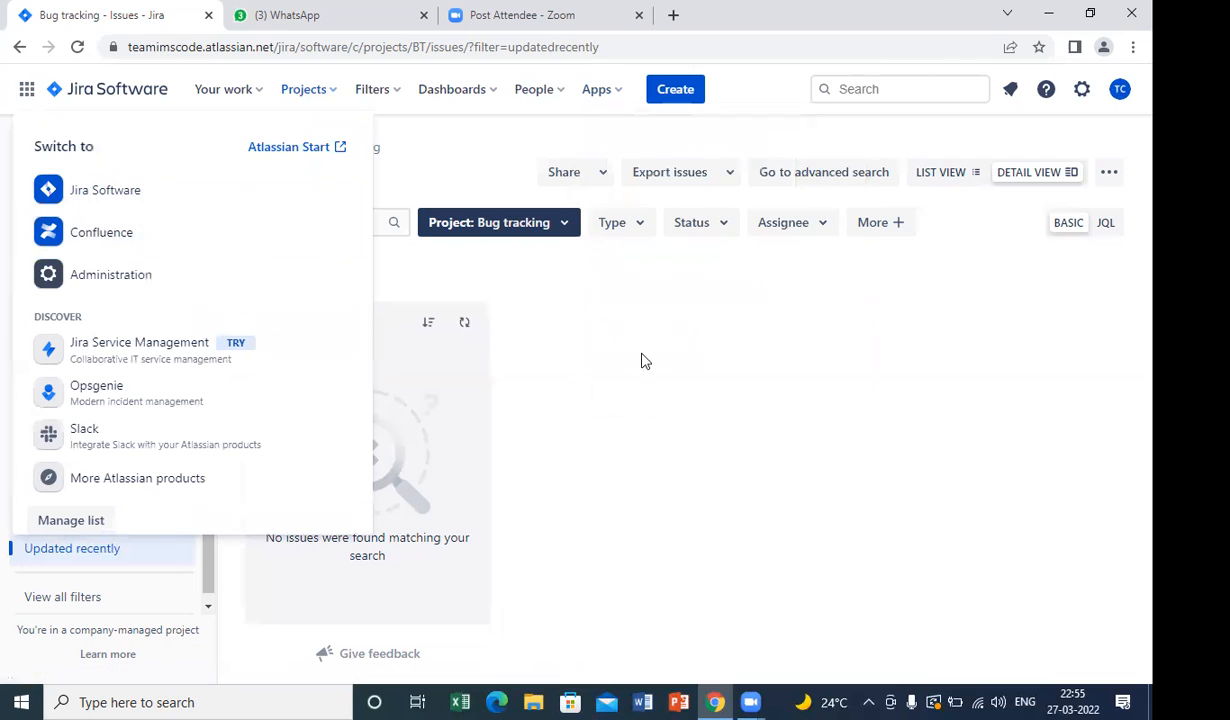
left_click(645, 363)
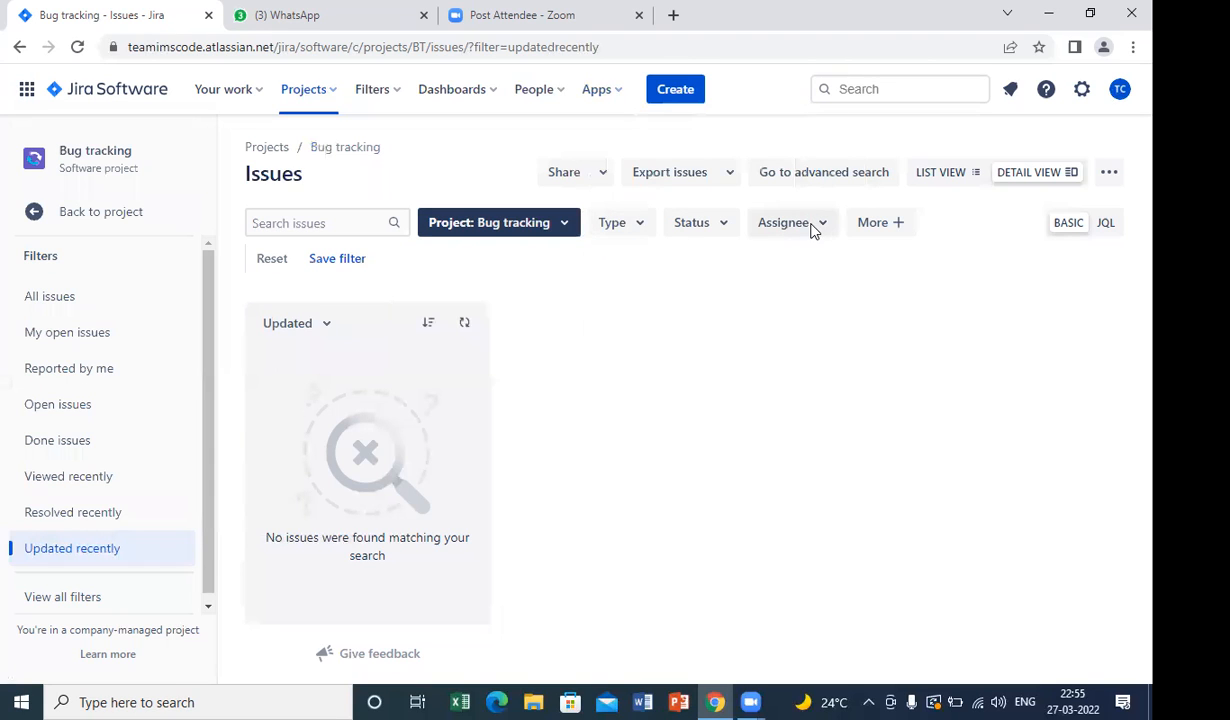
left_click(673, 93)
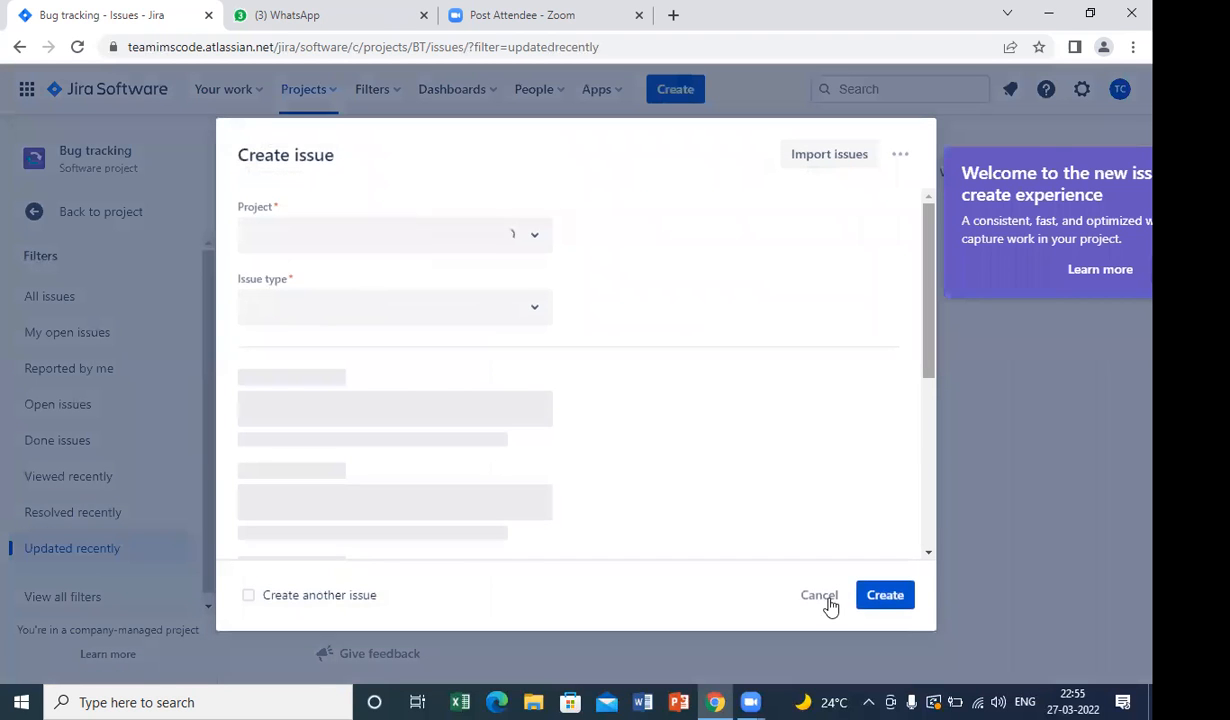
left_click(818, 596)
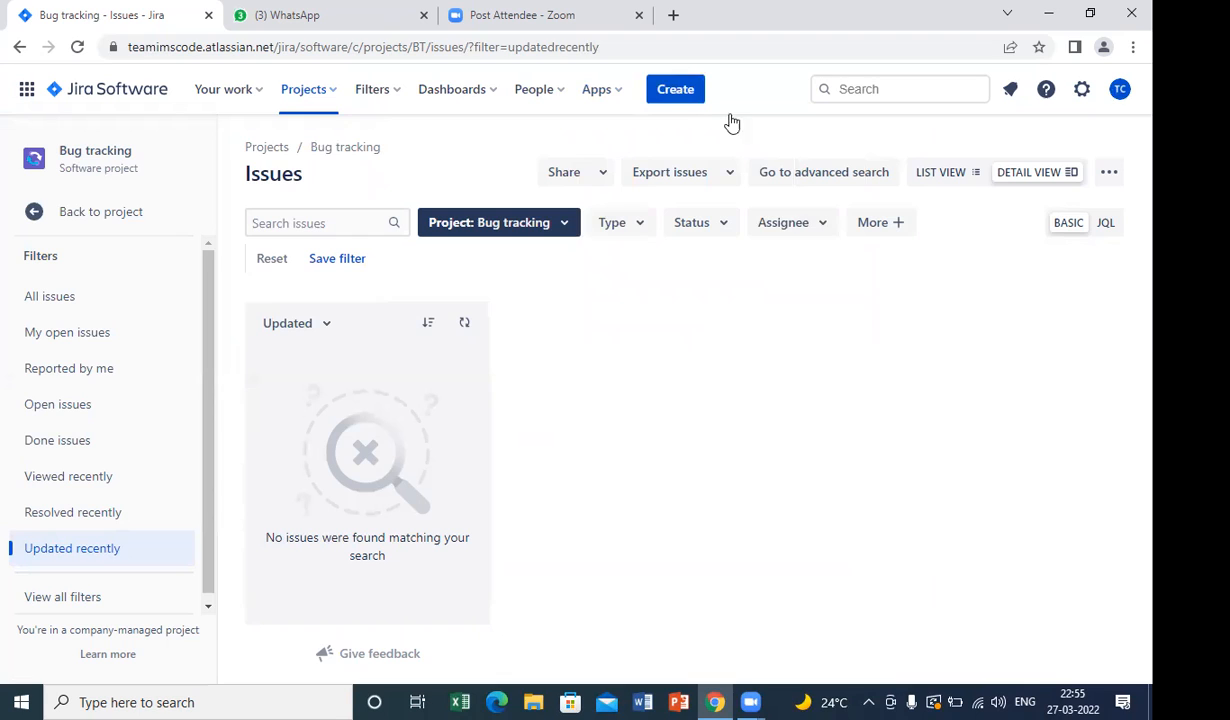
left_click(676, 90)
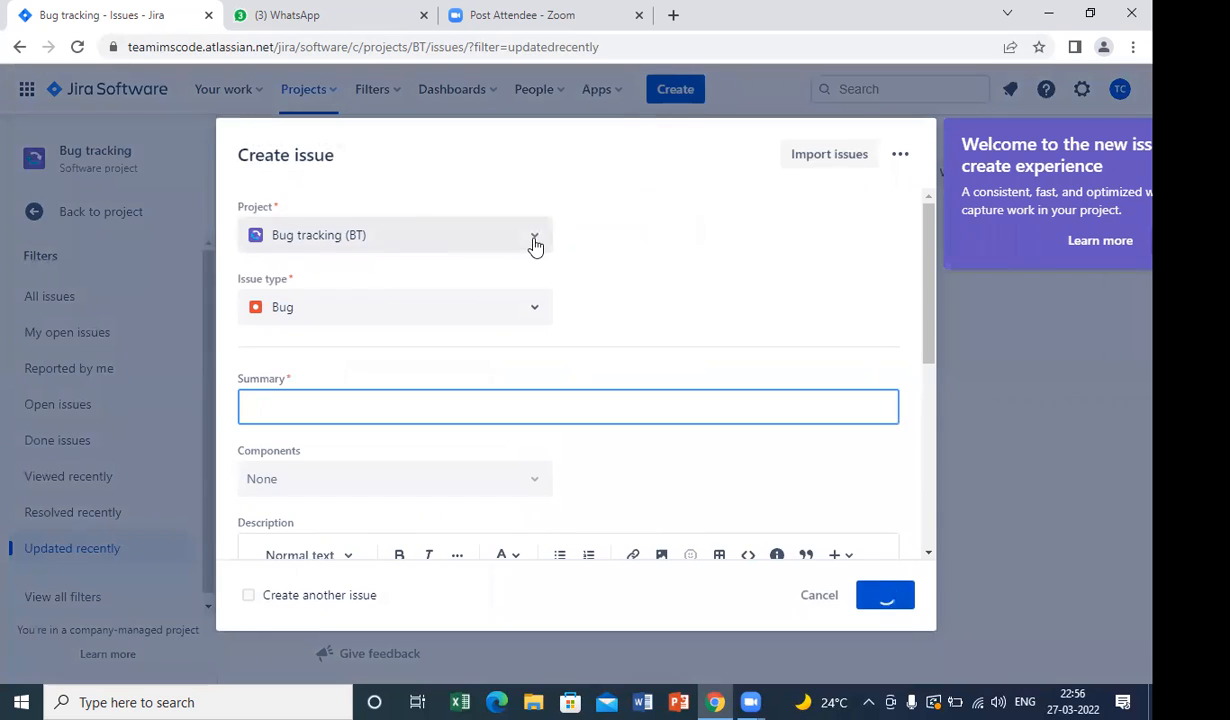
left_click(534, 243)
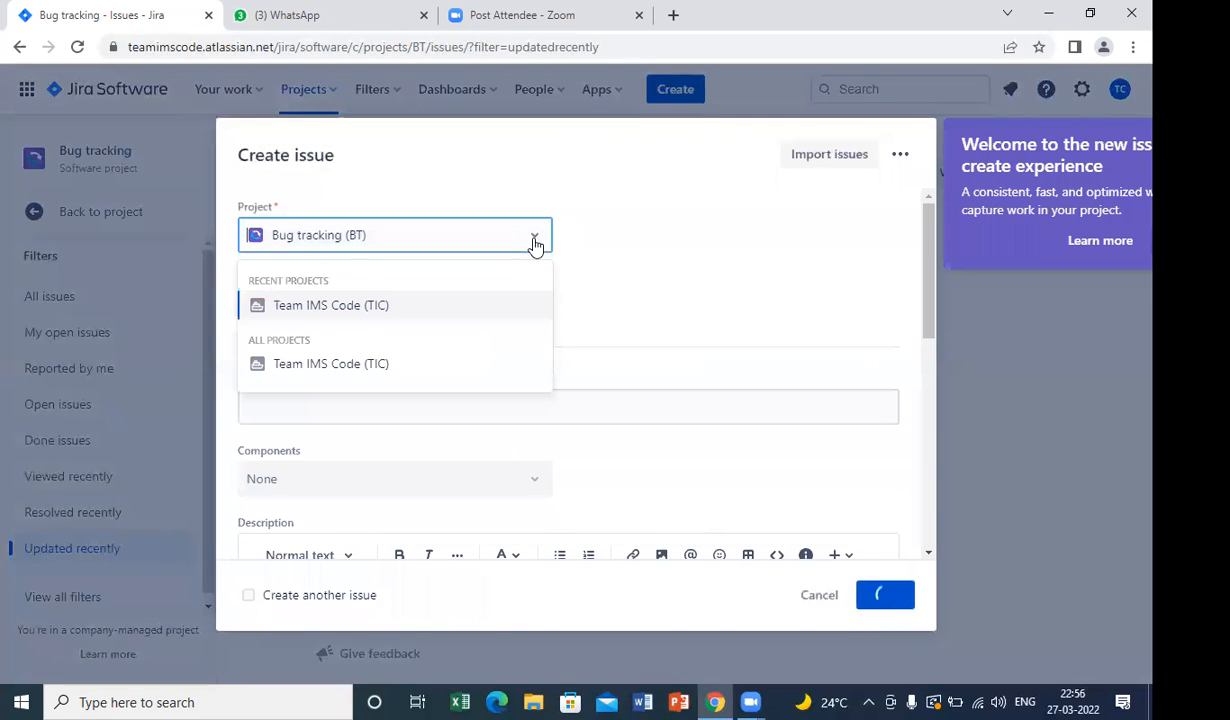
left_click(382, 306)
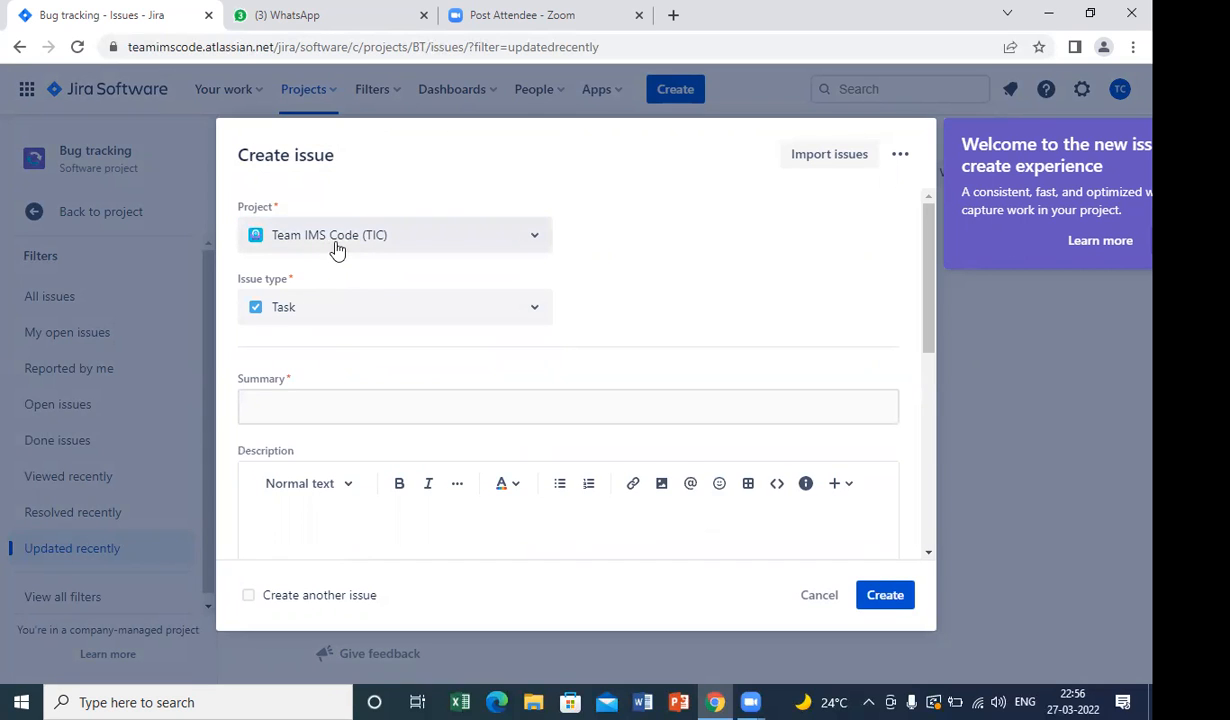
left_click(534, 313)
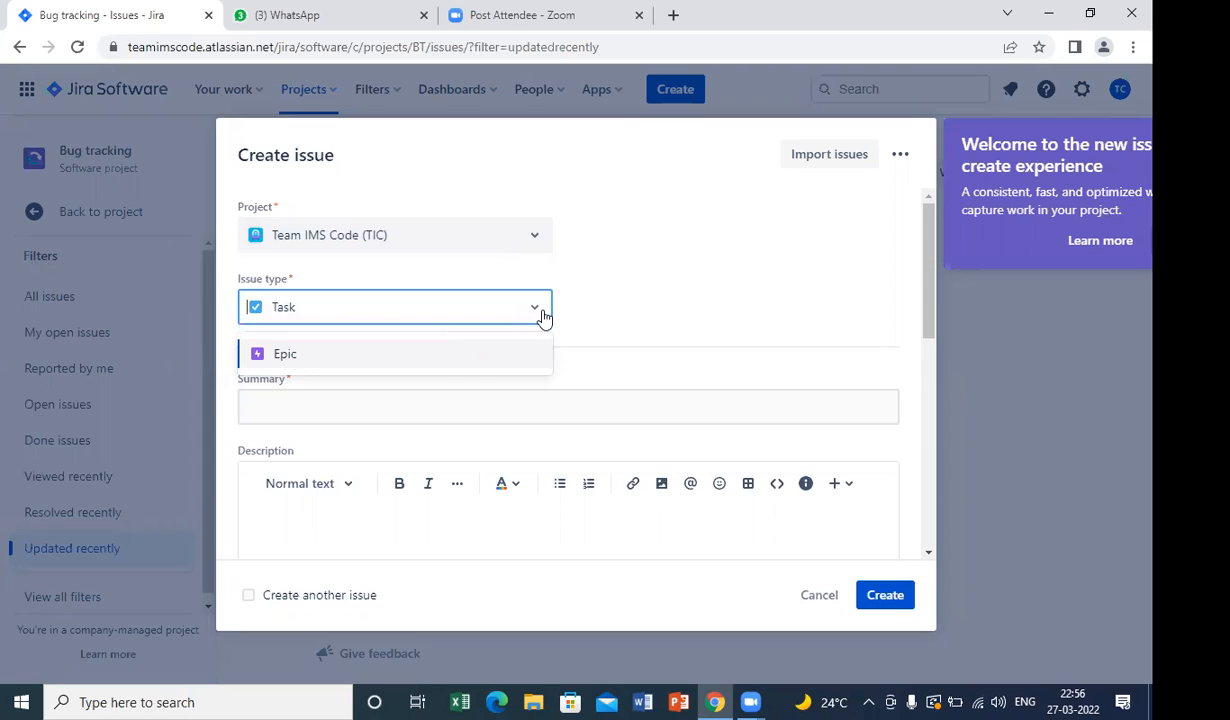
left_click(493, 309)
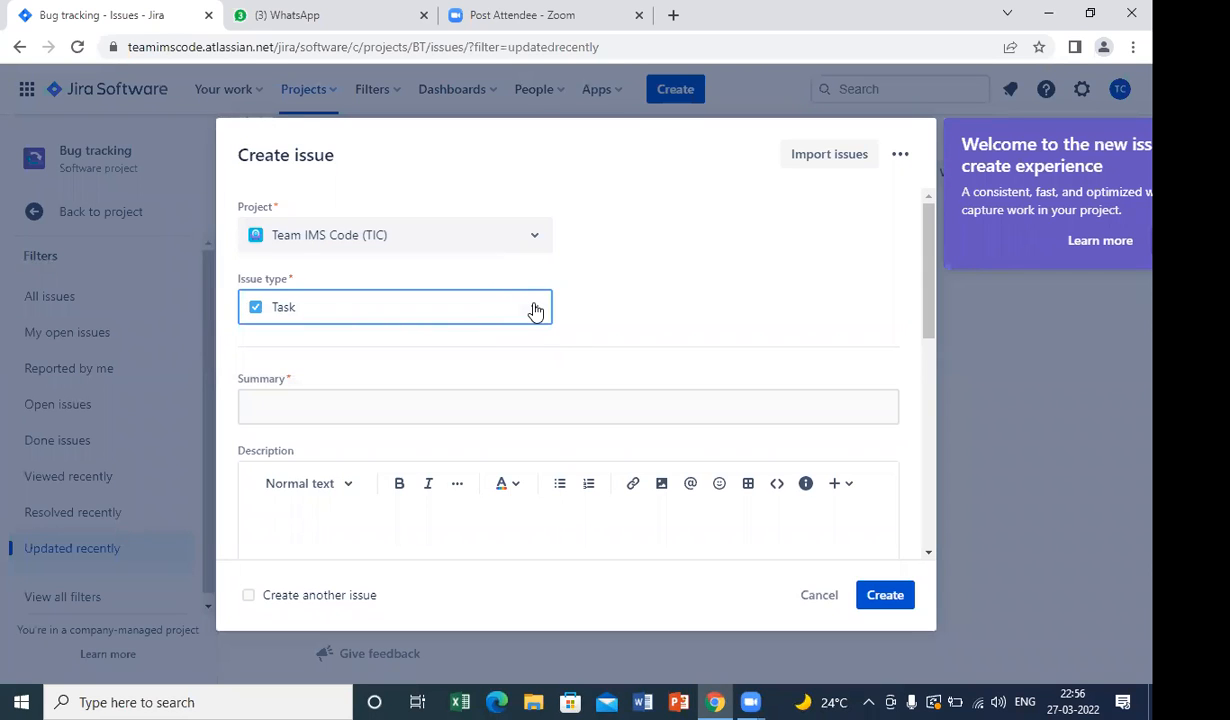
left_click(536, 312)
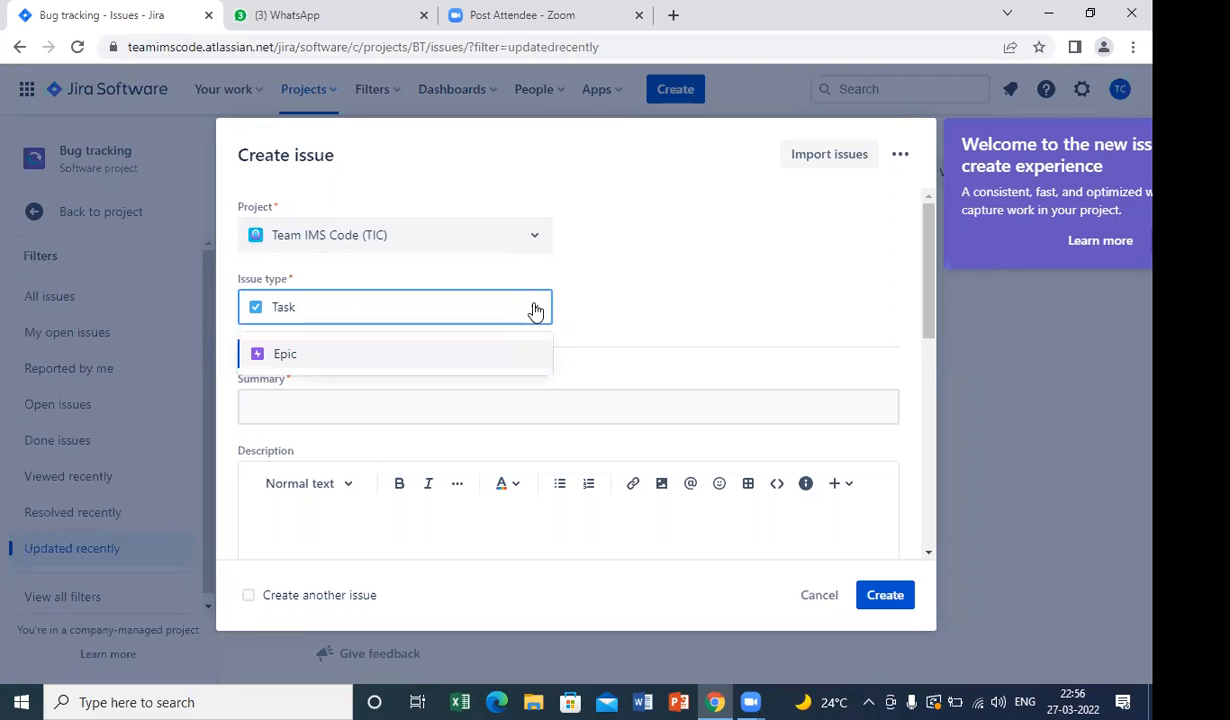
left_click(536, 312)
left_click(536, 312)
left_click(528, 311)
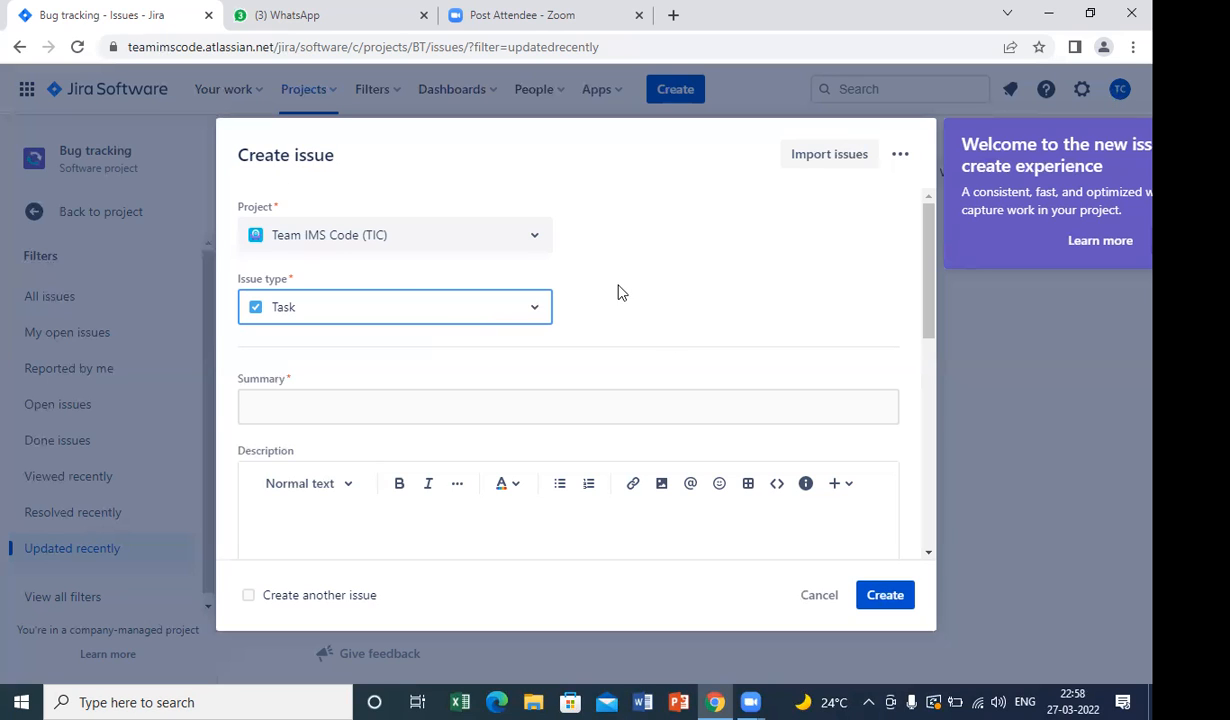
left_click(816, 595)
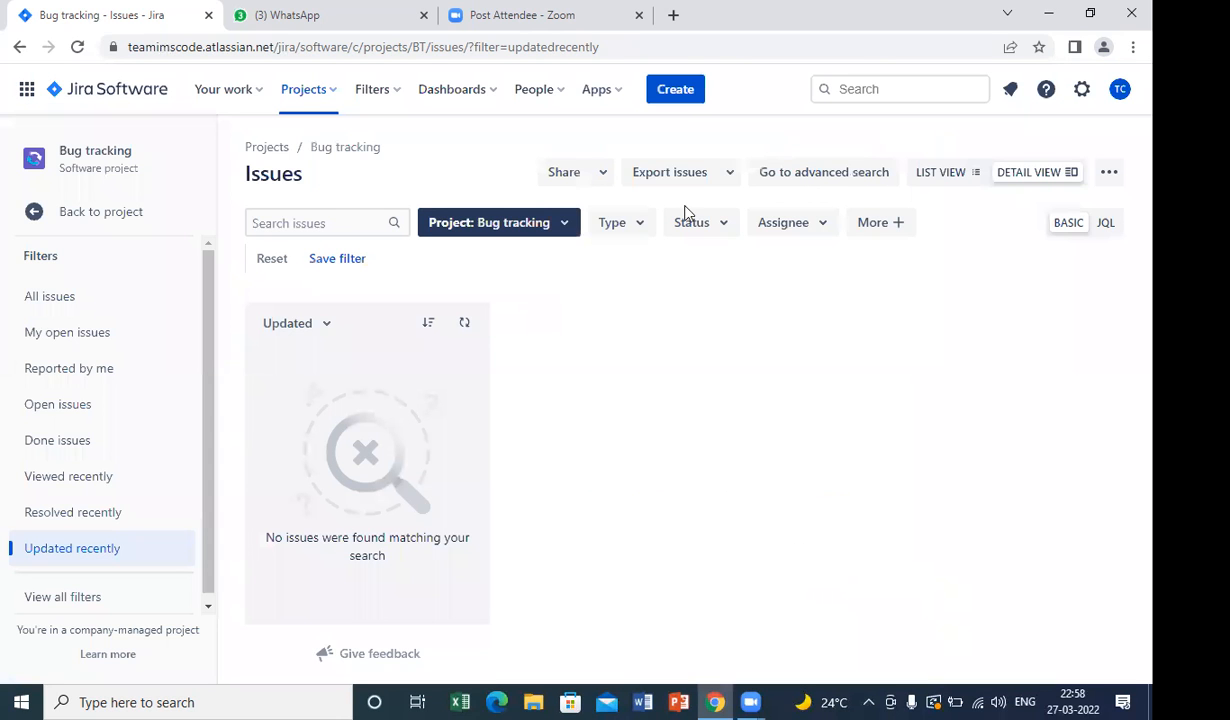
Step: Start a new issue and assign it to the Team IMS Code (TIC) project
left_click(685, 97)
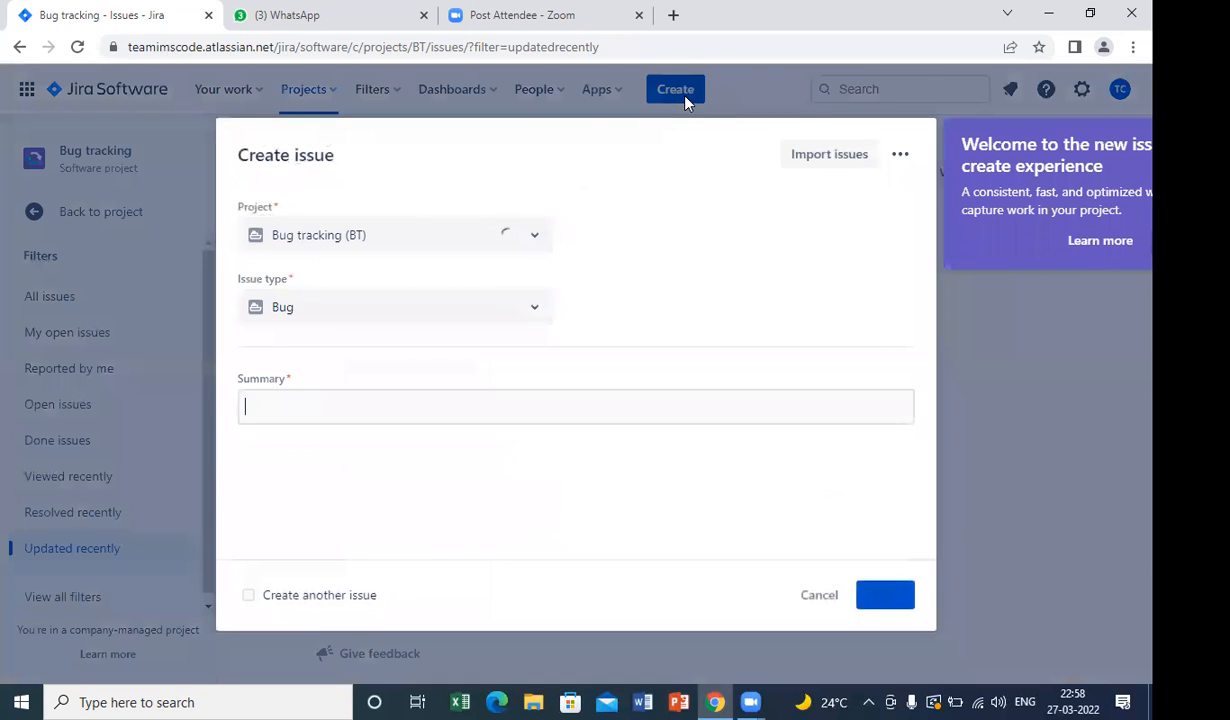
left_click(537, 240)
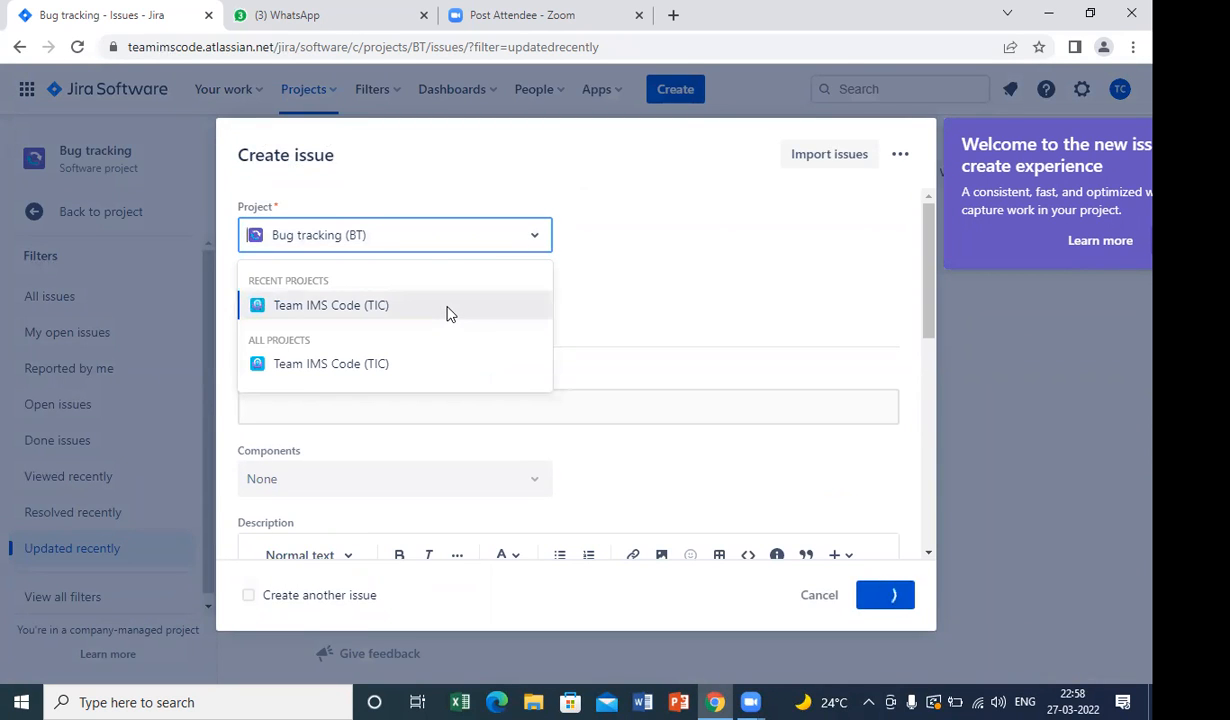
left_click(447, 312)
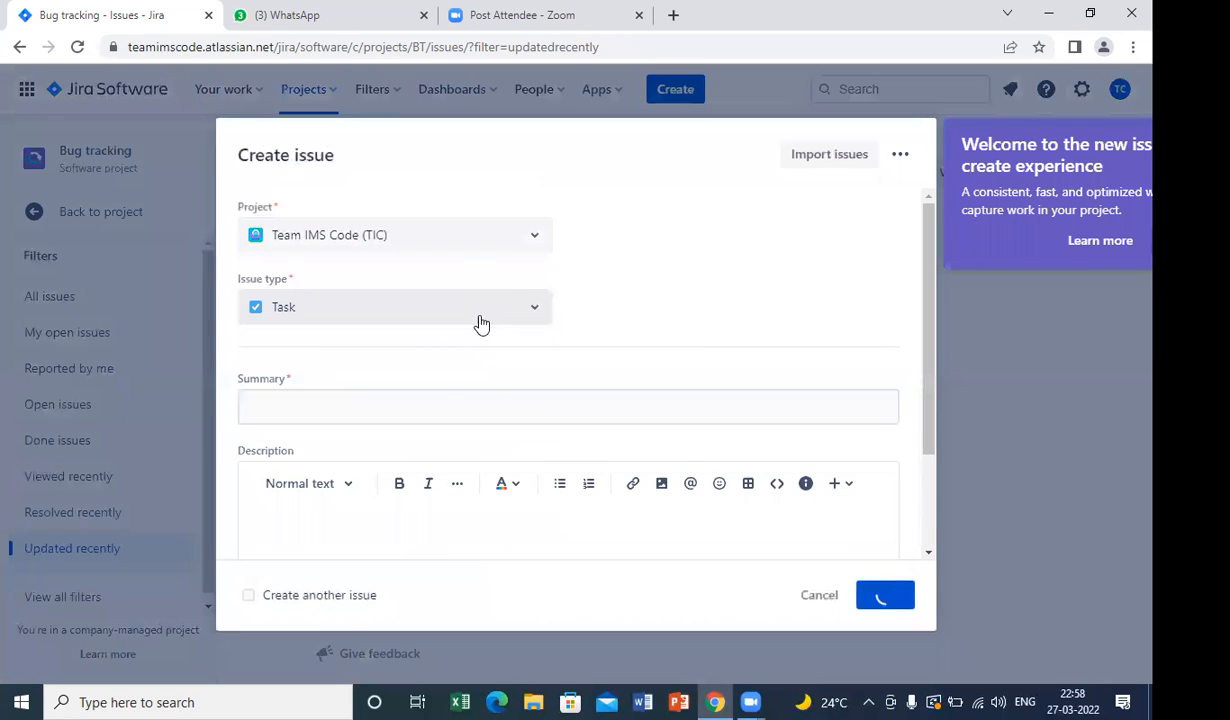
Step: Enter the new task's summary as "To create jira setup and provide jira demo to all the team members."
left_click(439, 406)
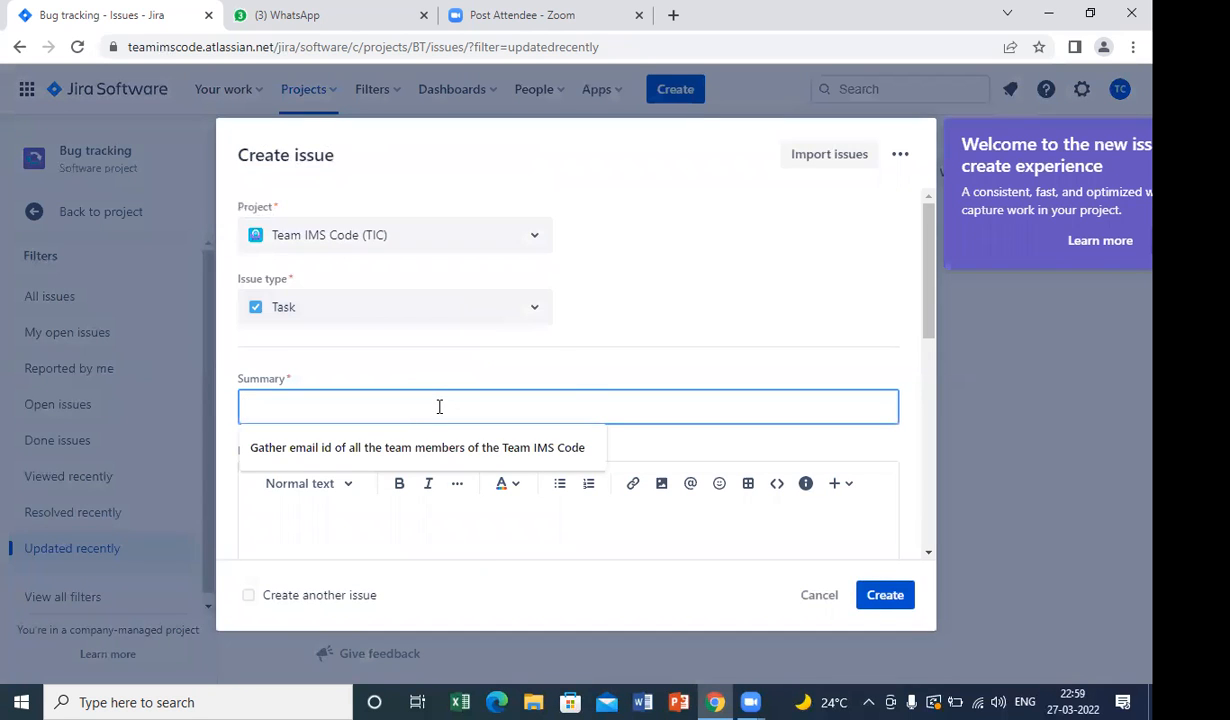
type("To cre")
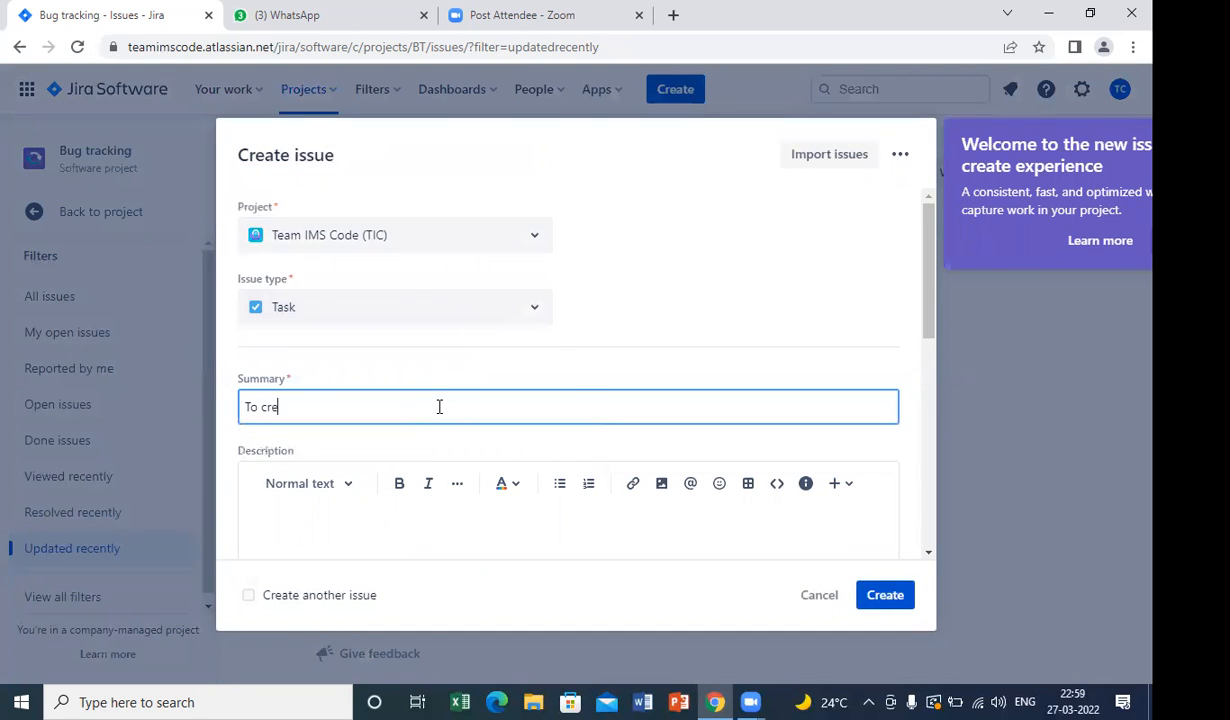
type("ate jira setup and provide jio")
key("BackSpace")
key("BackSpace")
type("ira demo")
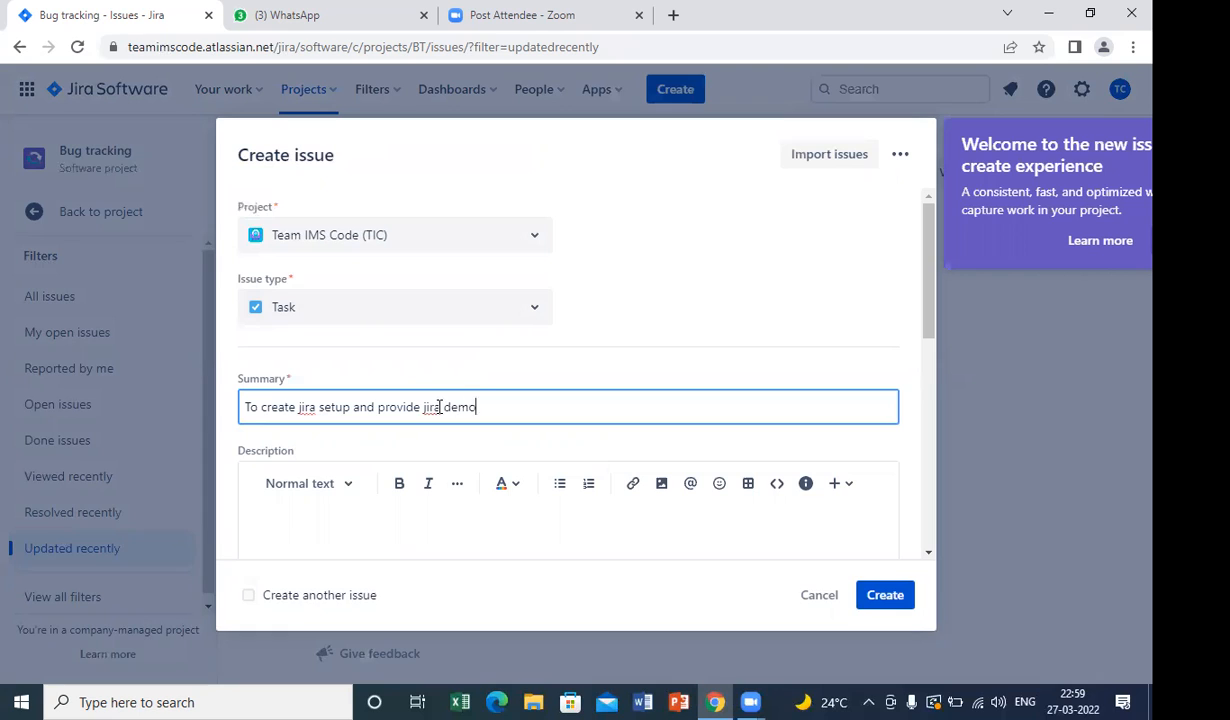
type(" to all the team me")
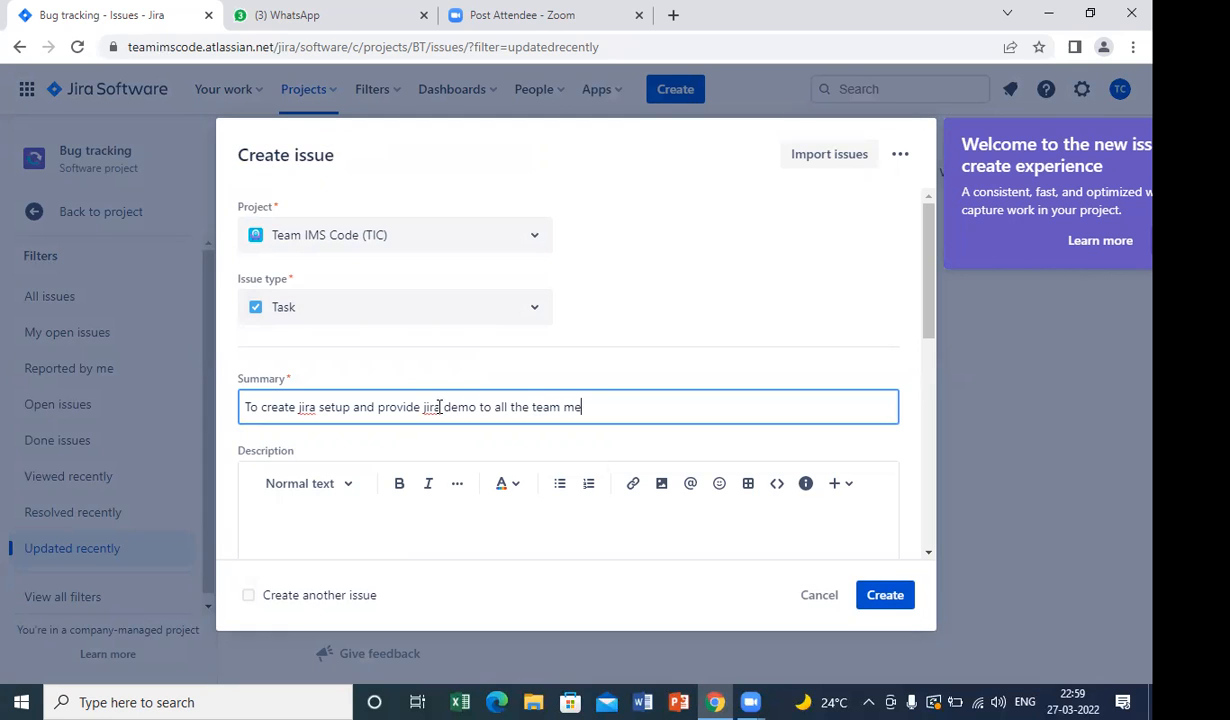
type("mbers")
scroll(905, 300, "down", 1)
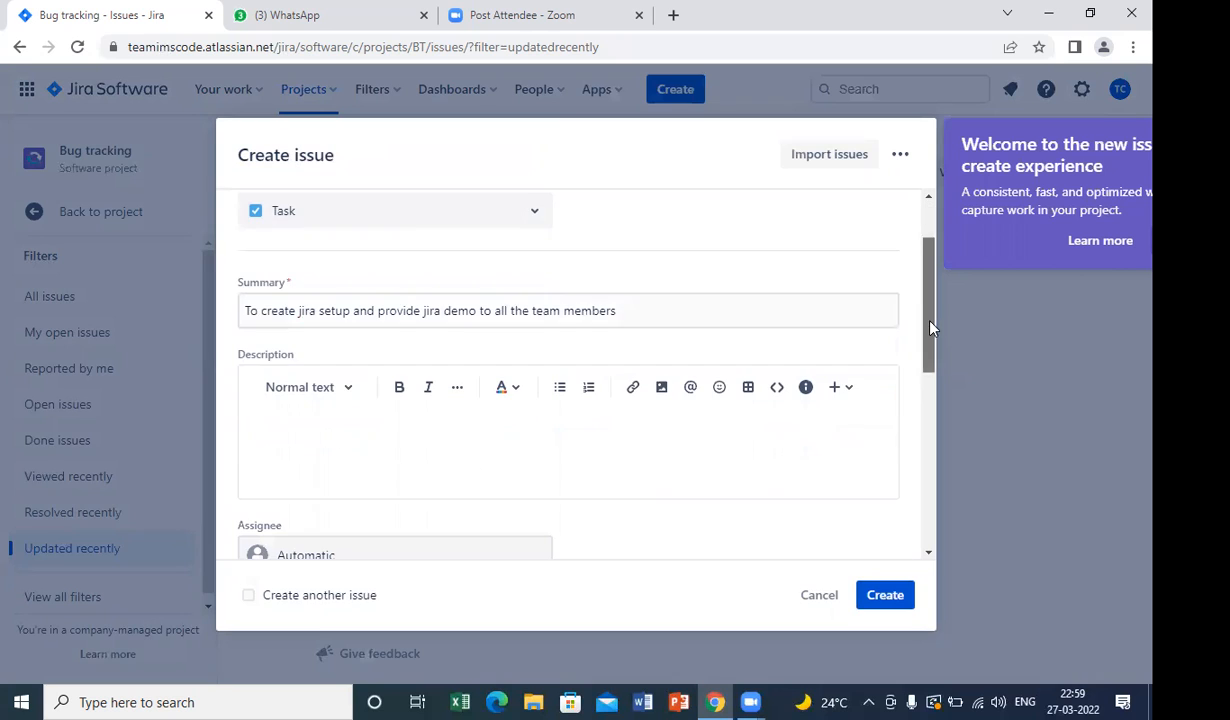
left_click(716, 312)
type(".")
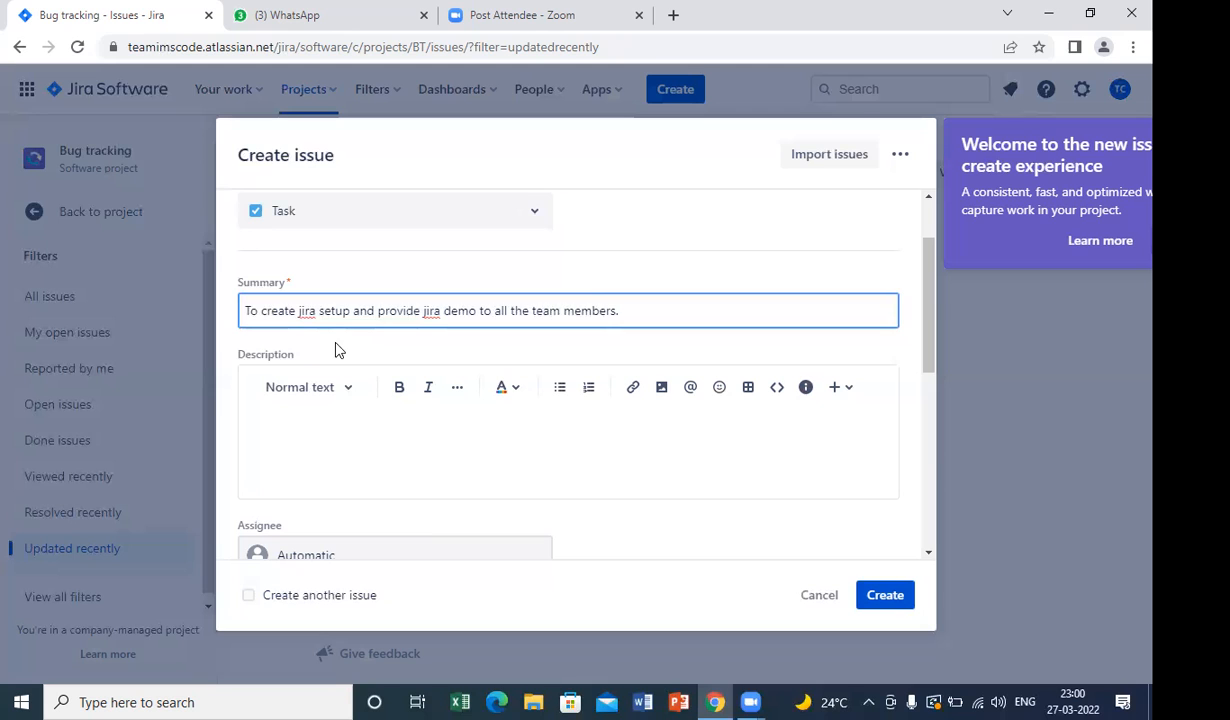
scroll(928, 317, "up", 1)
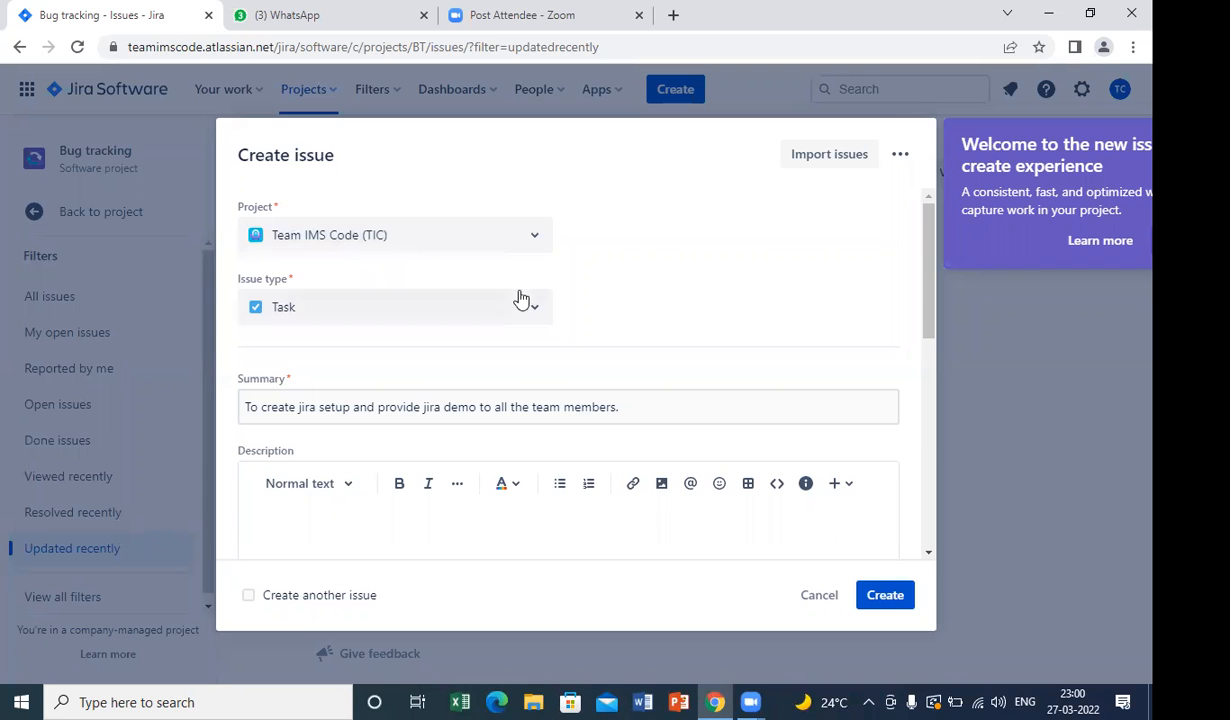
left_click_drag(925, 284, 925, 310)
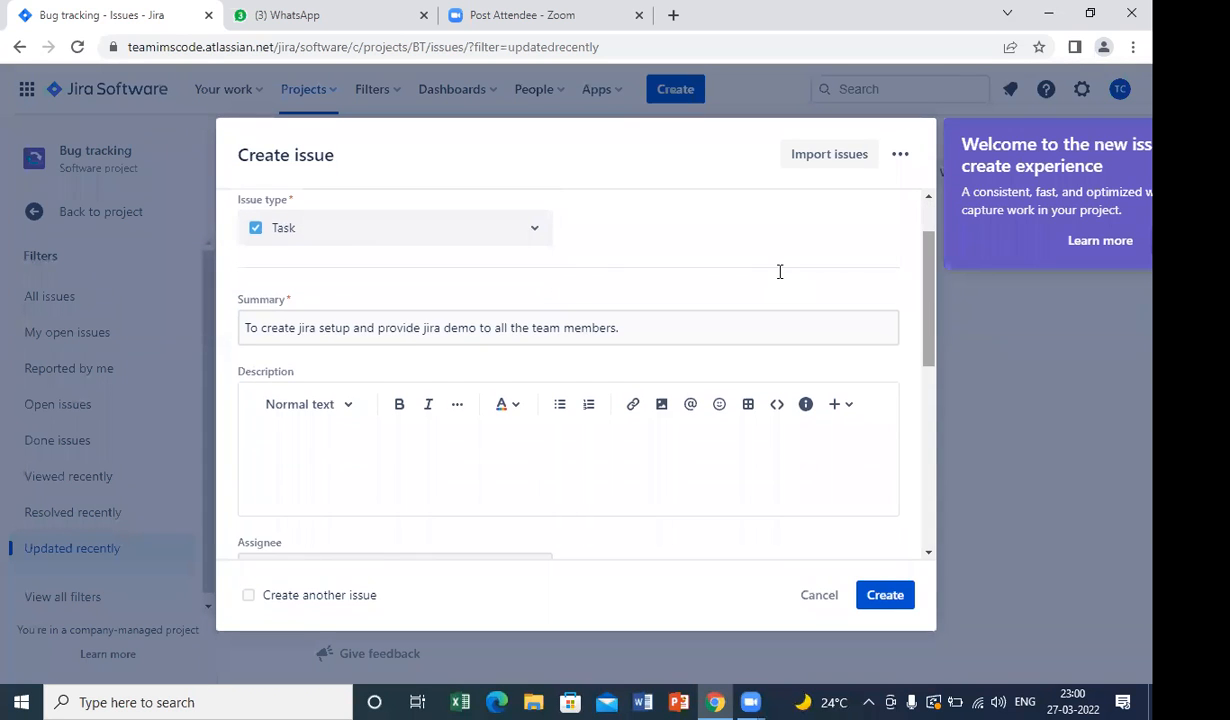
Step: Prefix the new task's summary with "QA_Ticket: " and enter "Welcome team mates!!" as its description
left_click(246, 329)
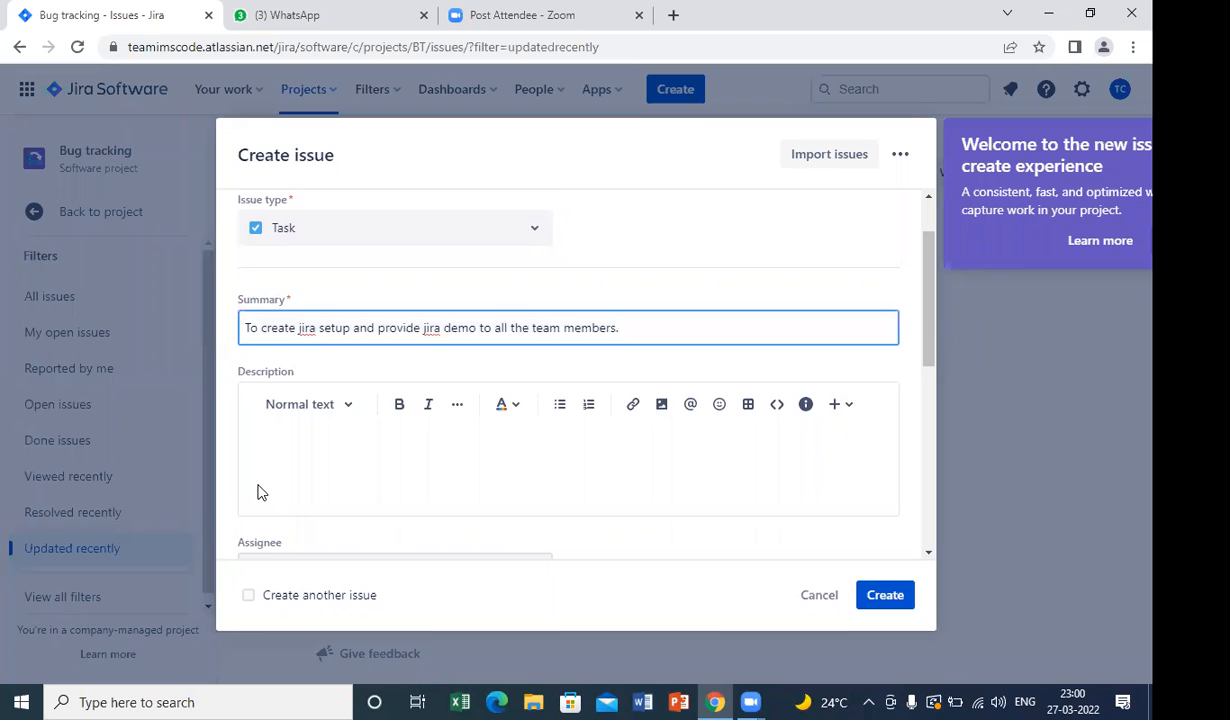
type("QA_")
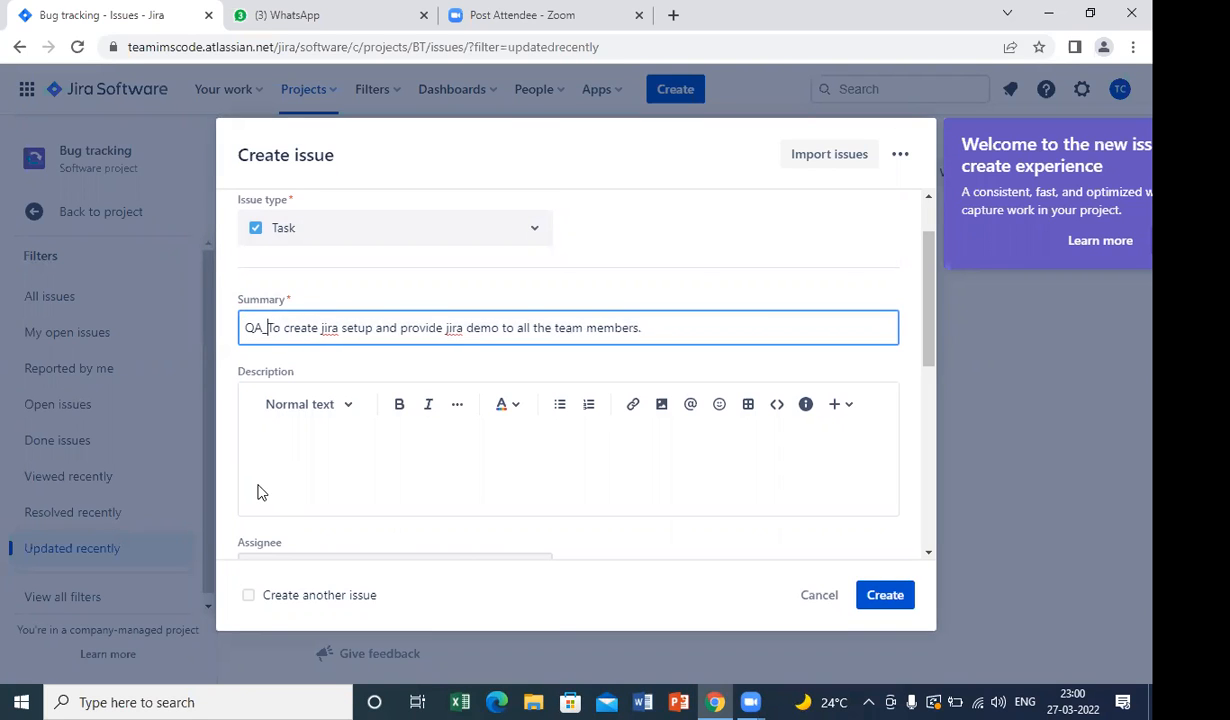
type(" Ticket")
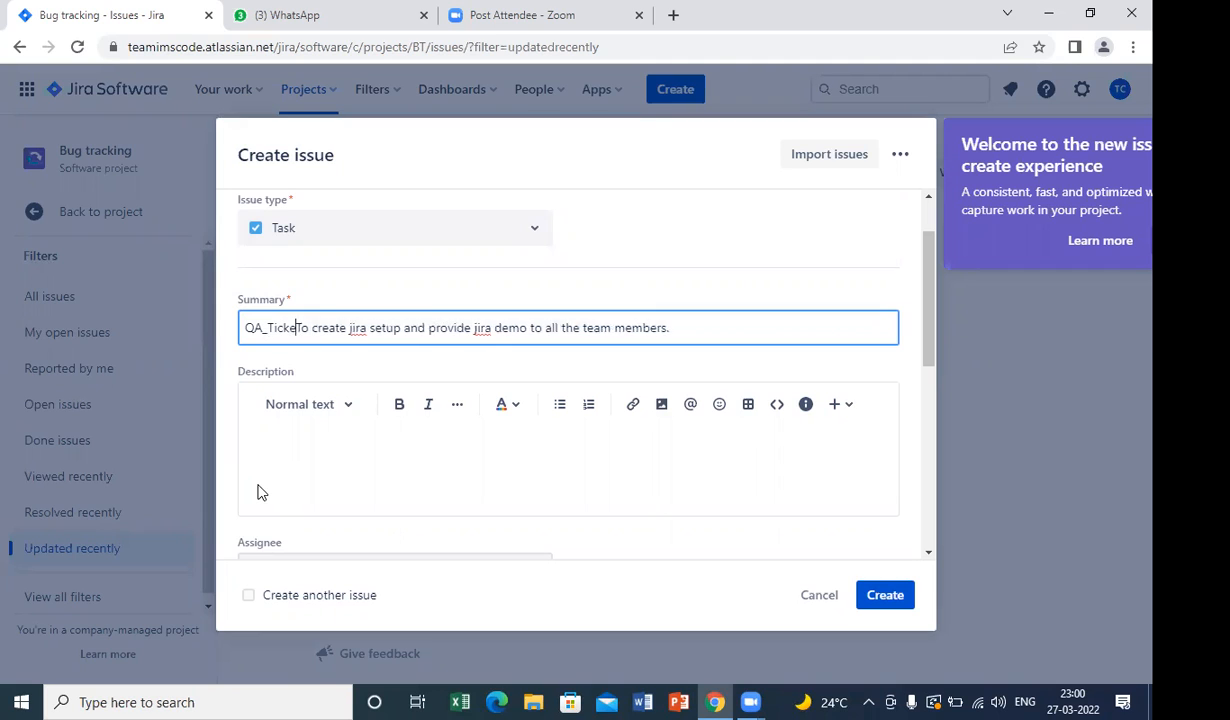
type(":")
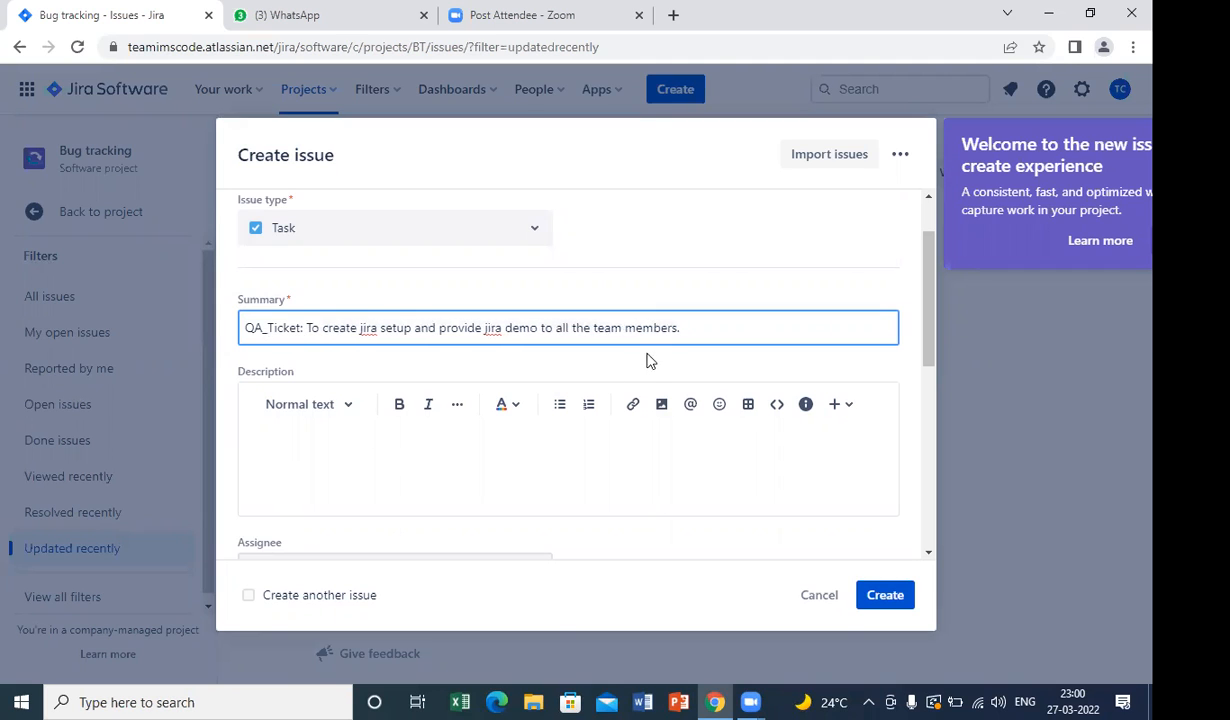
left_click(689, 327)
left_click(560, 455)
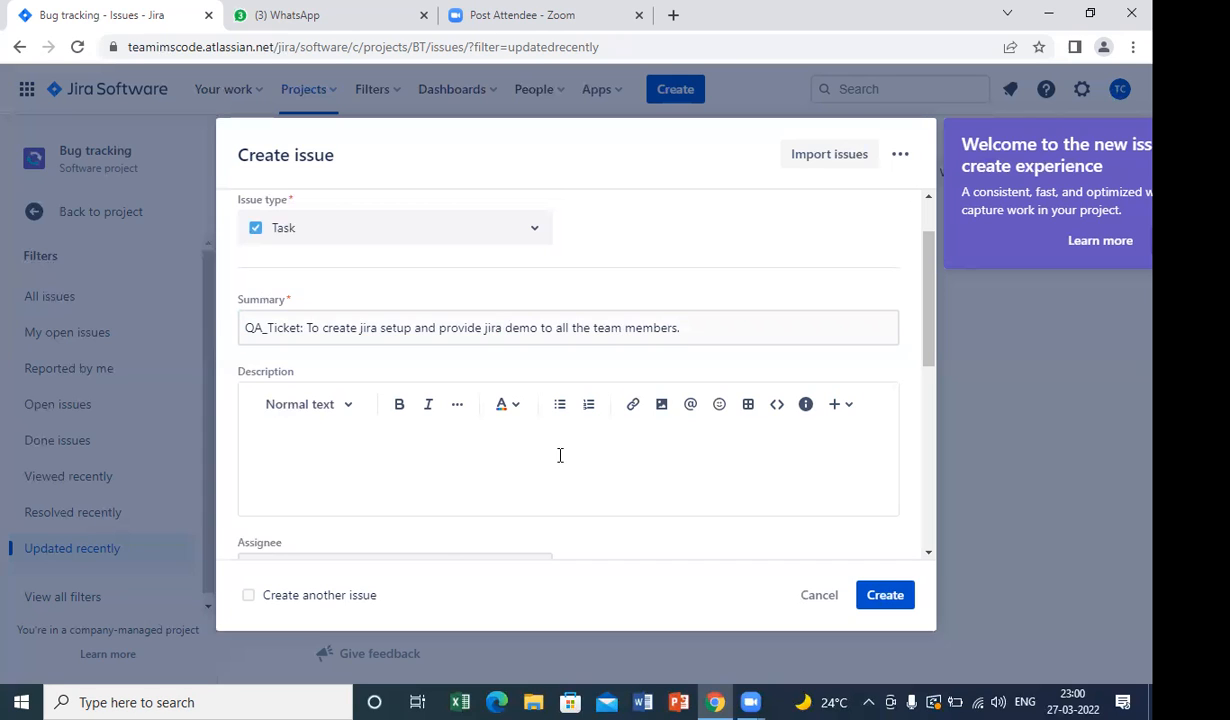
type("Welcome team mates!!")
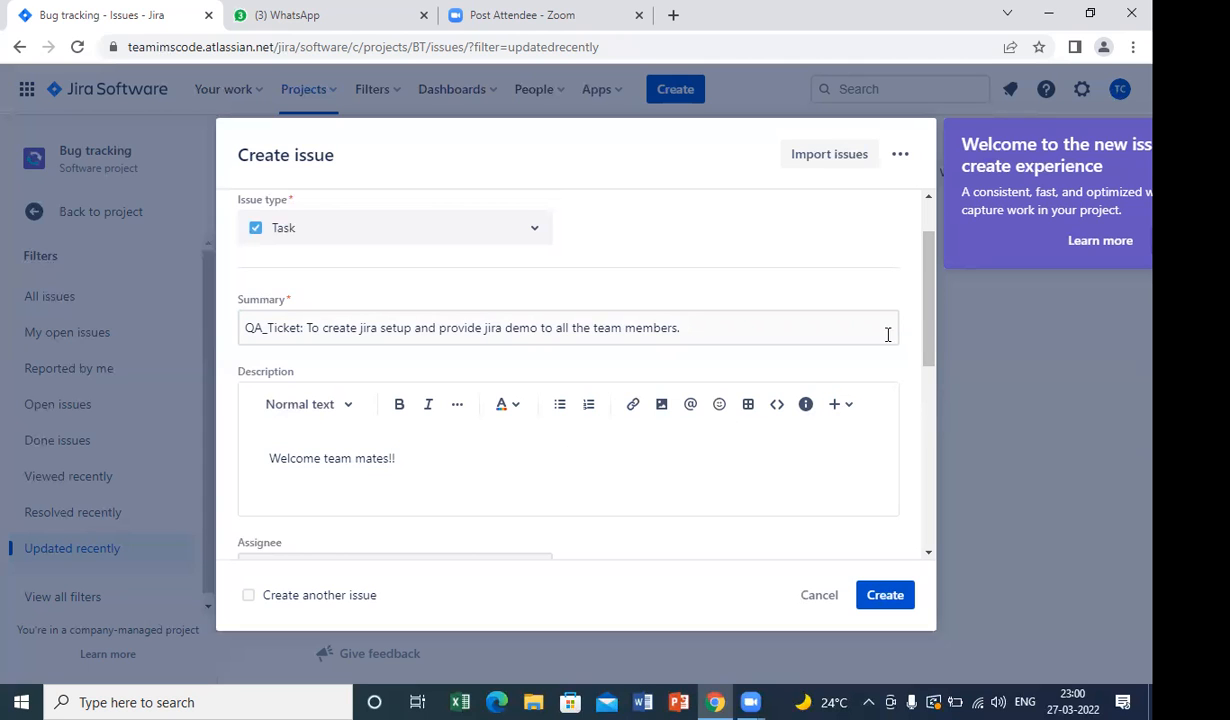
Step: Set the new task's assignee to the other team member
scroll(921, 378, "down", 2)
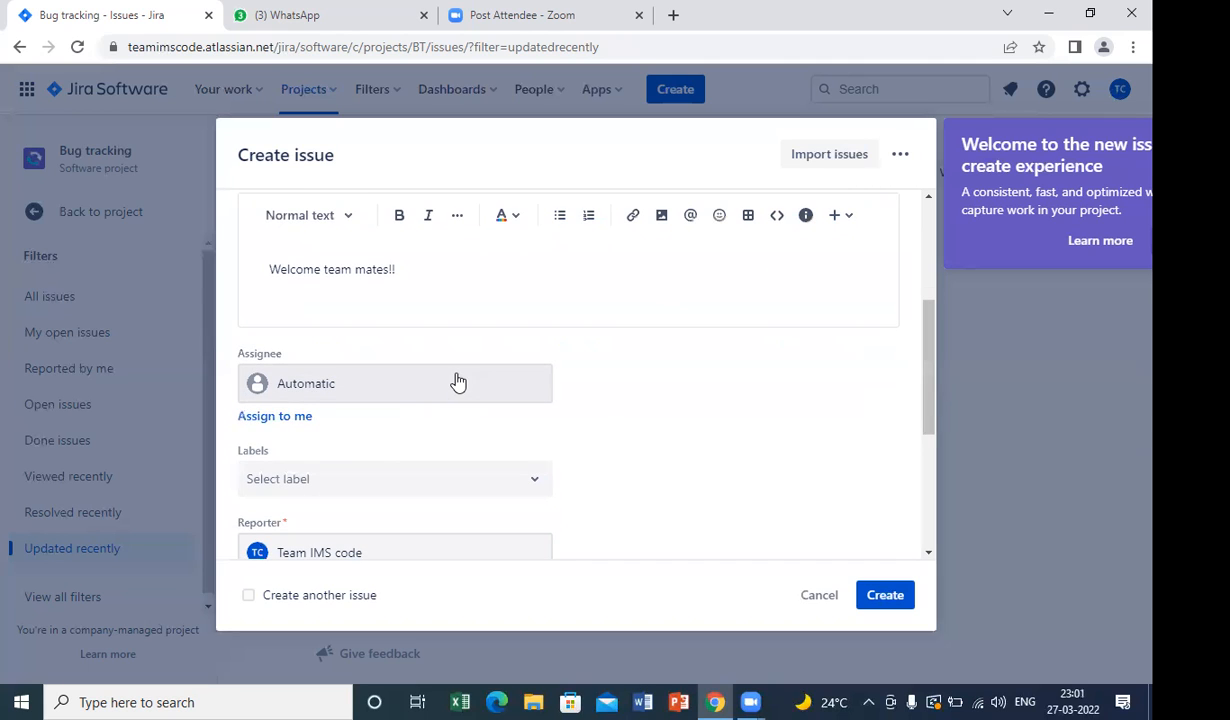
left_click(457, 381)
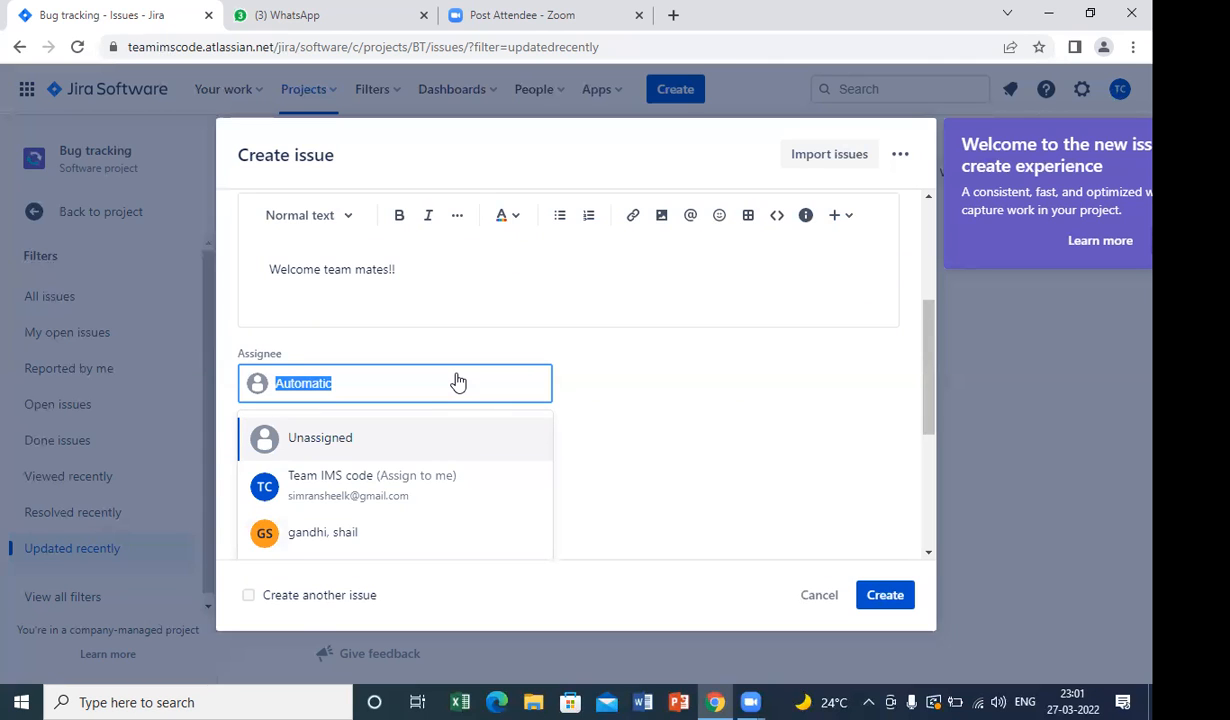
left_click(327, 550)
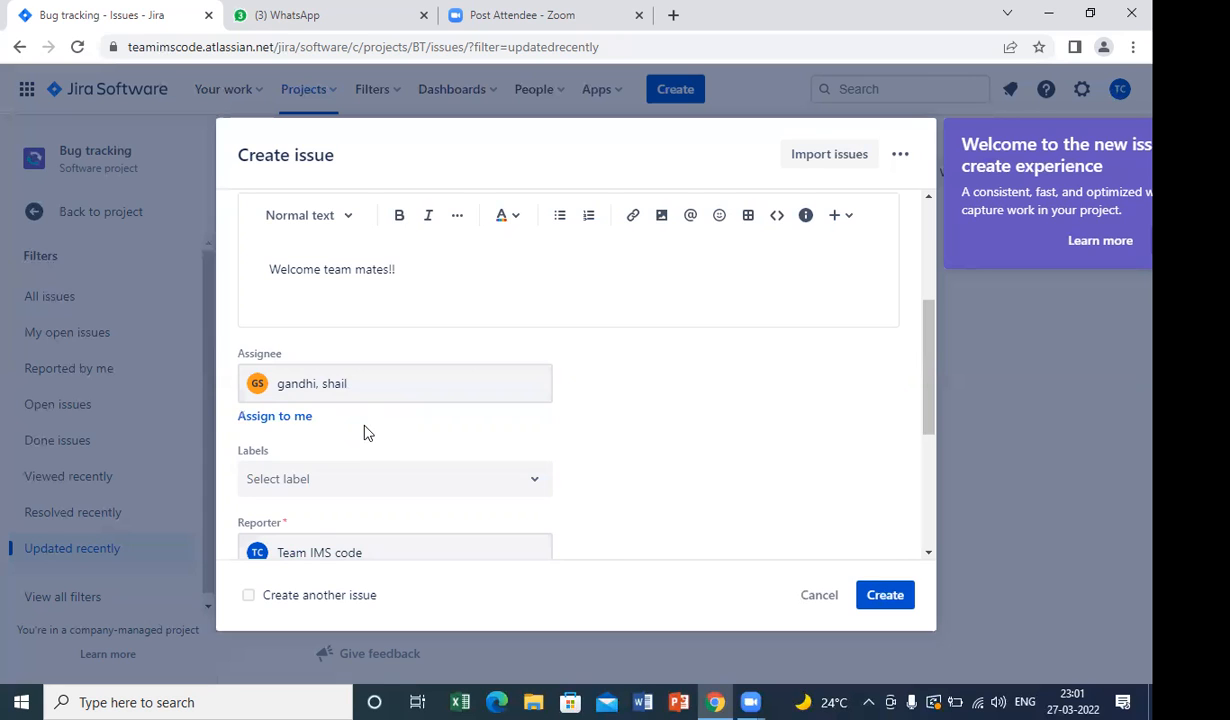
left_click_drag(930, 357, 763, 228)
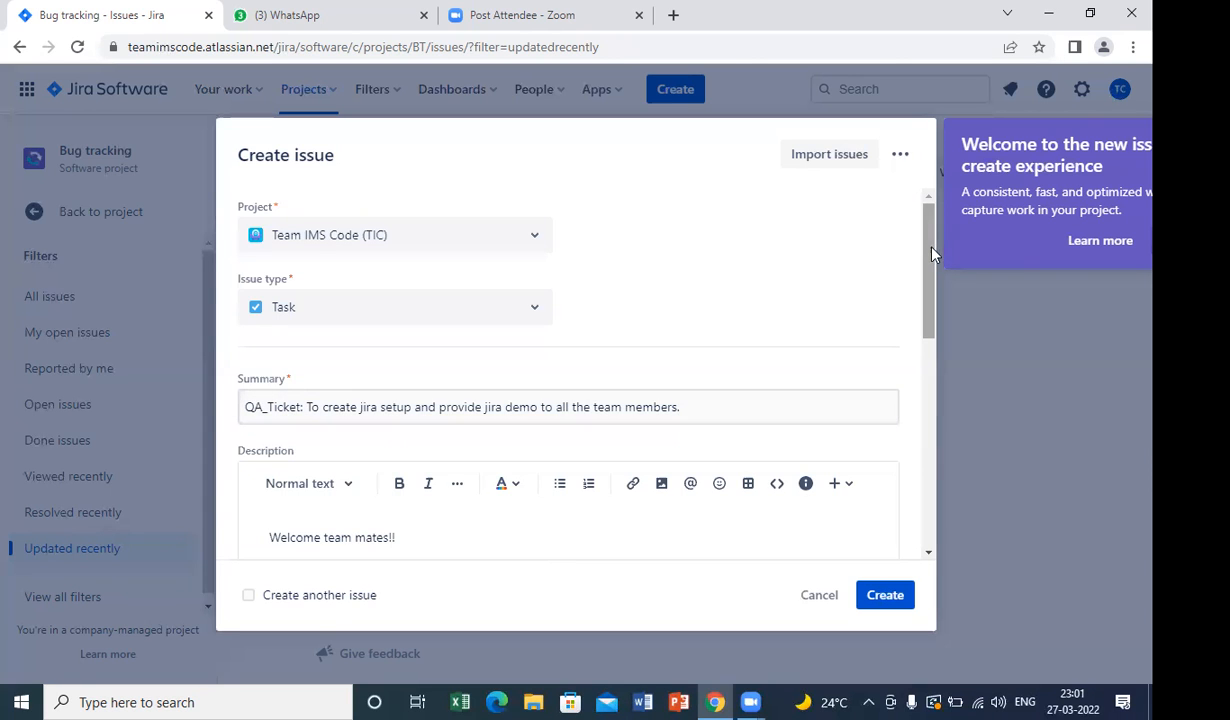
left_click_drag(928, 257, 921, 430)
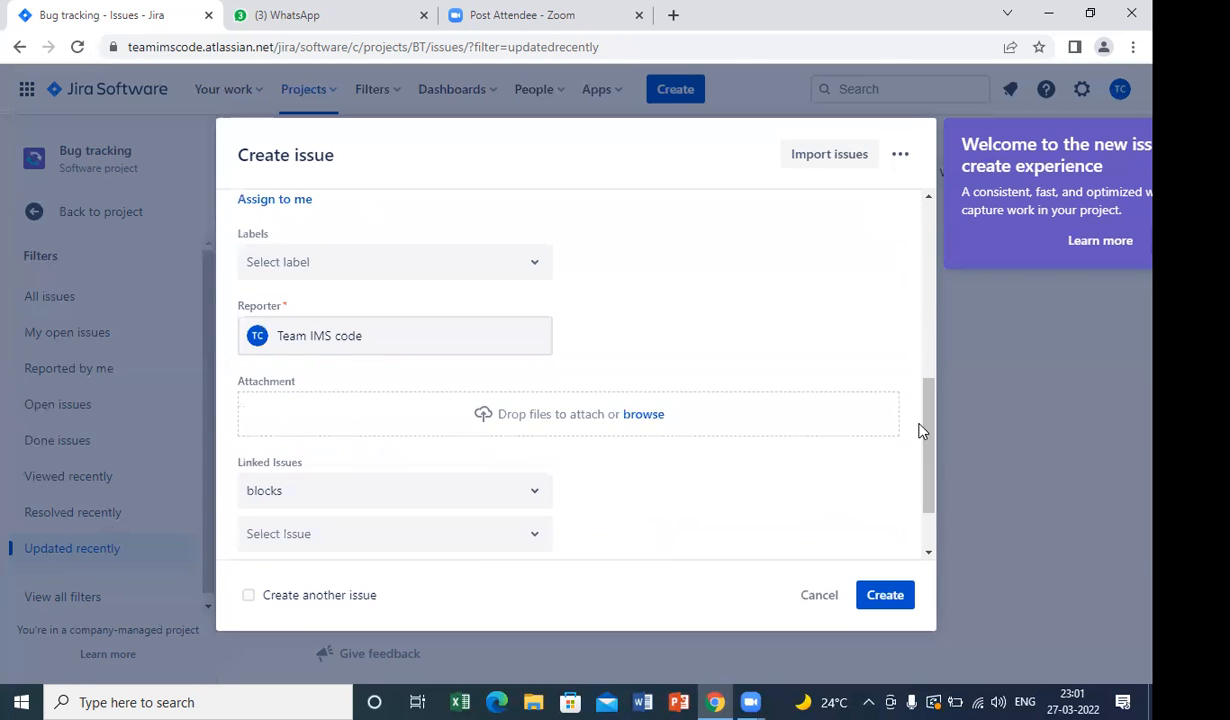
left_click(645, 426)
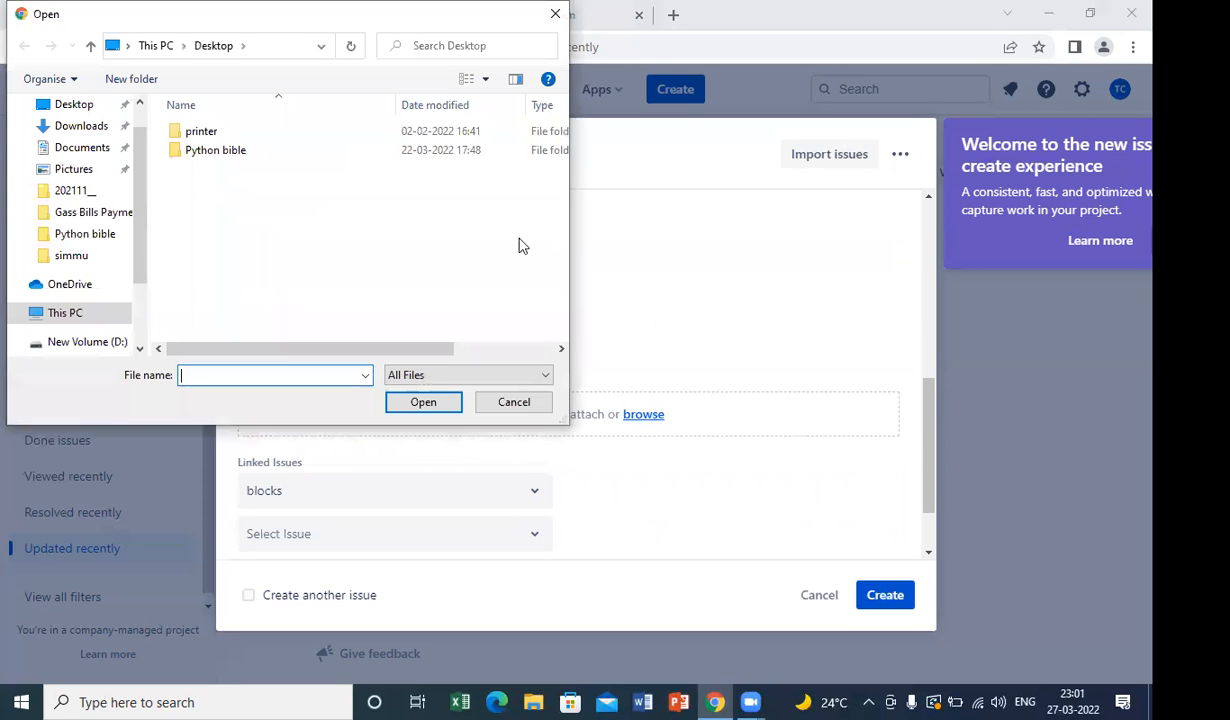
left_click(515, 403)
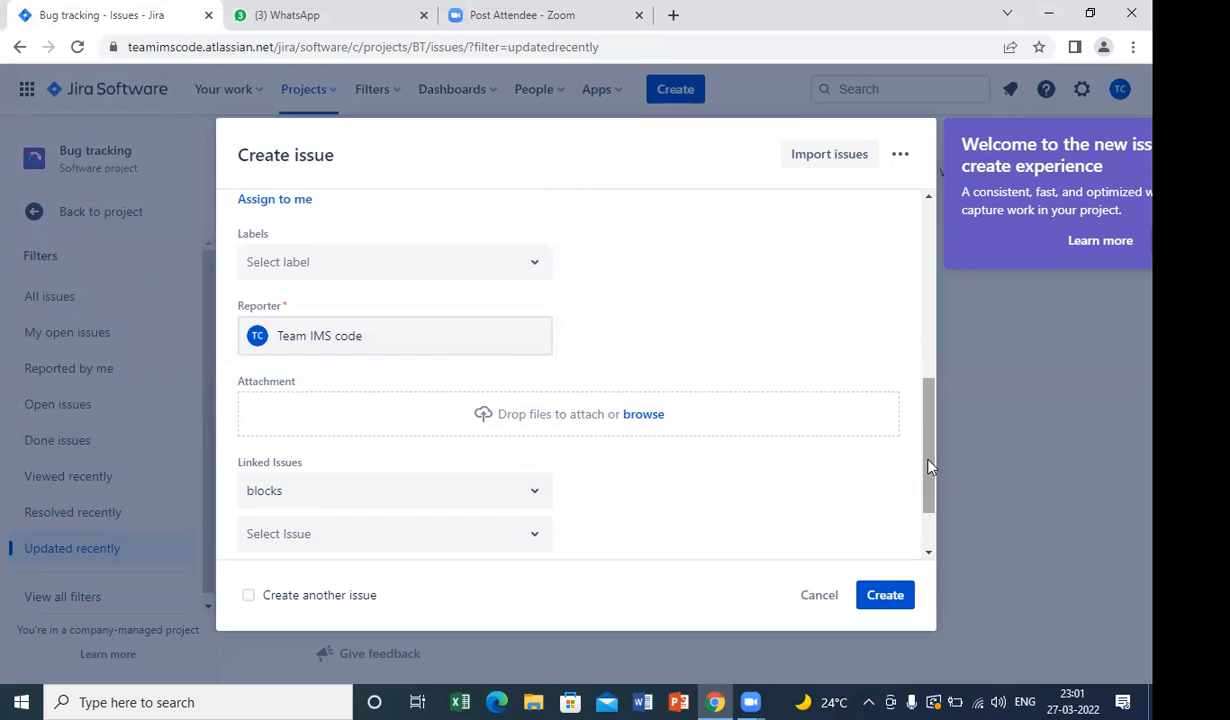
Step: Assign the new task to your own account, Team IMS code, and check which labels are available for it
scroll(928, 450, "up", 2)
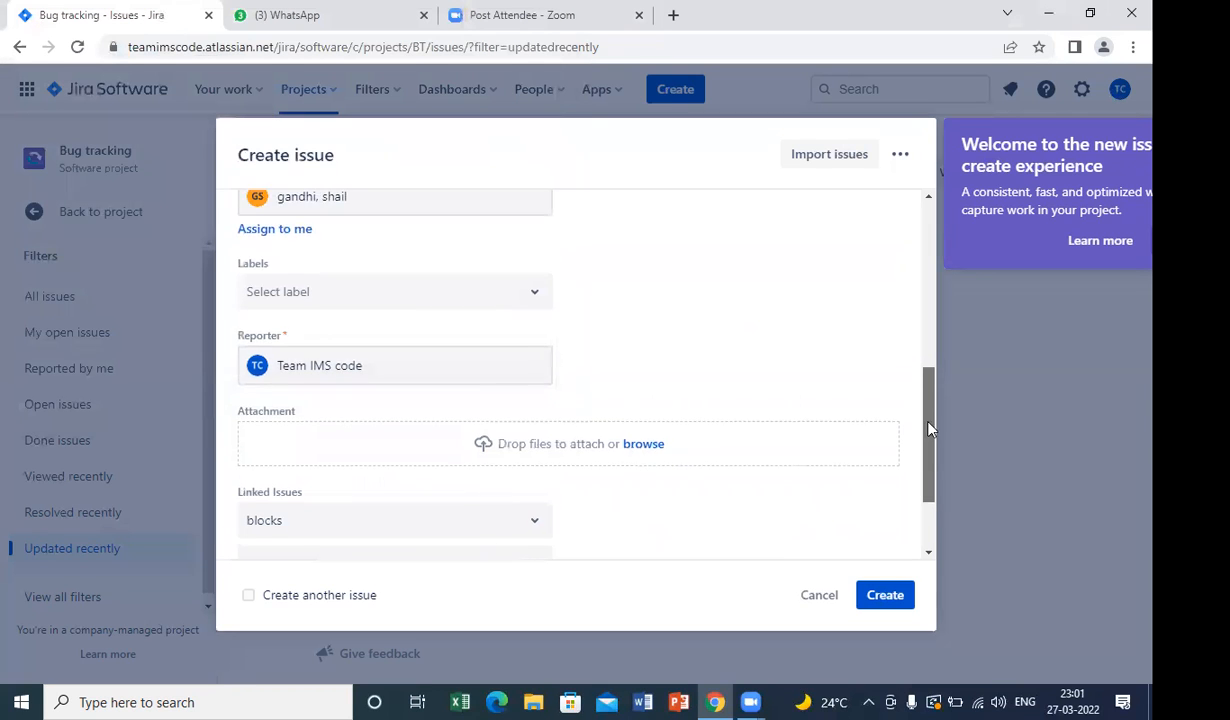
left_click(296, 354)
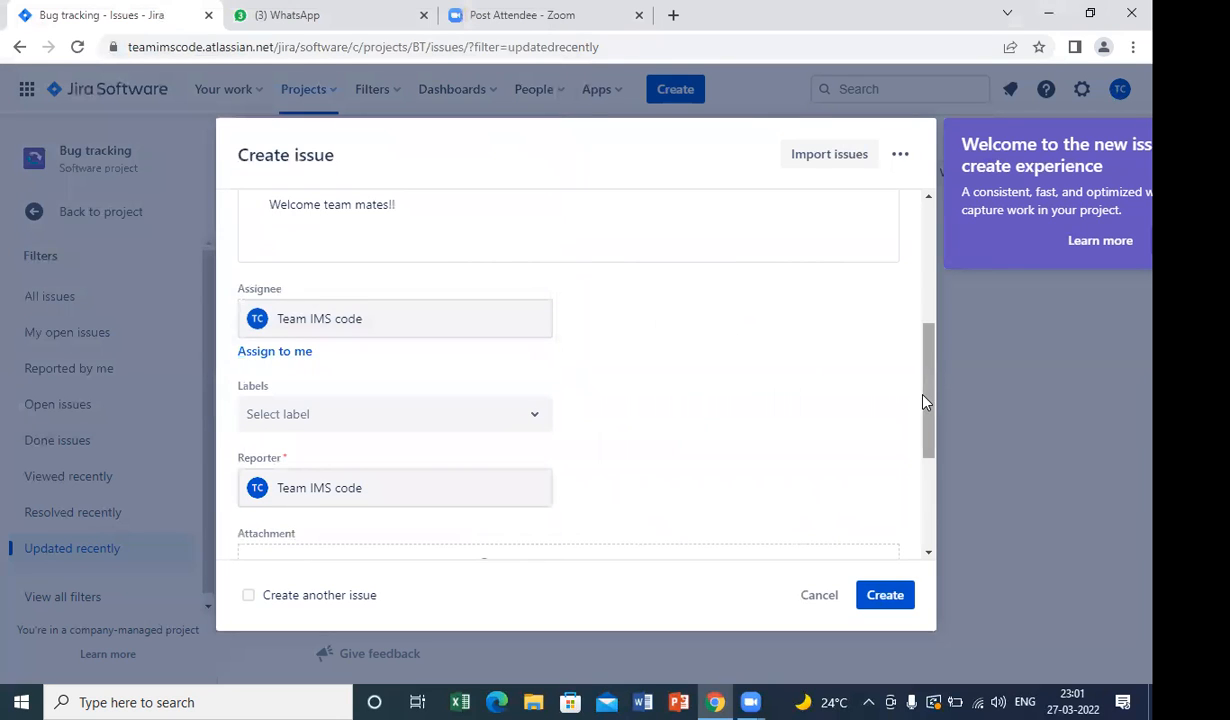
left_click_drag(928, 407, 924, 444)
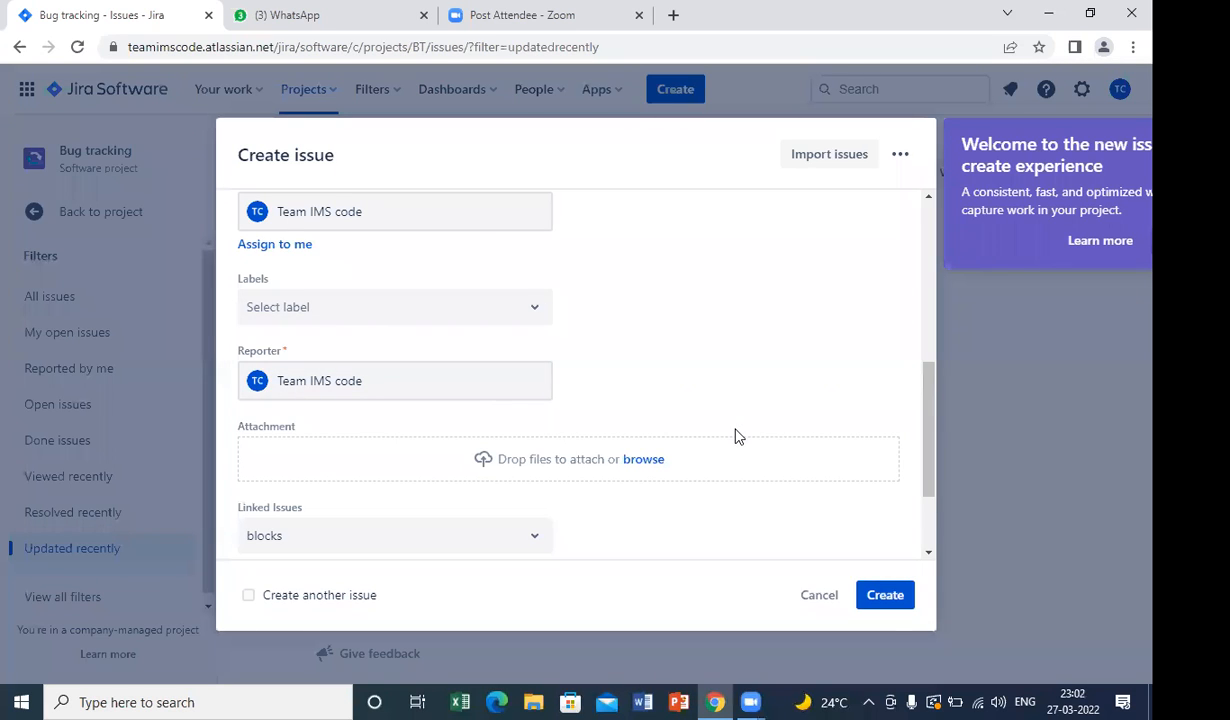
left_click(537, 320)
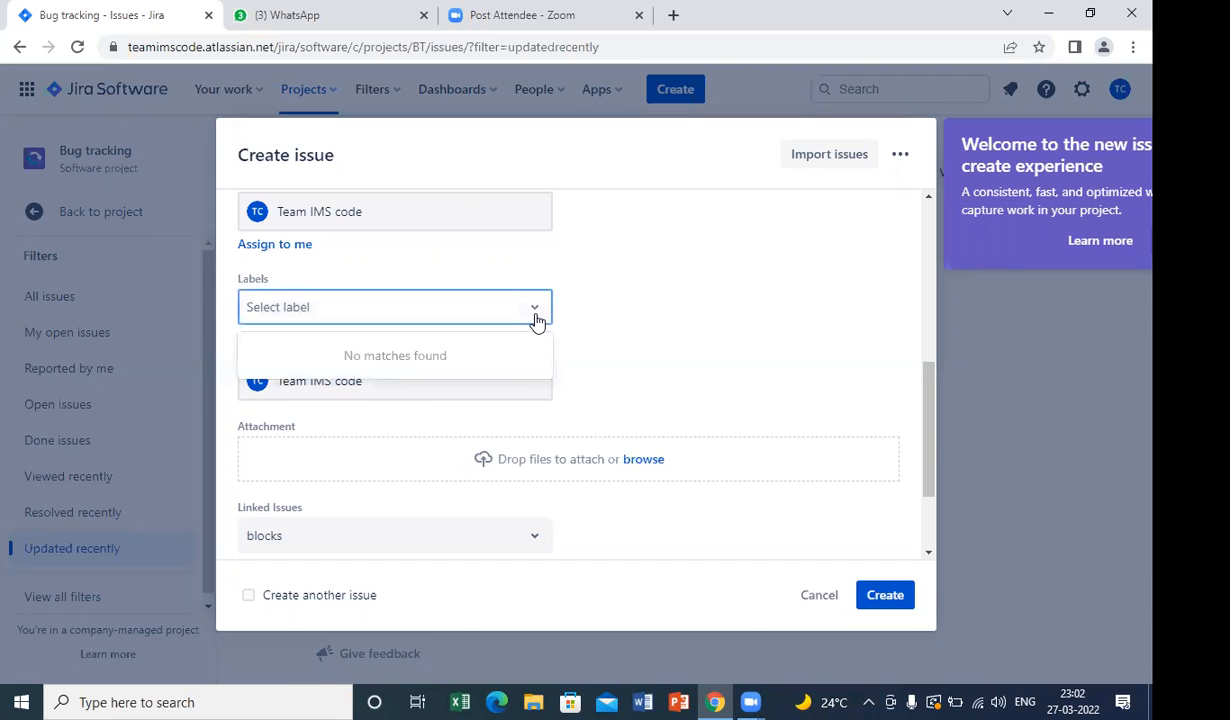
left_click(676, 309)
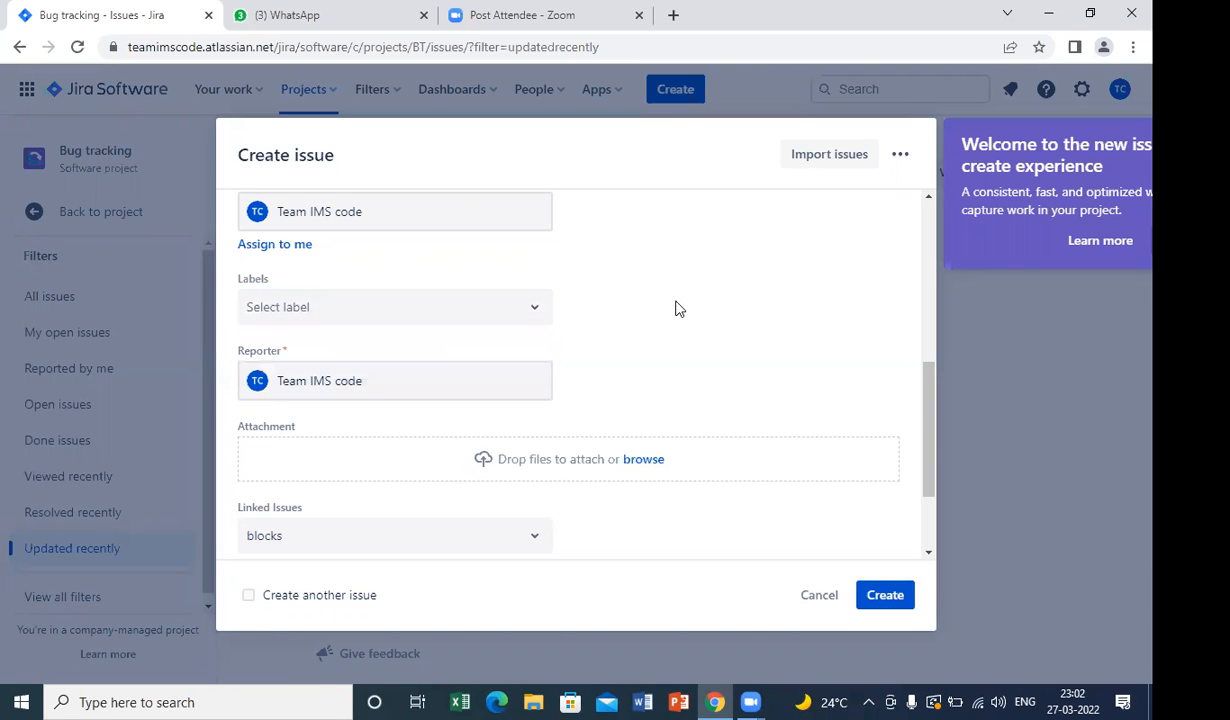
Step: Create the task without attachments, linked issues or a flag, and open the created issue
left_click_drag(927, 412, 927, 481)
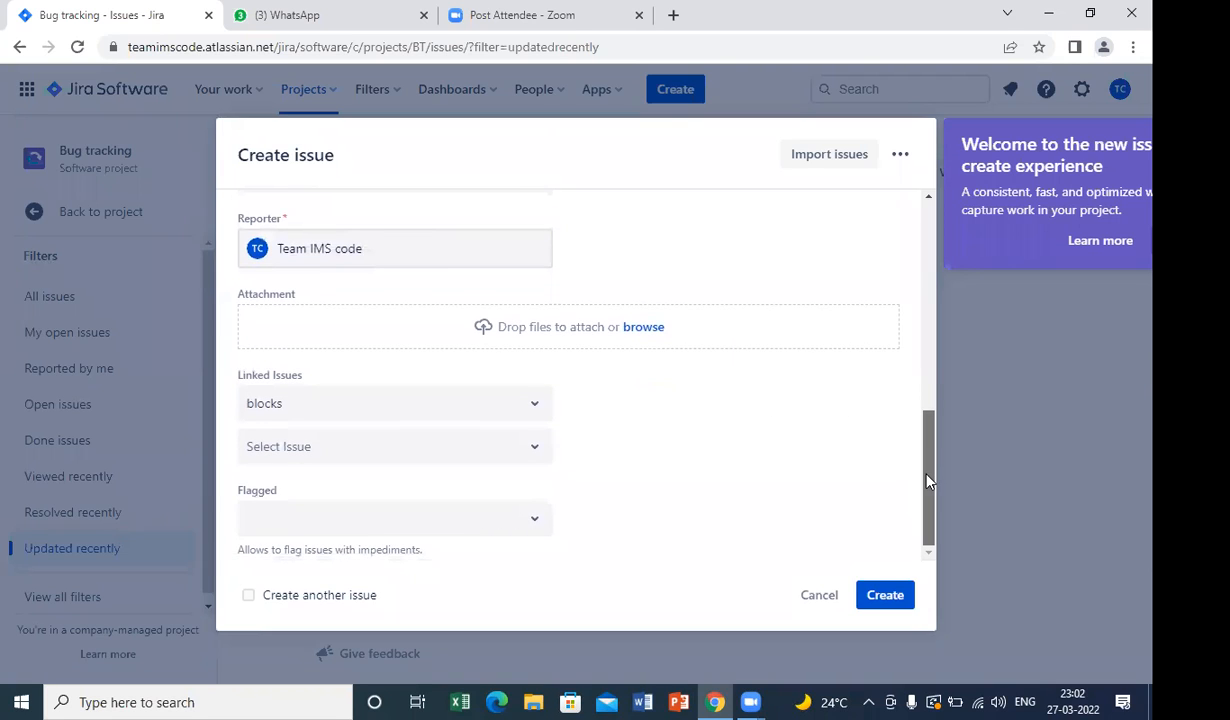
left_click(872, 598)
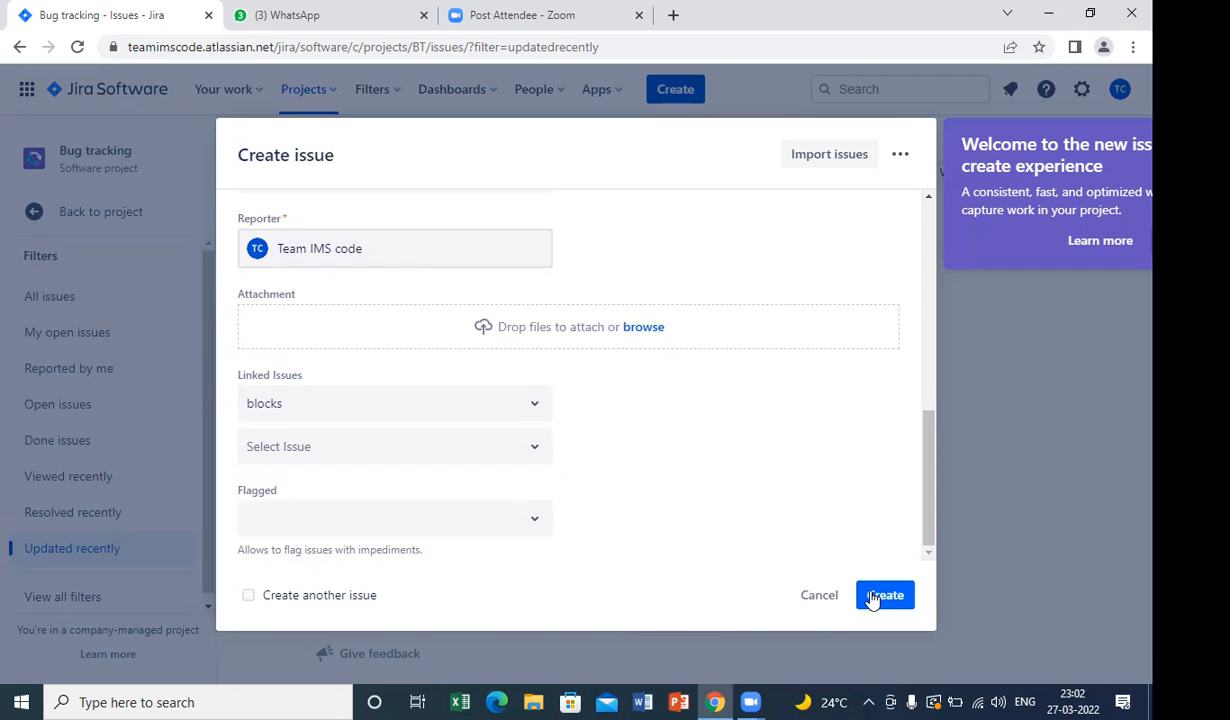
left_click(873, 599)
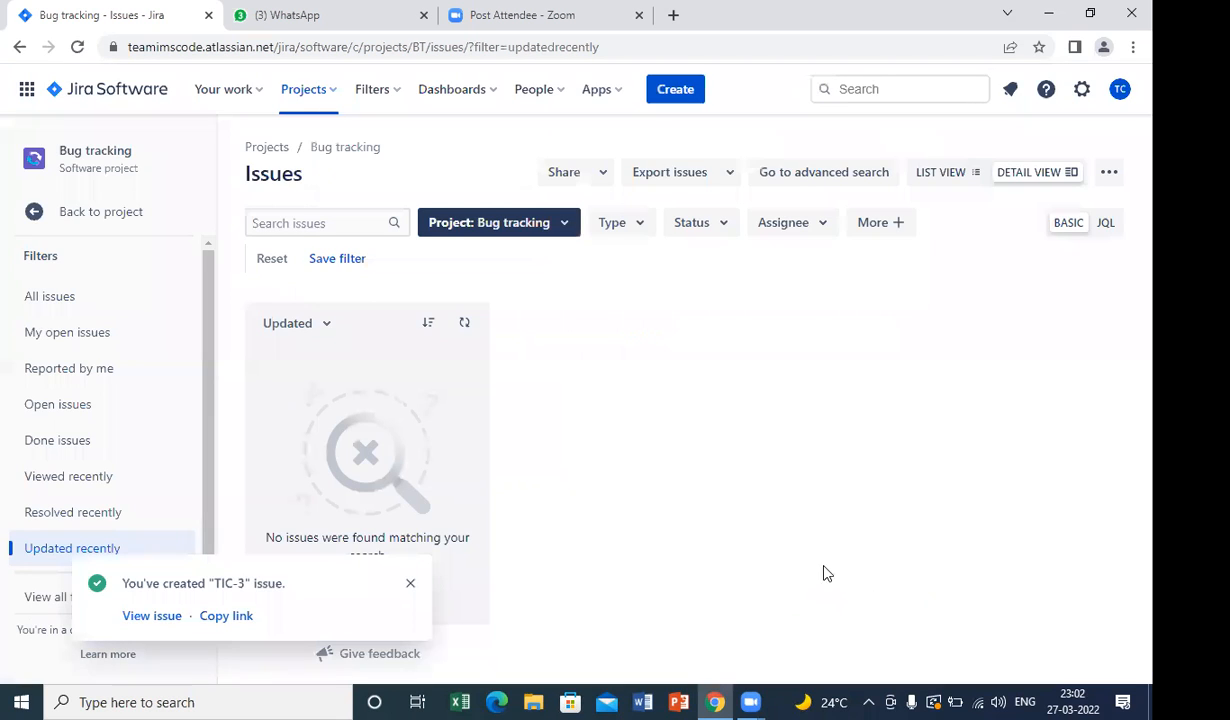
left_click(152, 616)
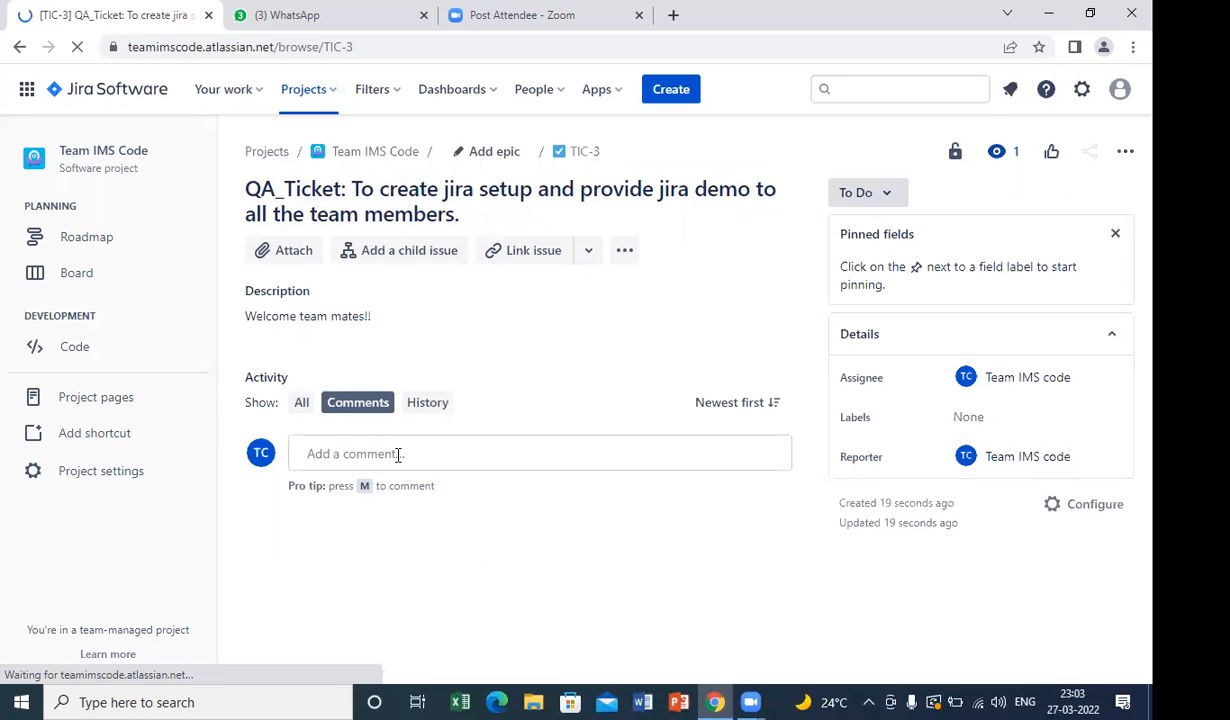
Step: Post a comment on the issue that mentions the other team member and asks "What do you mean by ......?"
left_click(398, 455)
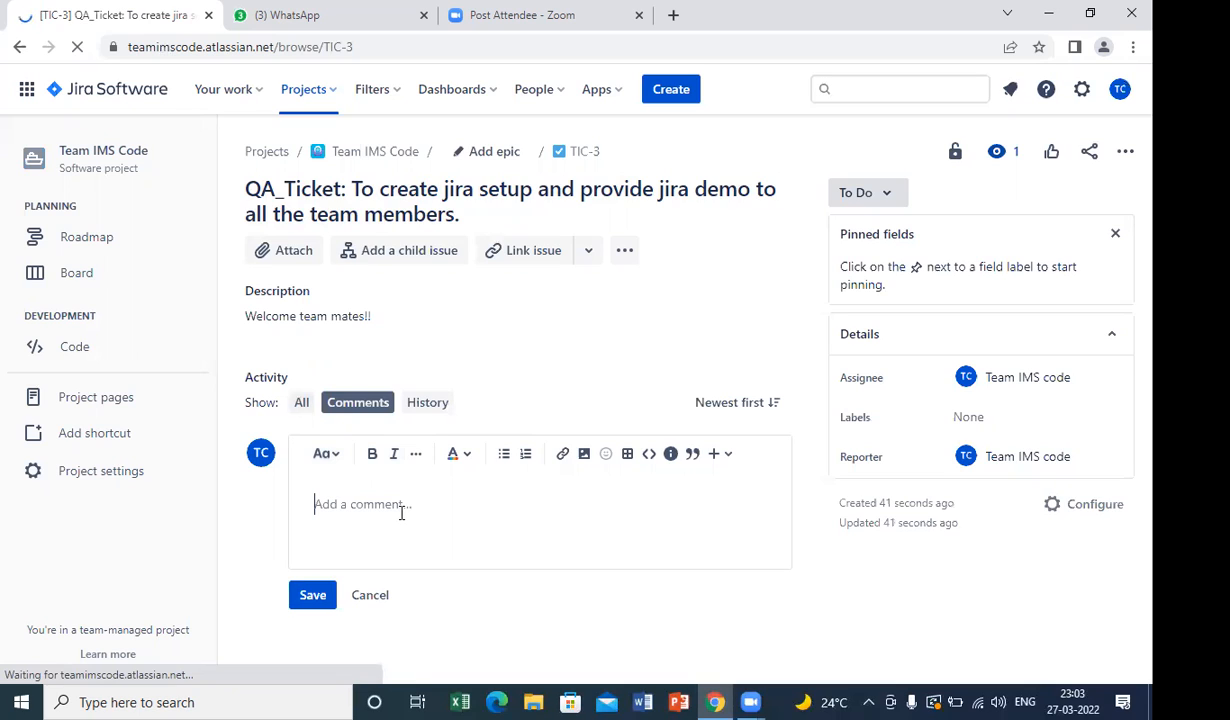
type("@")
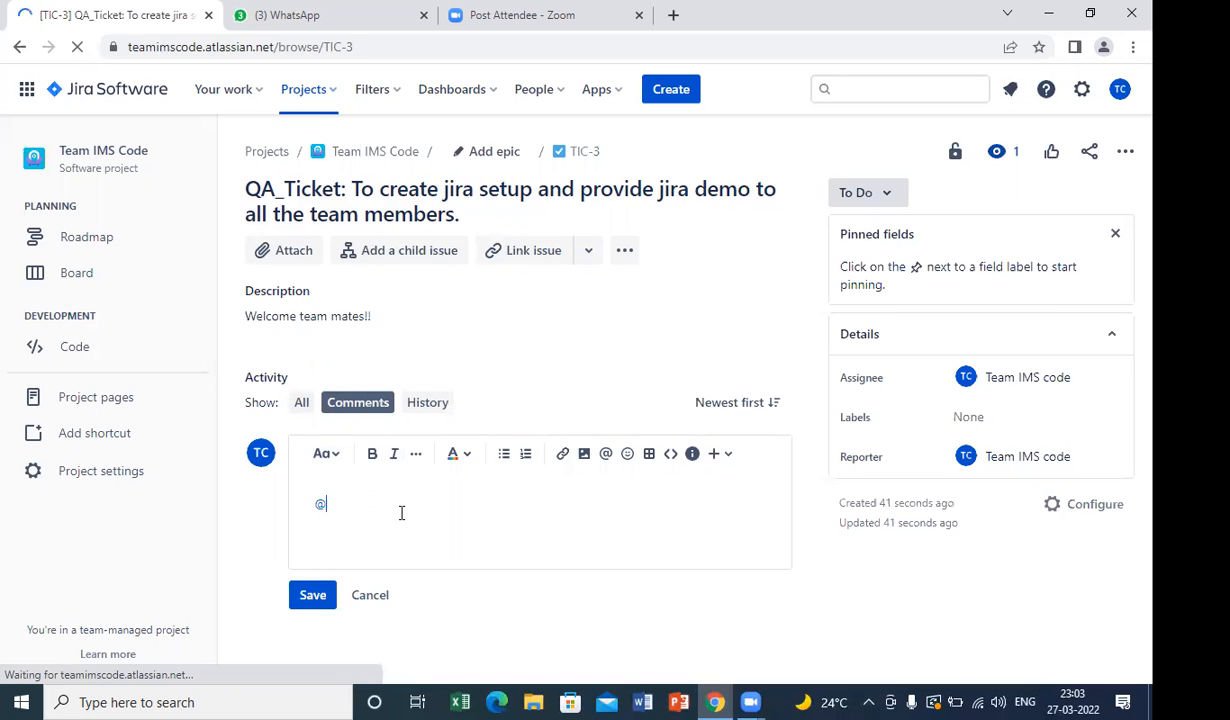
type("sha")
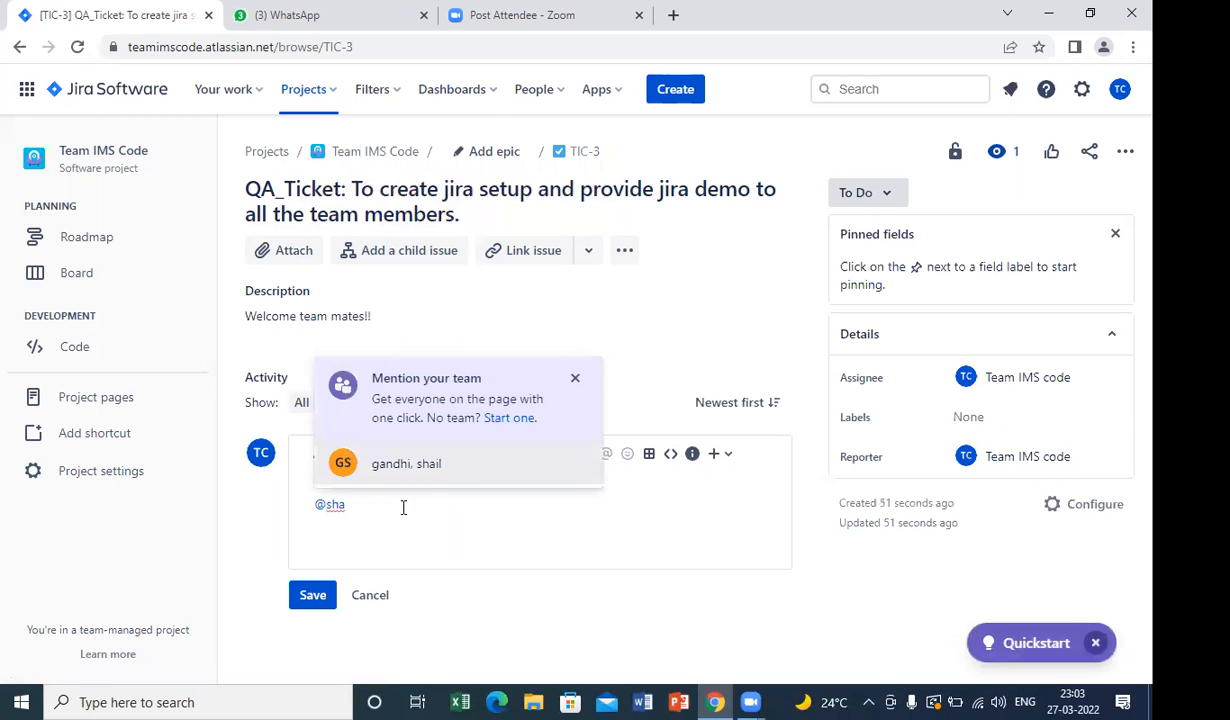
left_click(412, 478)
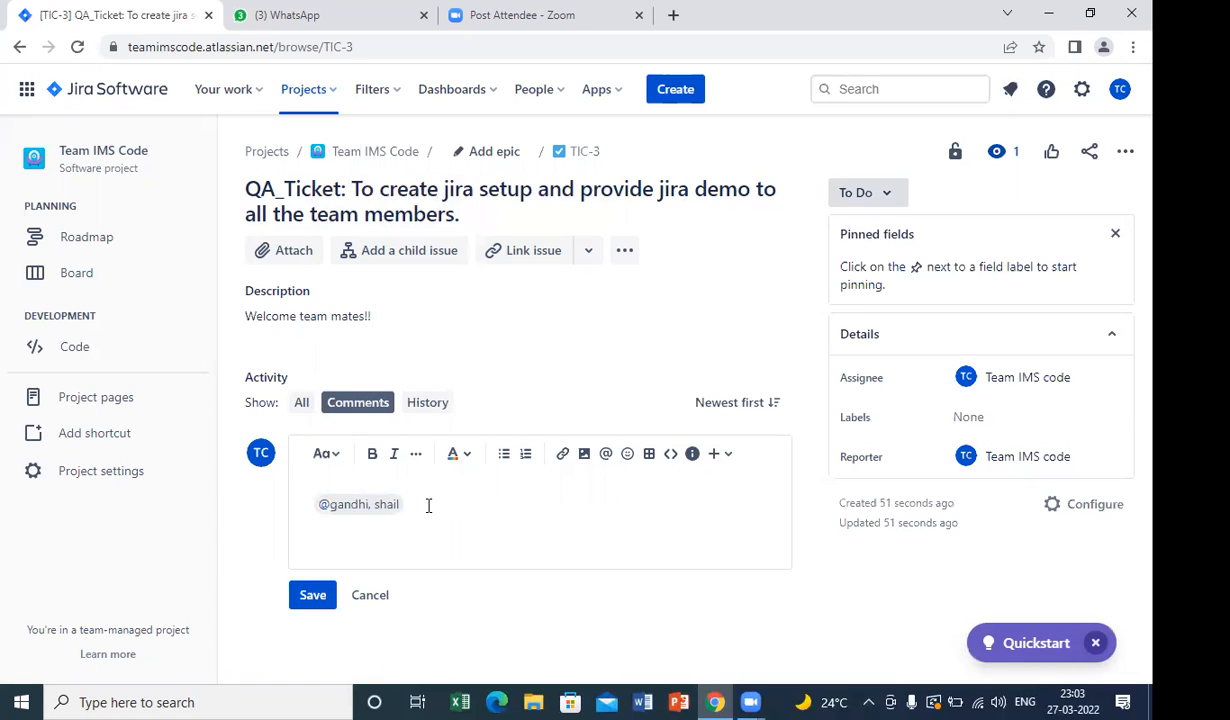
type("What do you mean by ......")
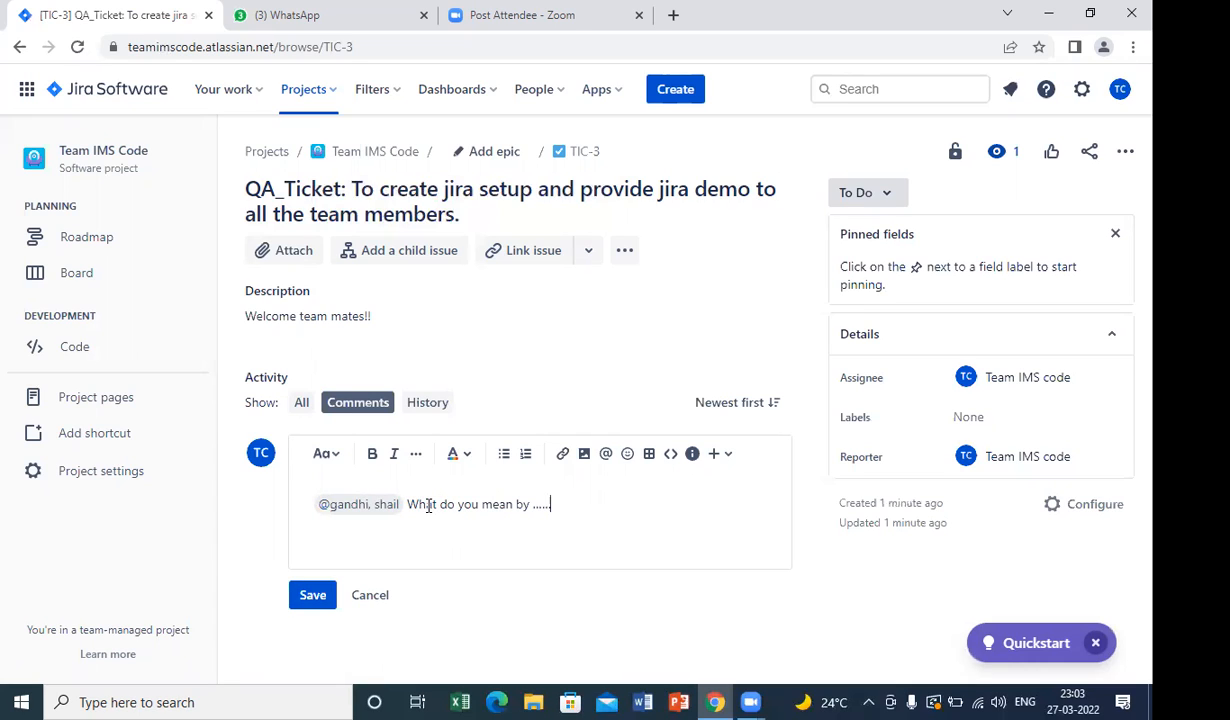
type("?")
left_click(307, 596)
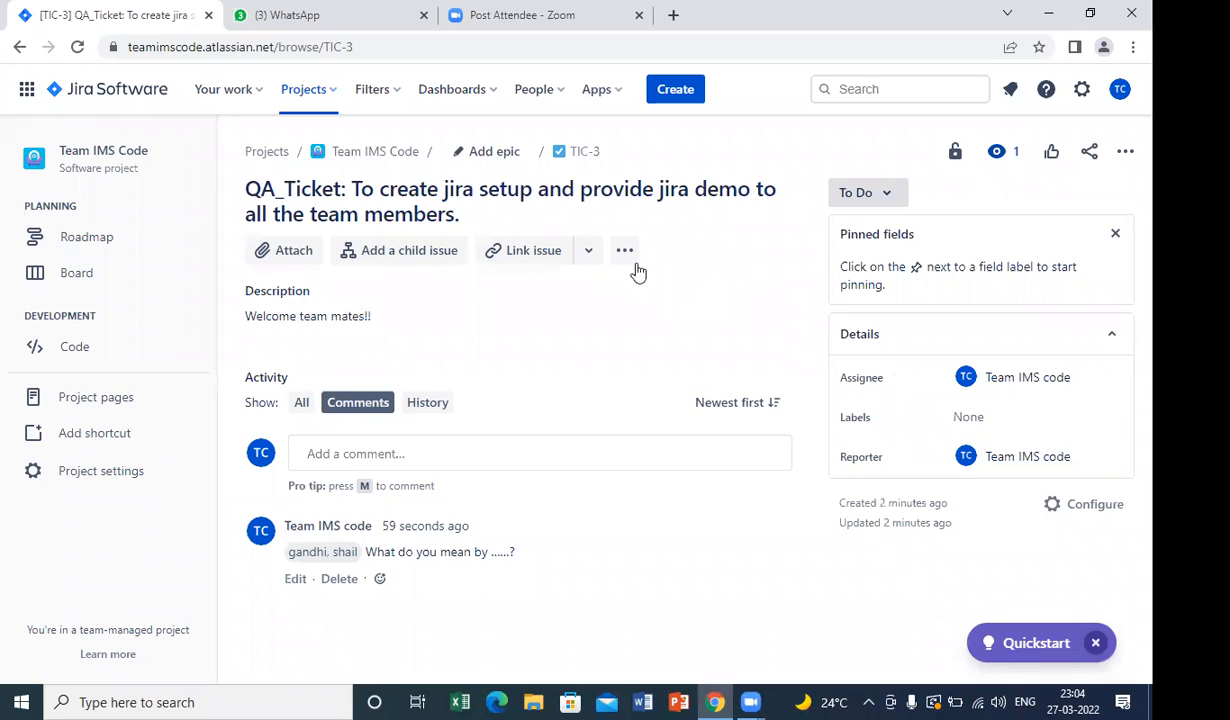
left_click(630, 263)
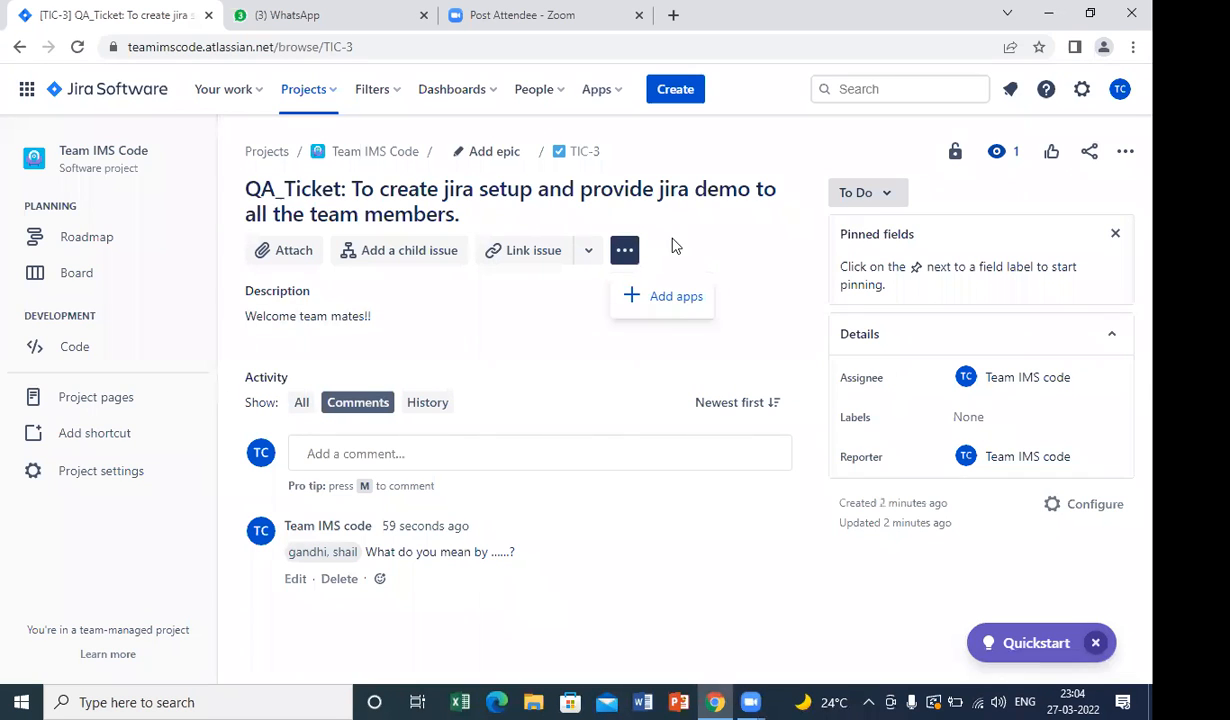
left_click(672, 245)
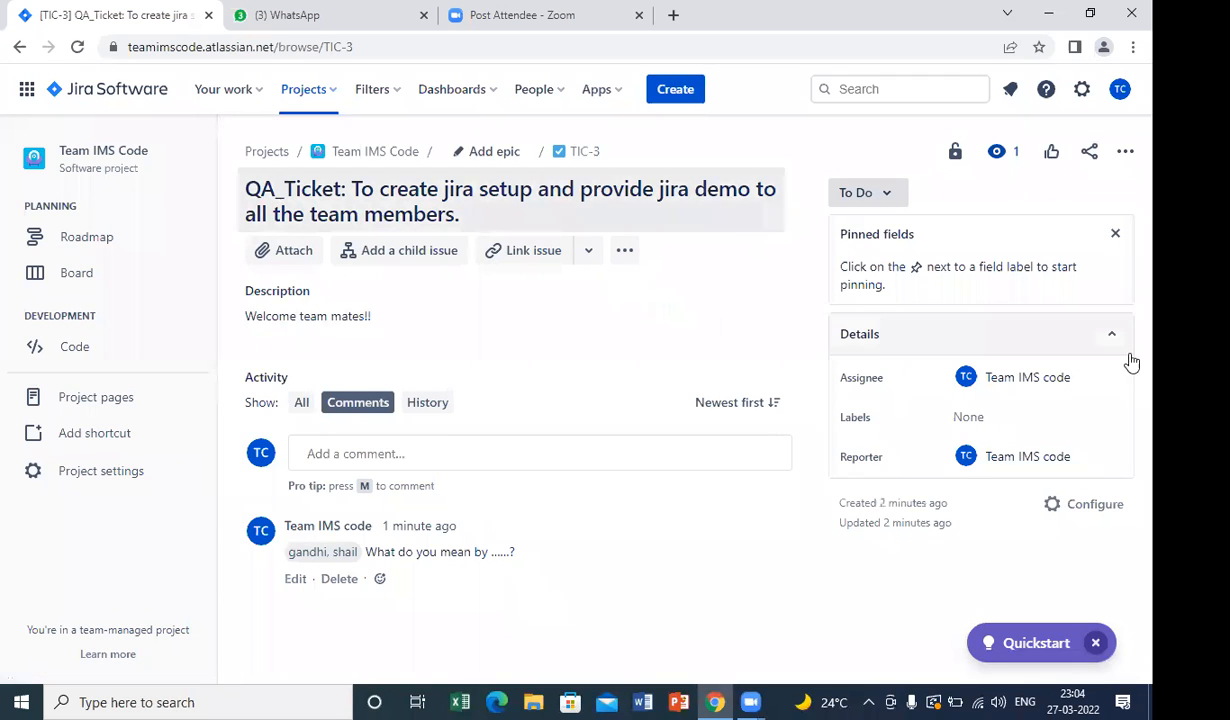
left_click(497, 161)
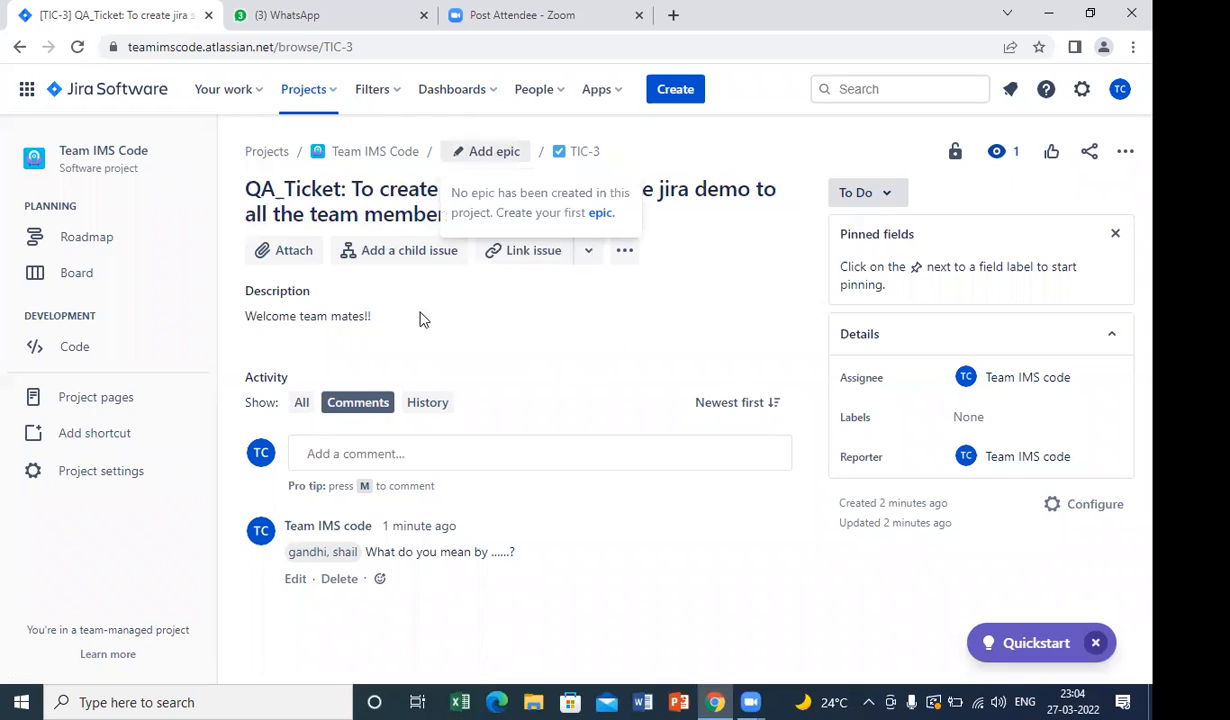
left_click(538, 351)
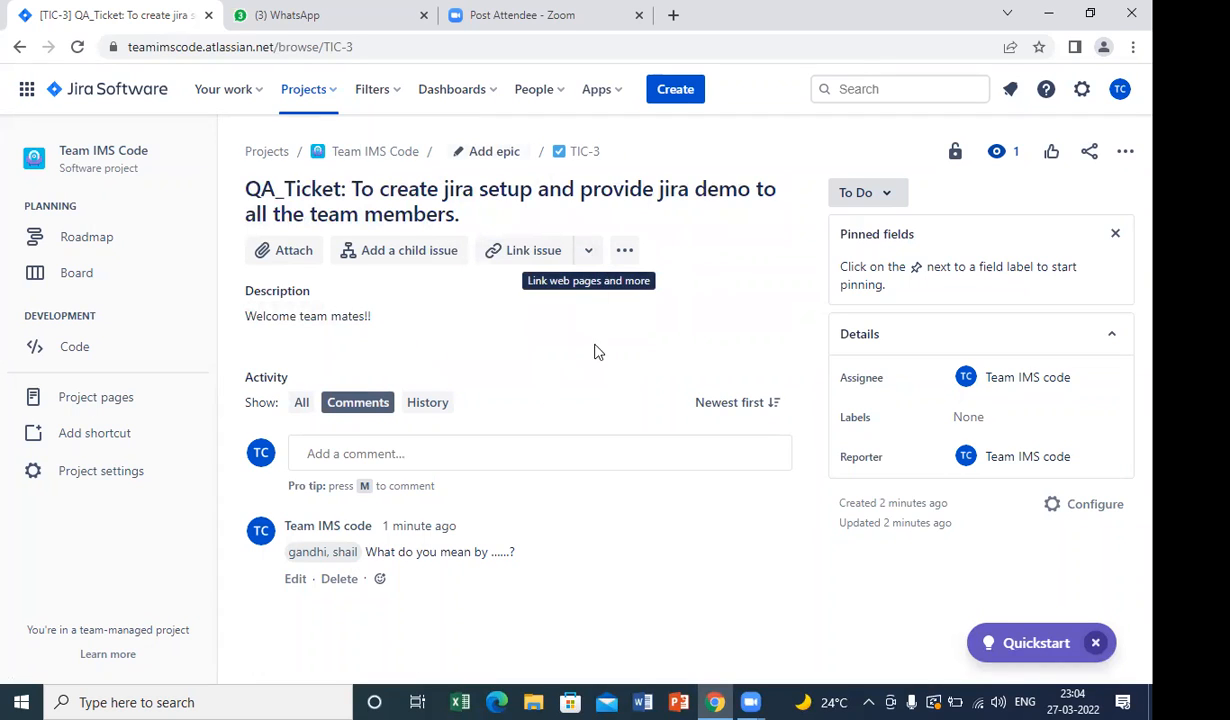
Step: Change the QA_Ticket issue's status to In Progress
left_click(891, 200)
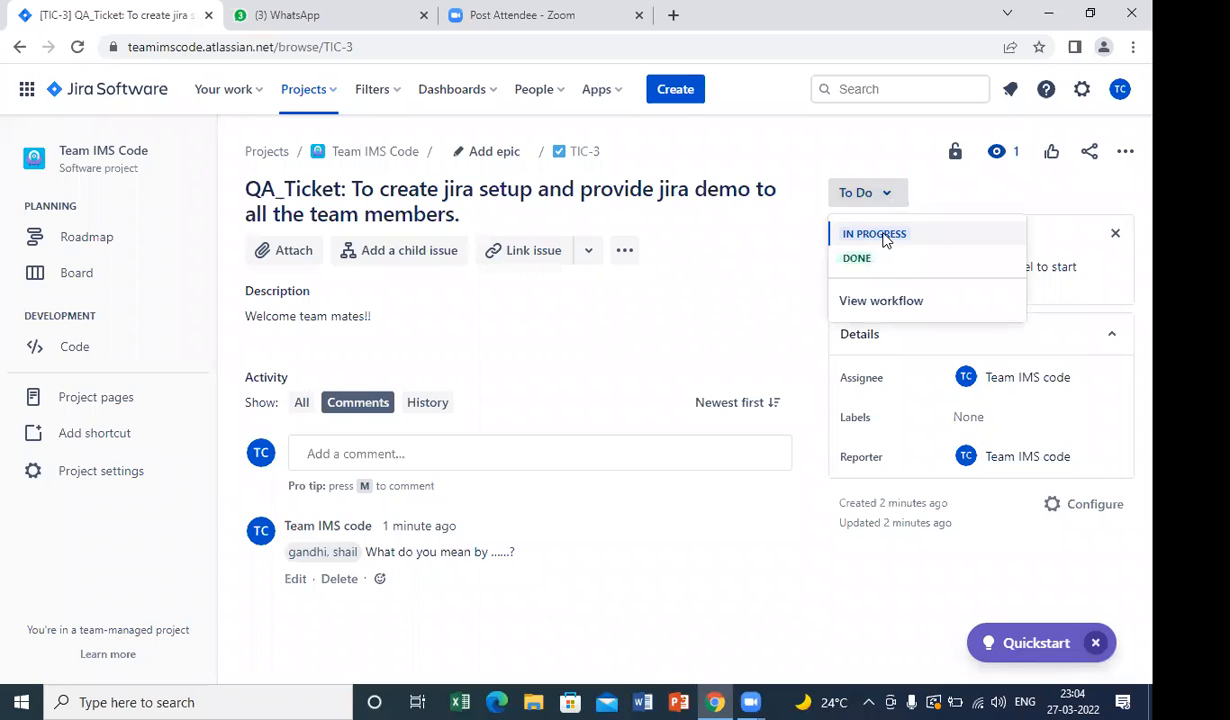
left_click(884, 236)
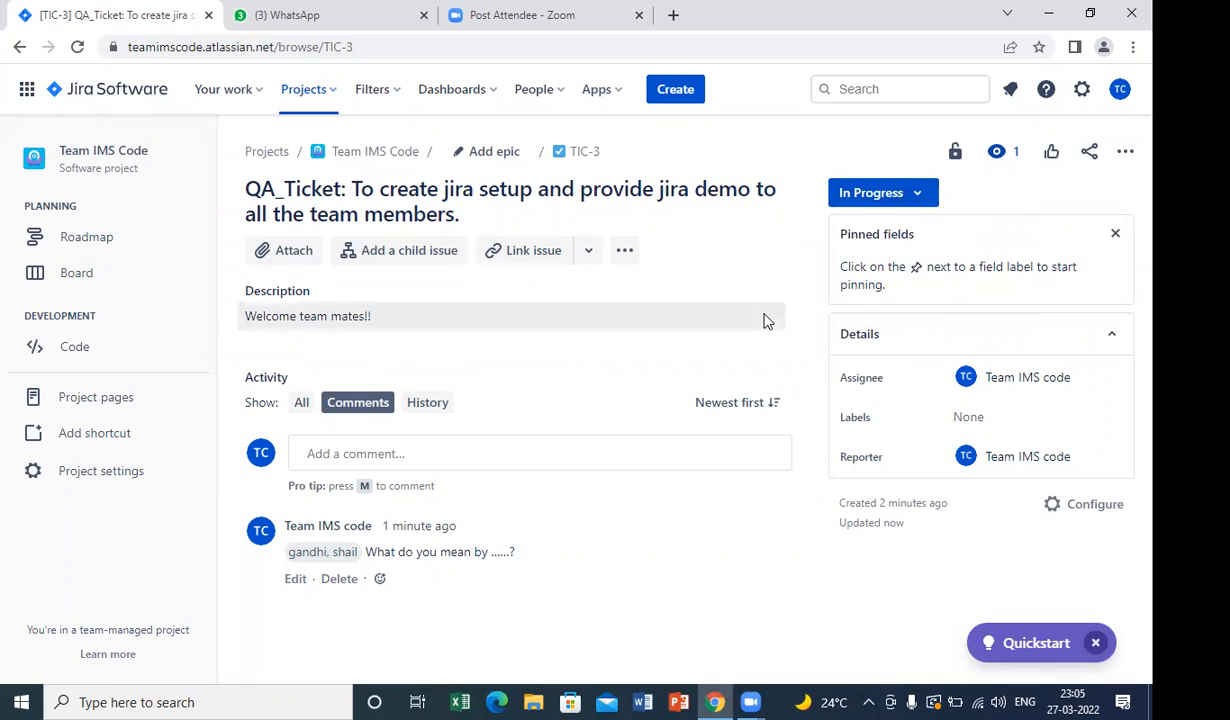
Step: Check which statuses the QA_Ticket issue can move to and whether viewing access to it can be restricted
left_click(921, 198)
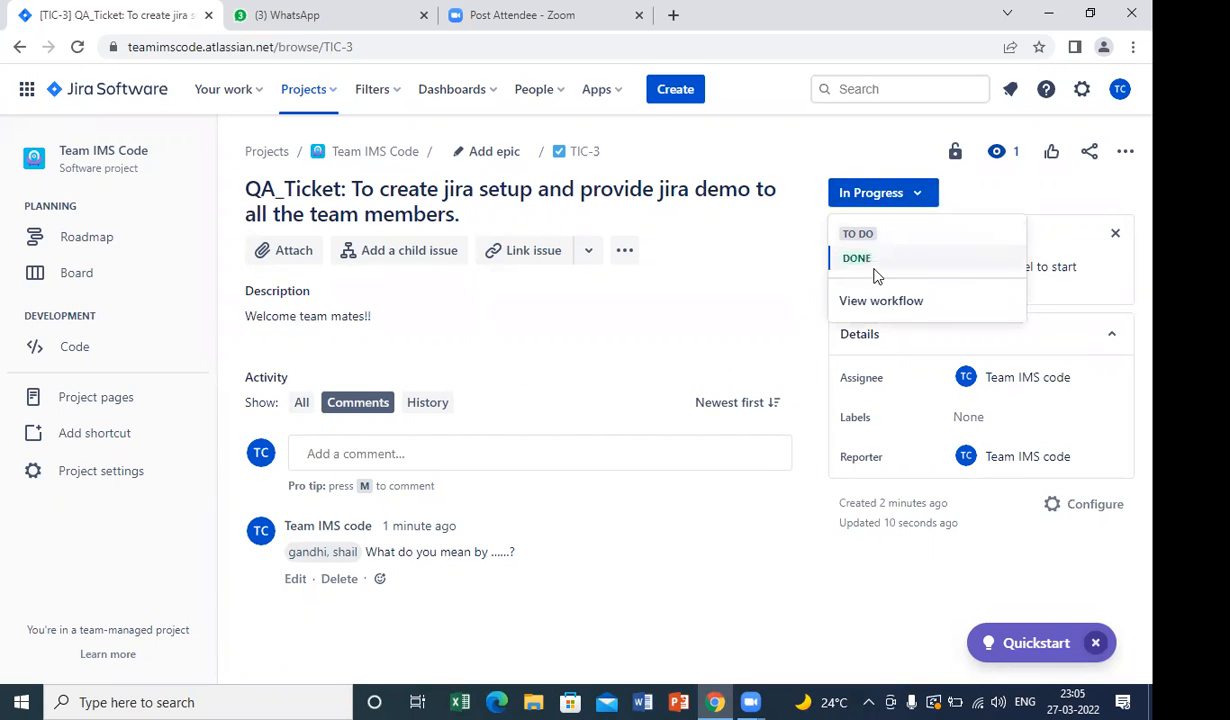
left_click(773, 349)
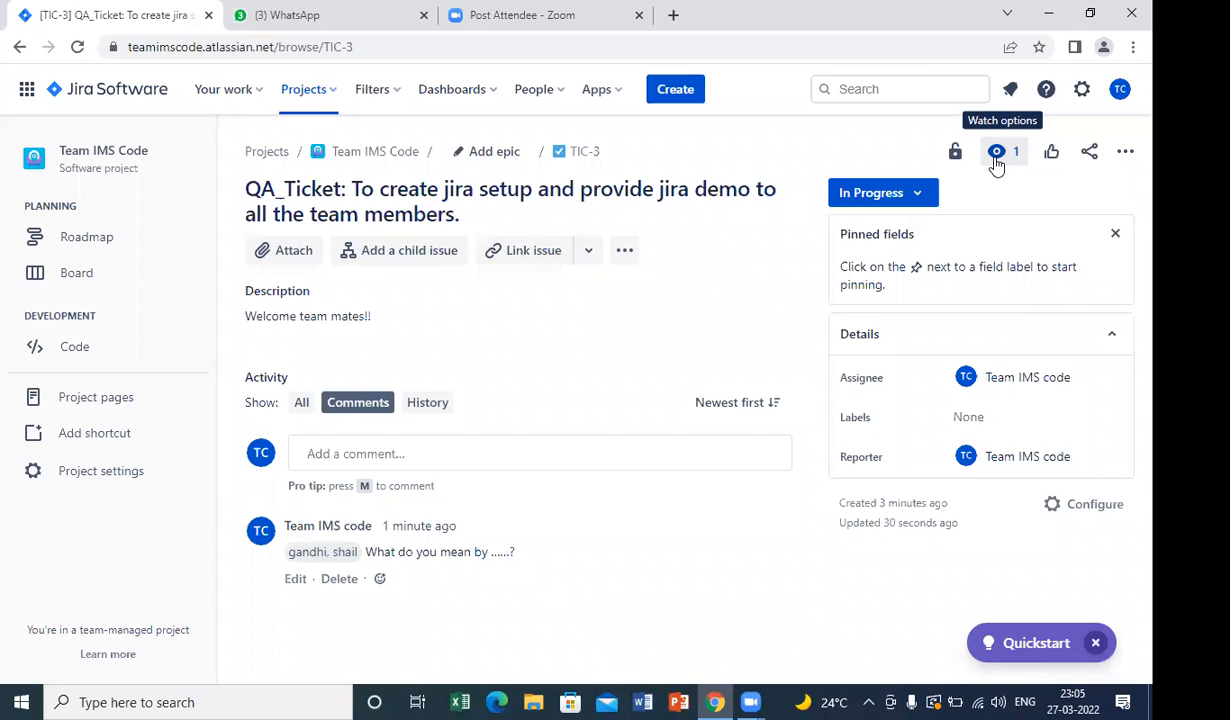
left_click(955, 153)
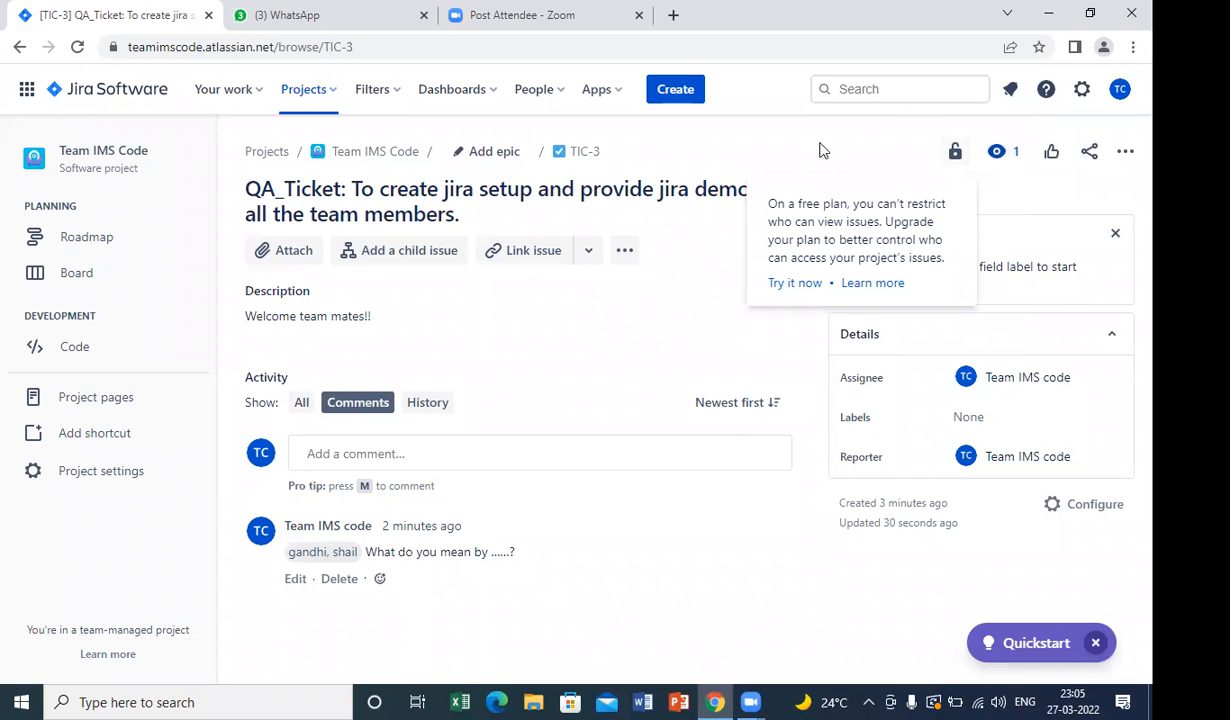
left_click(888, 131)
left_click(953, 151)
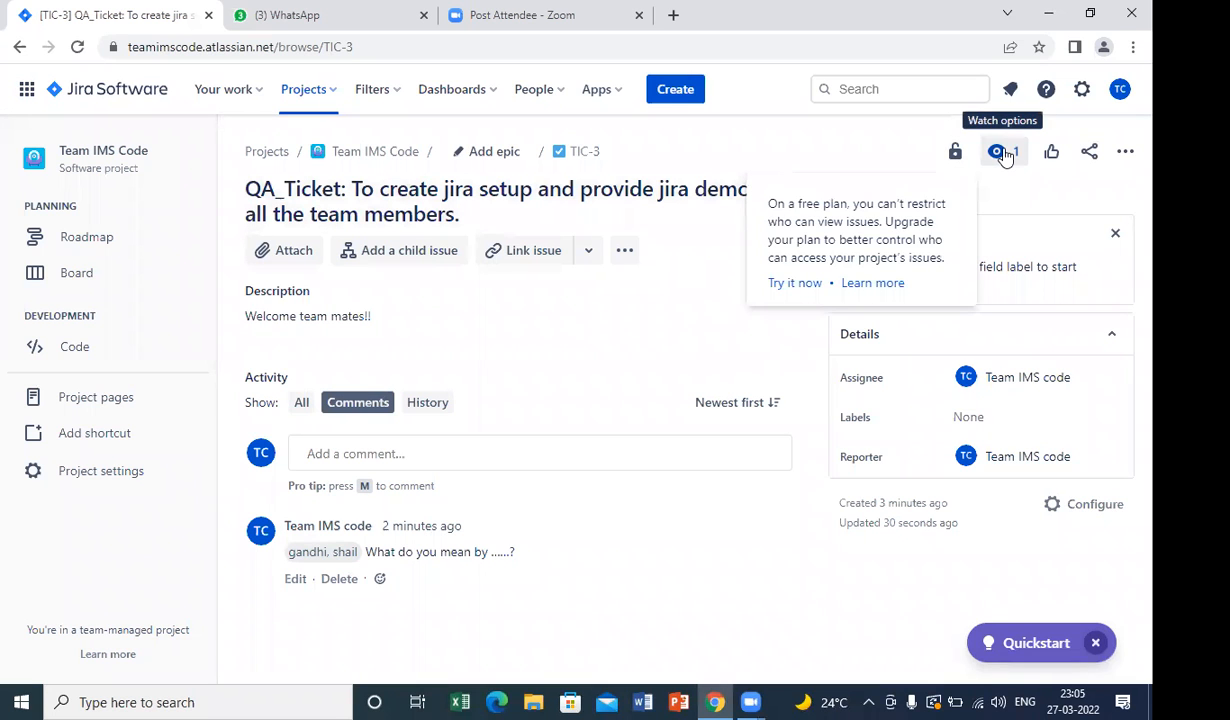
Step: Review who is watching the QA_Ticket issue and add the other team member as a watcher
left_click(1003, 153)
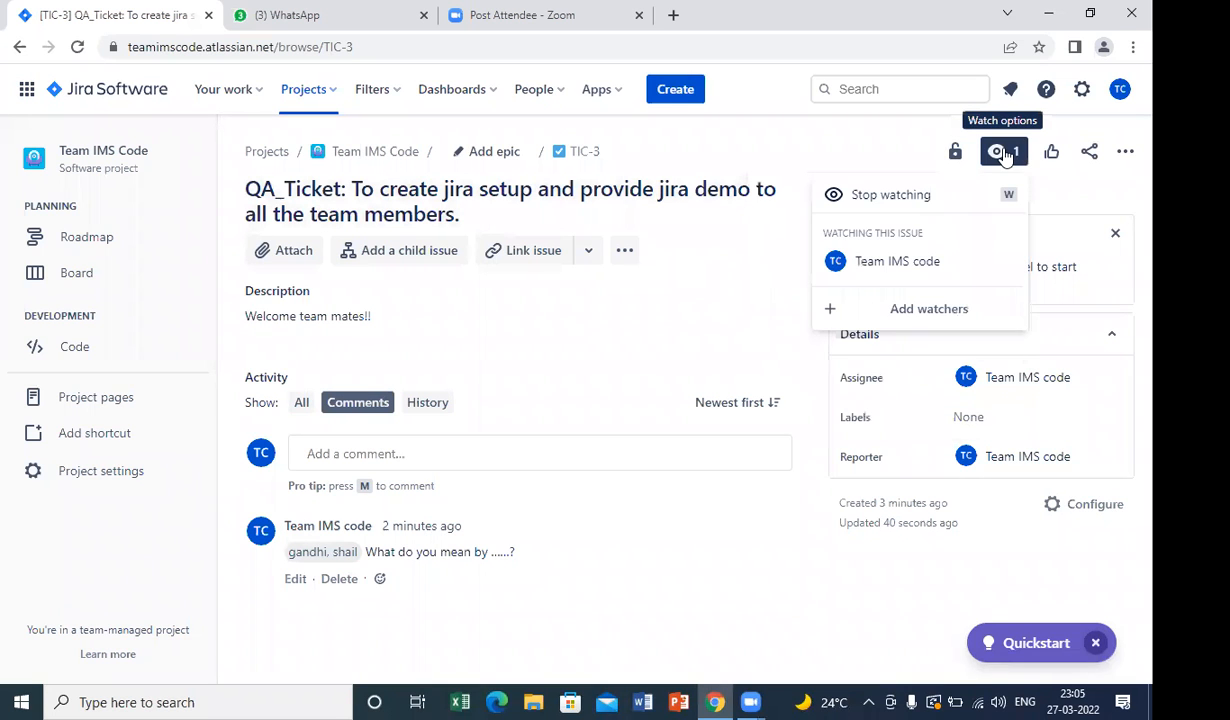
mouse_move(905, 268)
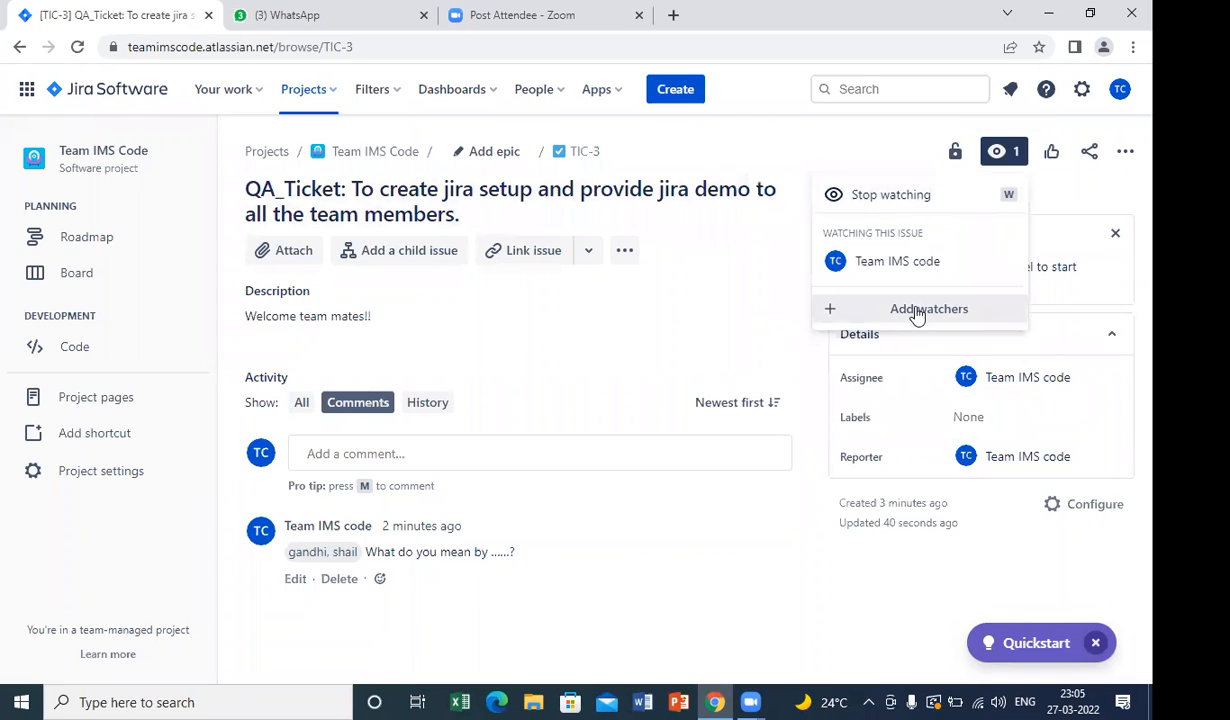
left_click(917, 312)
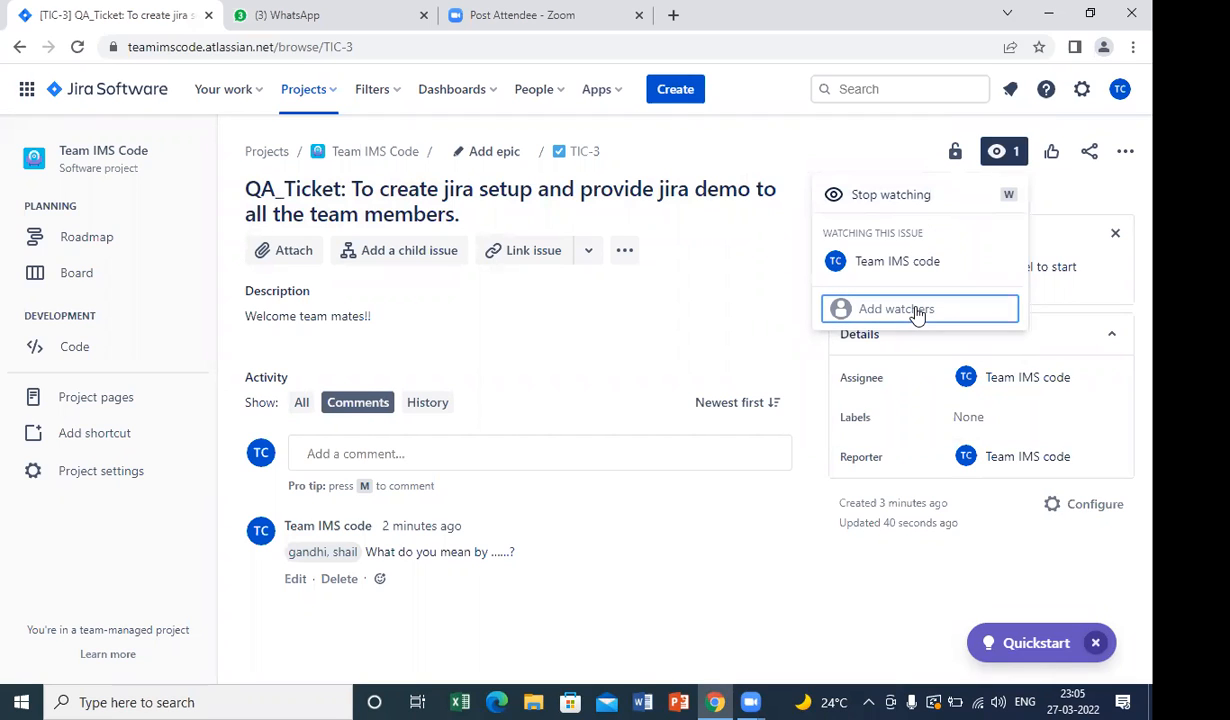
type("ga")
left_click(910, 358)
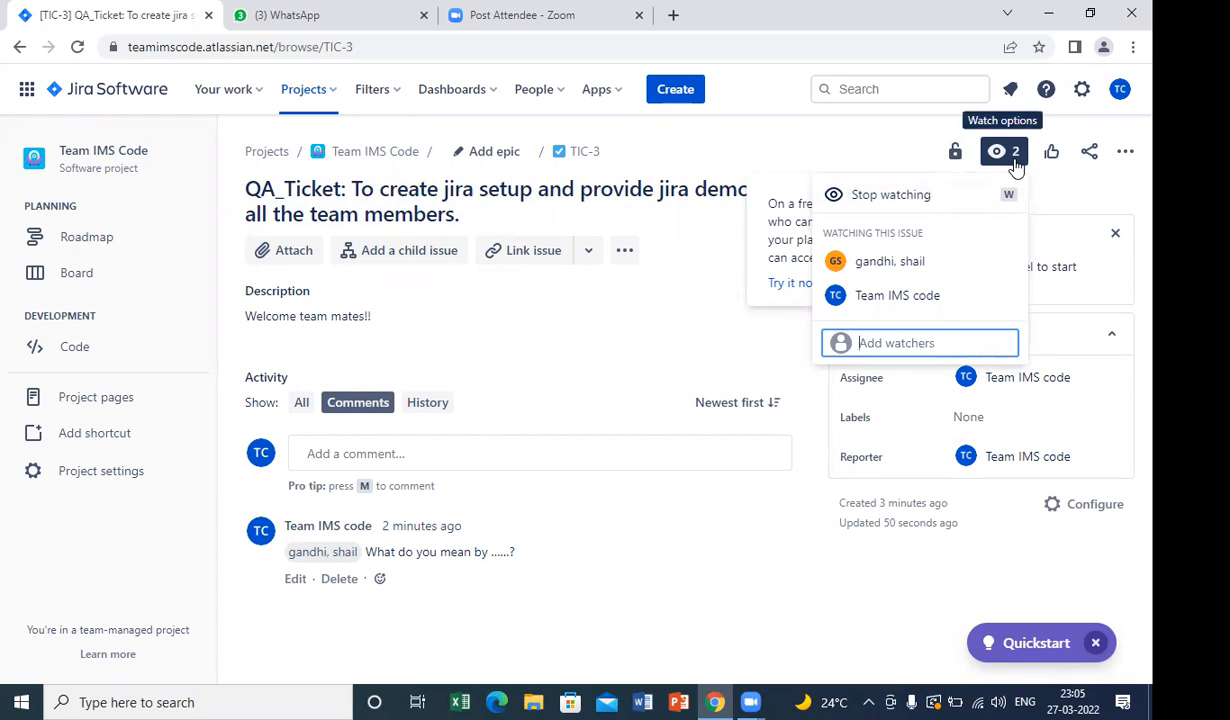
left_click(786, 208)
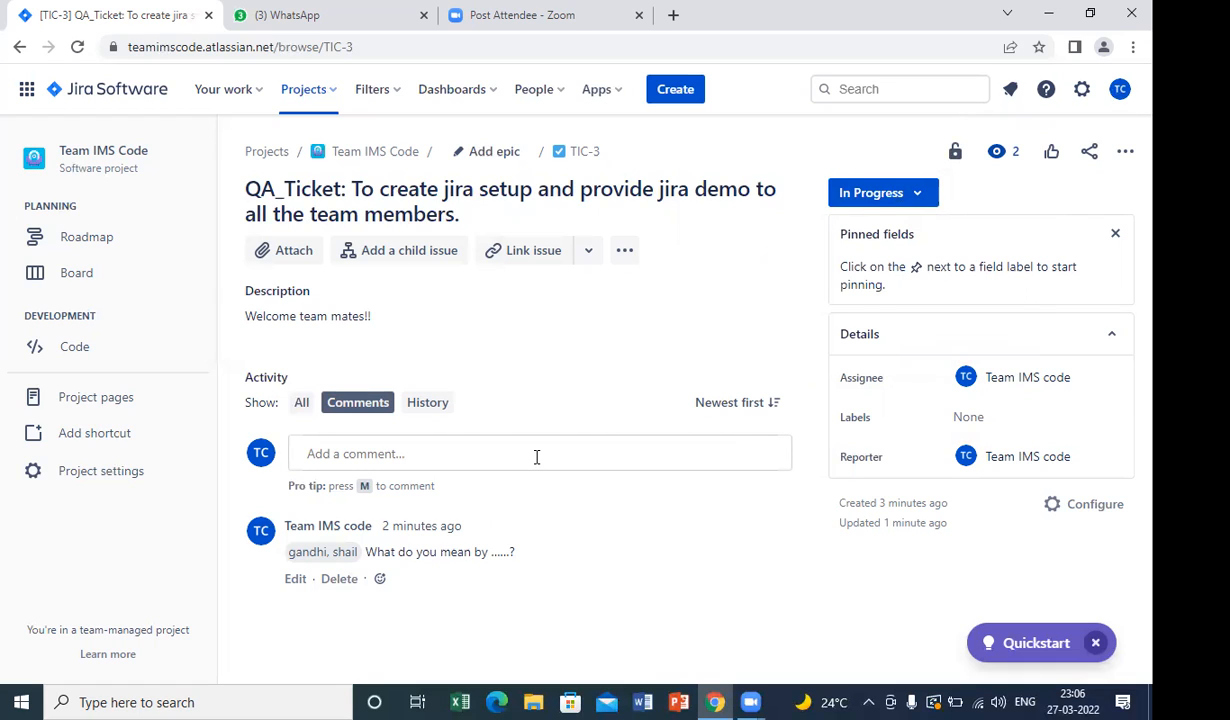
Step: Review the issue's change history and its full activity, and return to showing only the comments
left_click(438, 408)
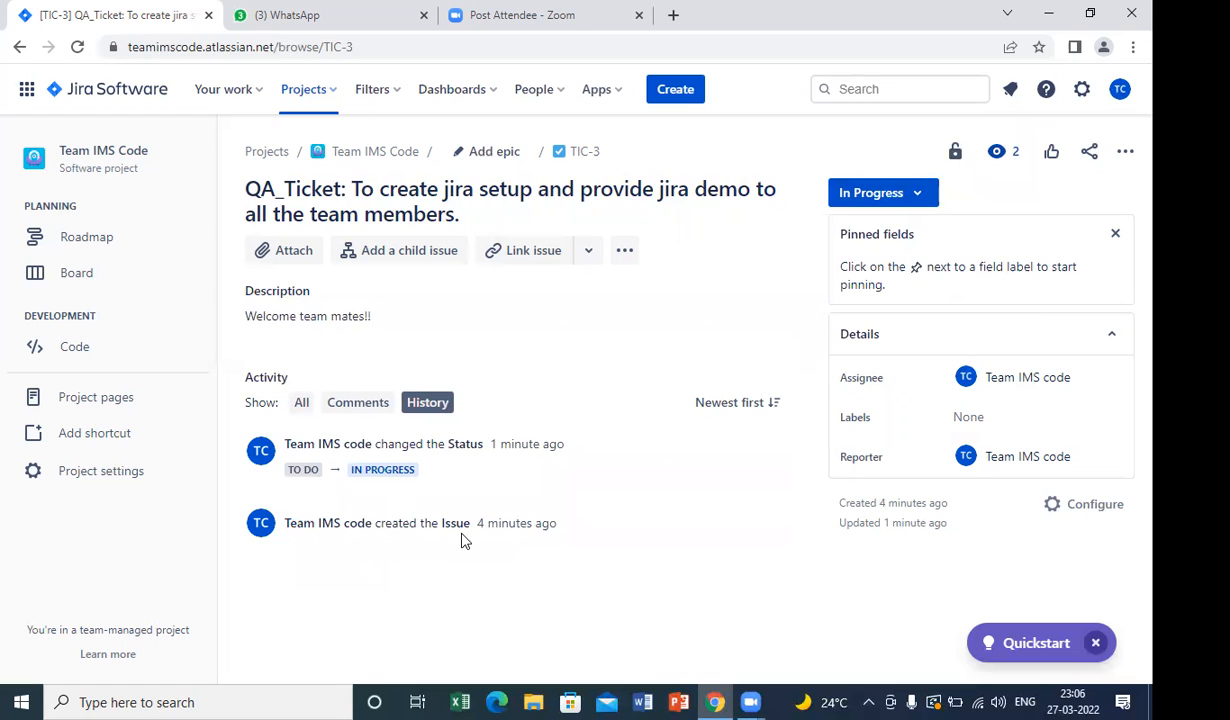
left_click(340, 404)
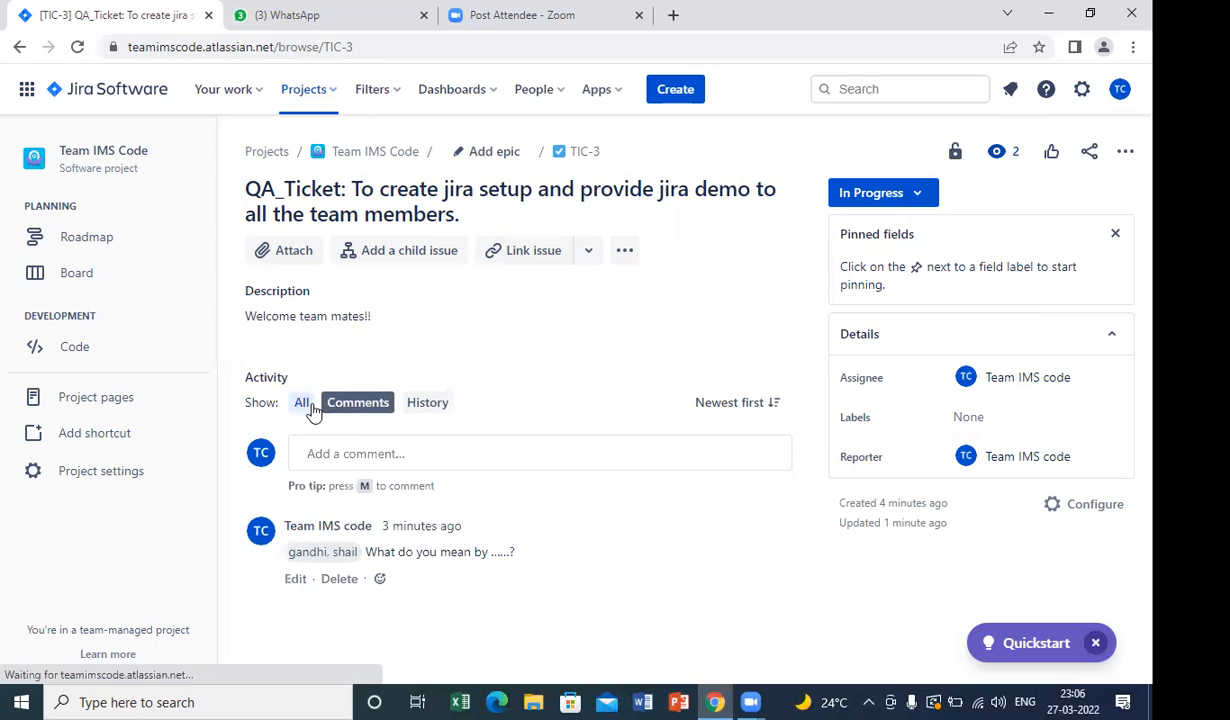
left_click(303, 403)
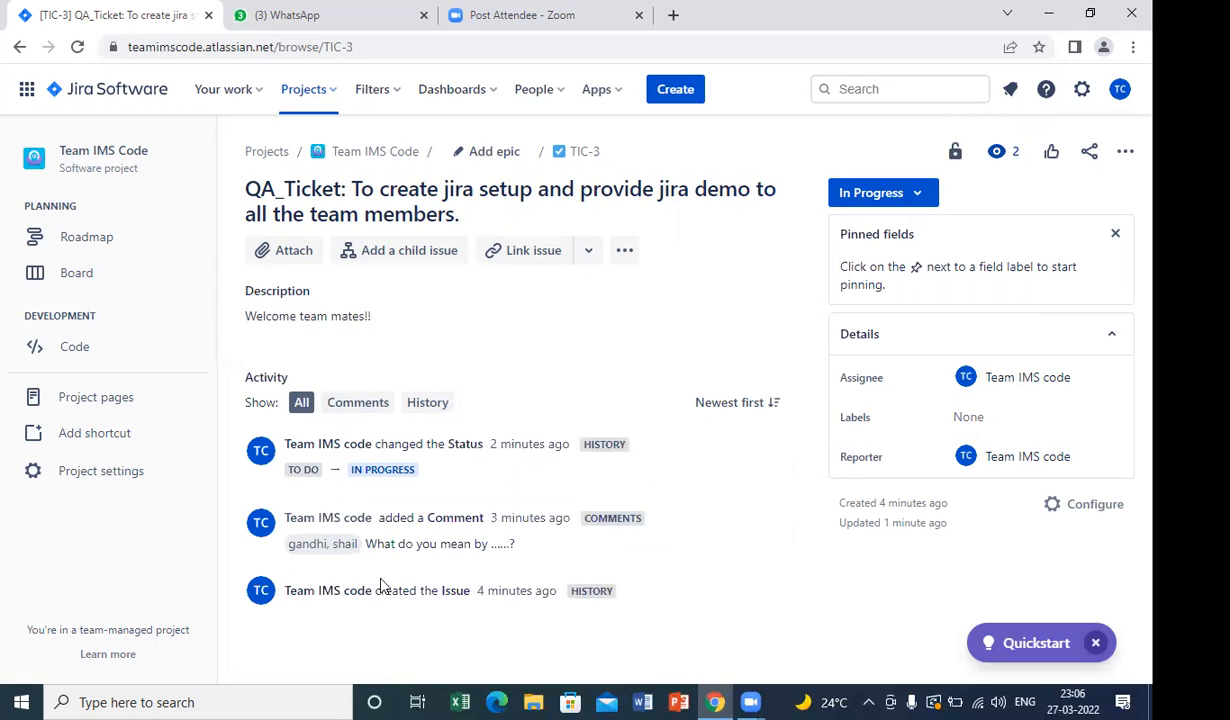
left_click(359, 412)
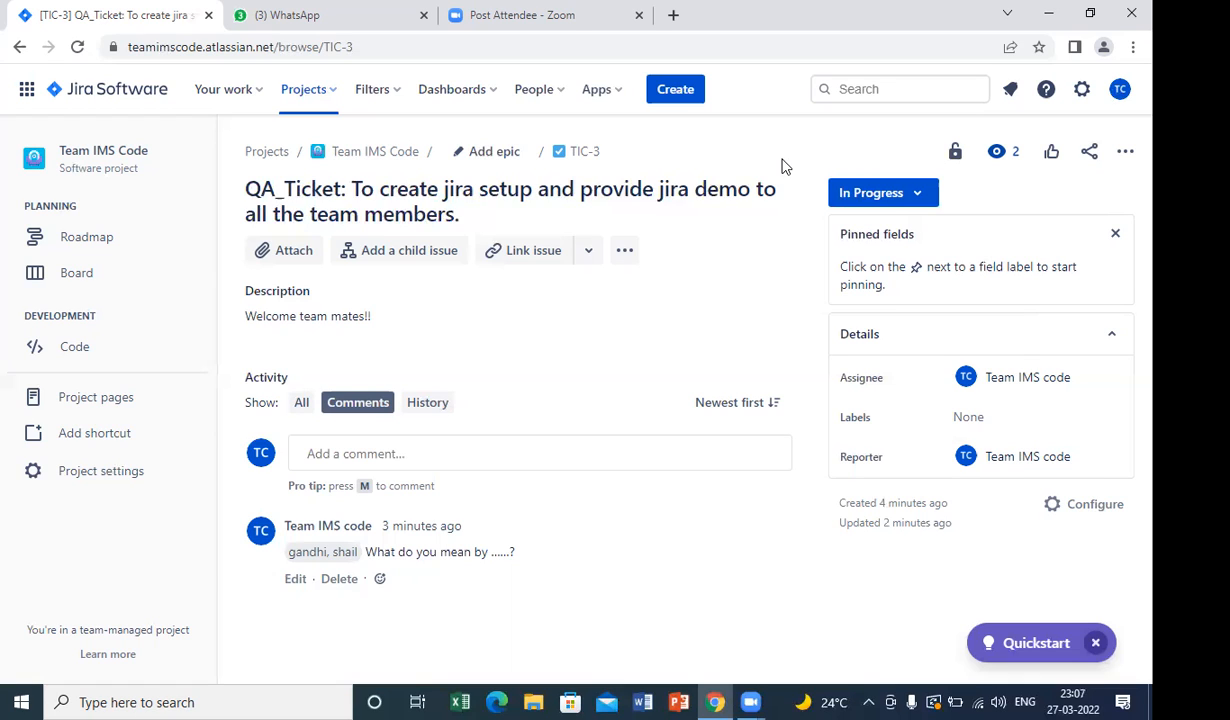
Step: Examine the additional actions available for the issue and the Jira administration settings
left_click(1125, 155)
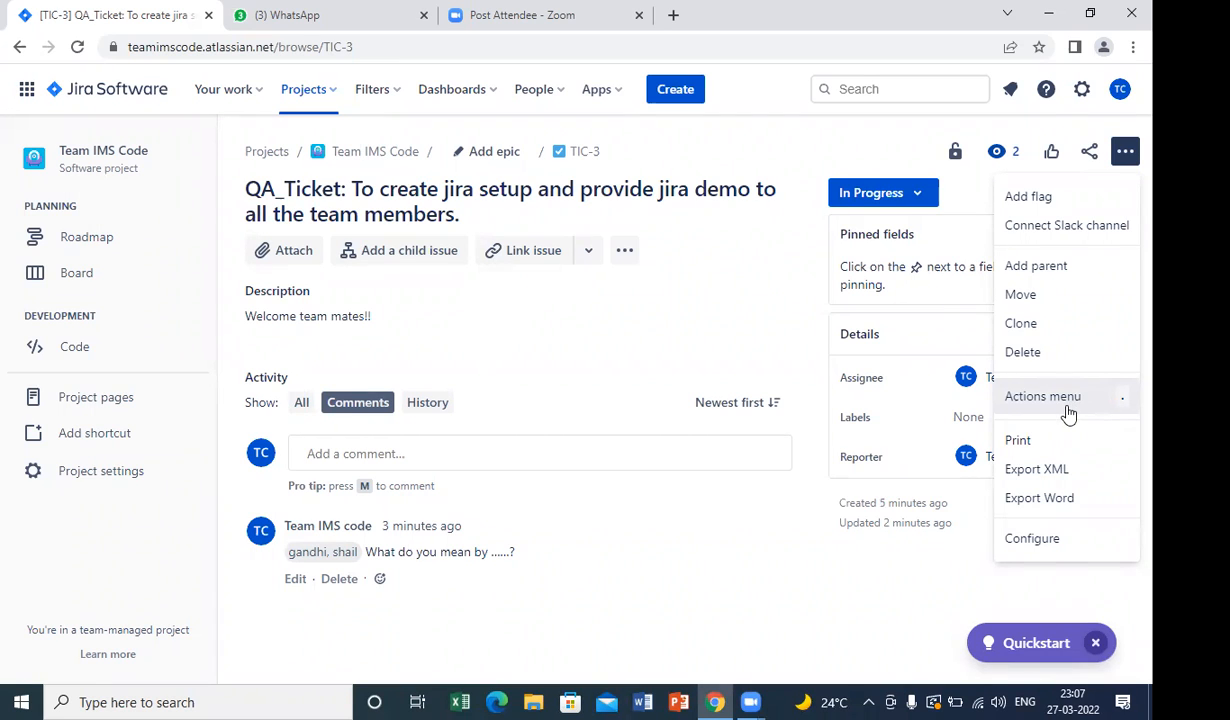
left_click(920, 611)
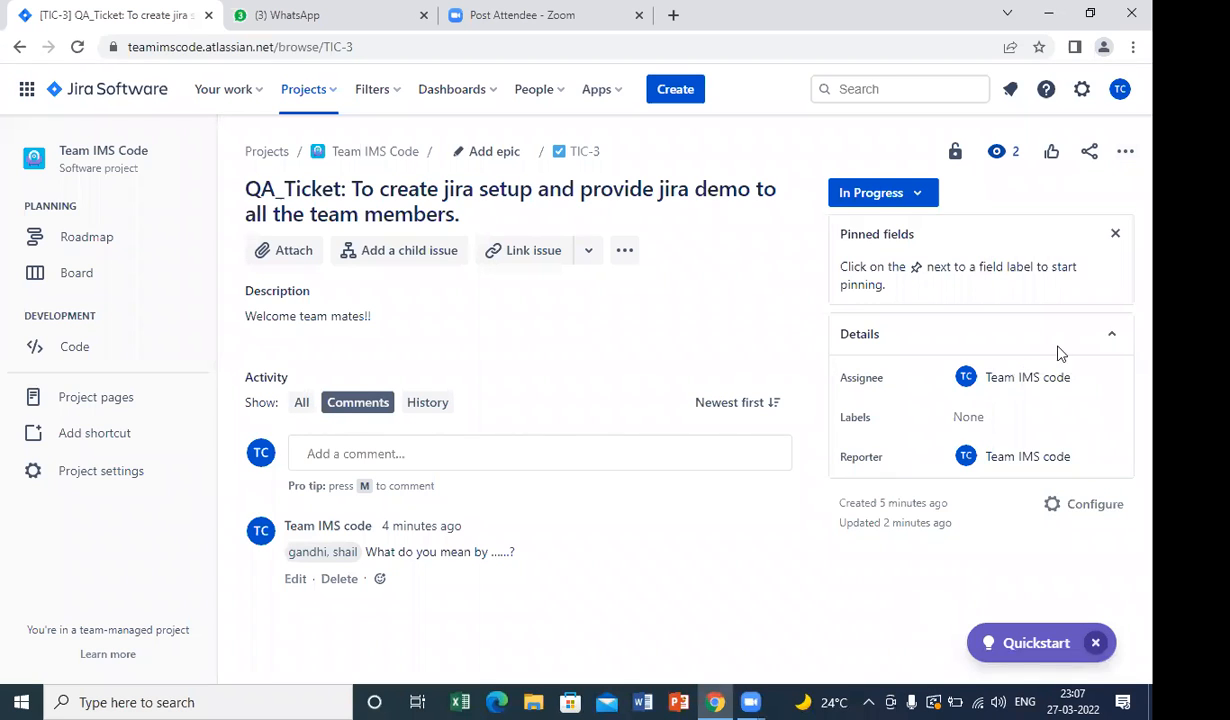
left_click(1090, 96)
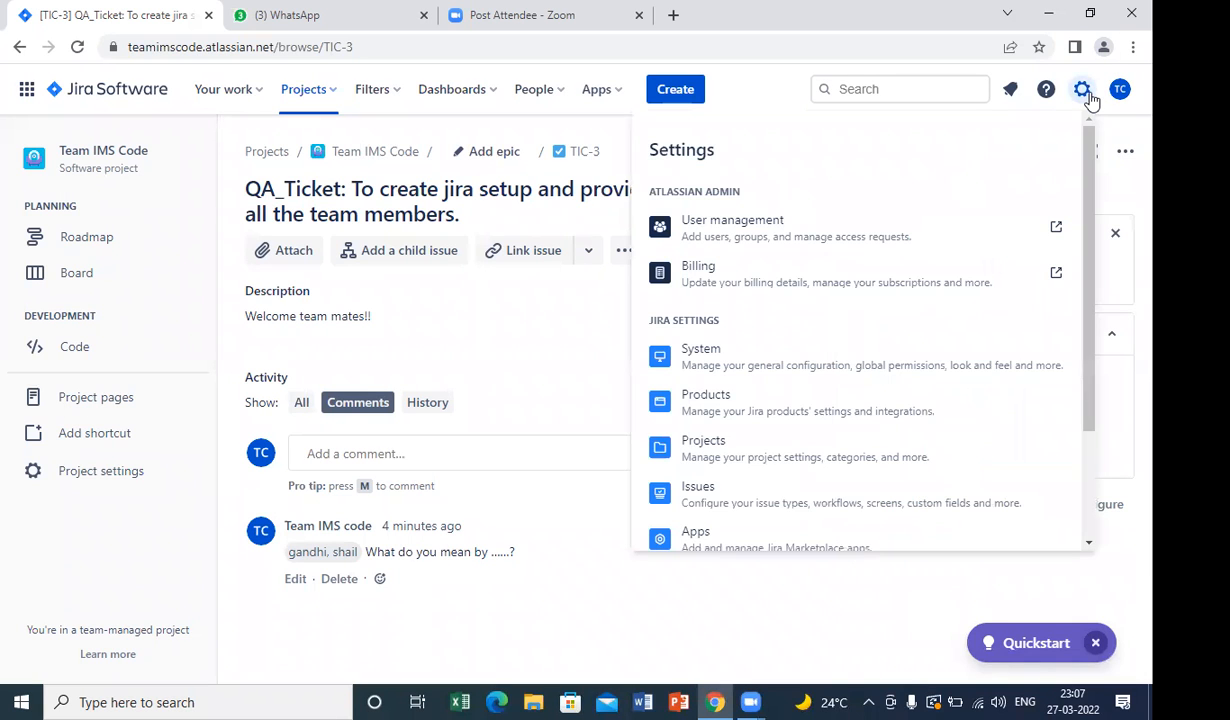
left_click(921, 619)
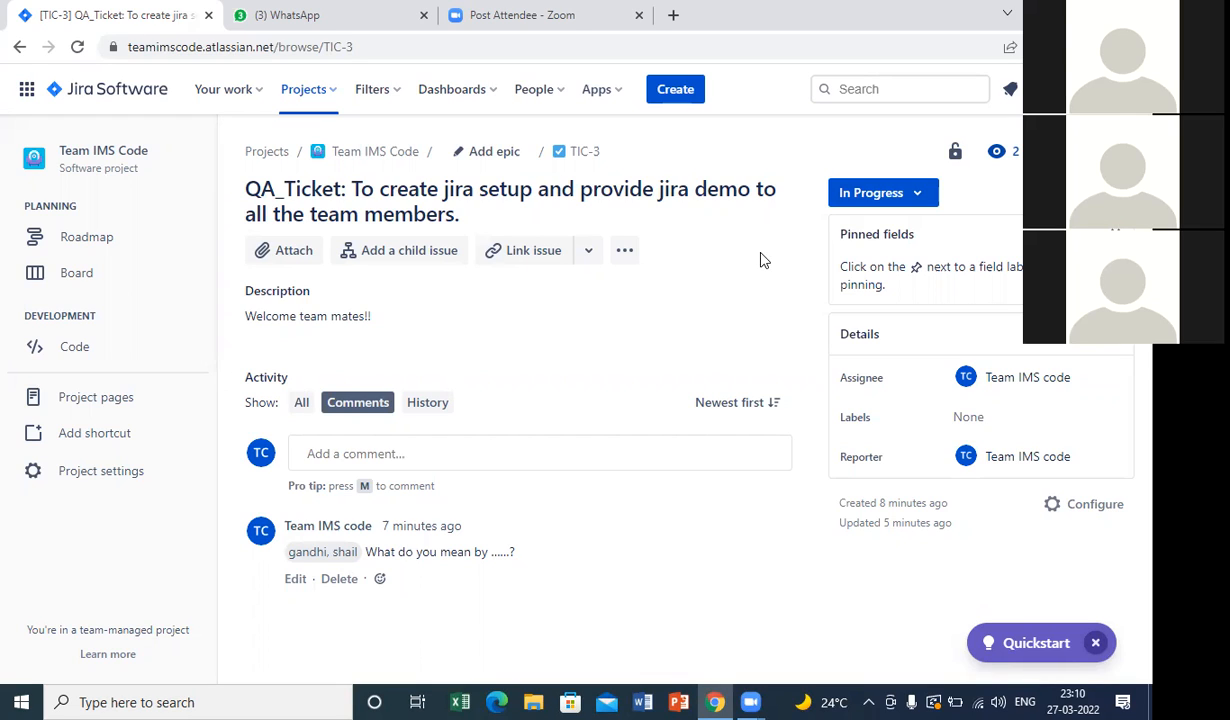
Step: Review the issues assigned to your own account and dismiss the announcement about grouped fields
left_click(753, 107)
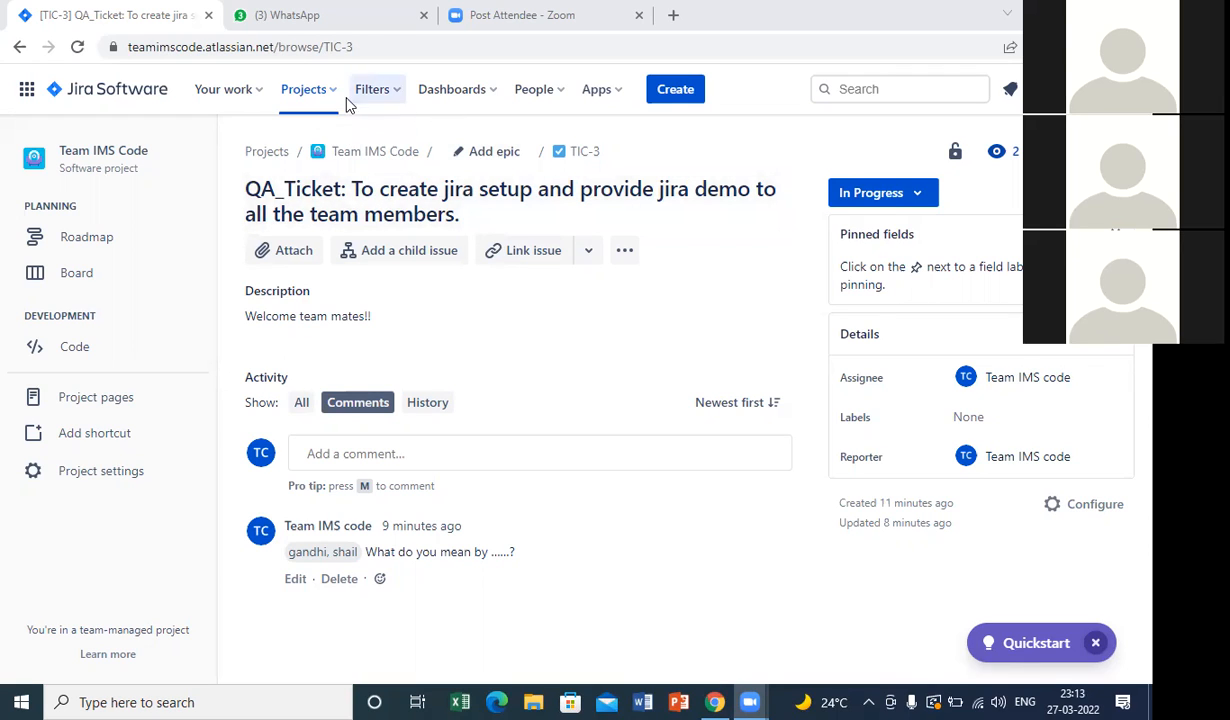
left_click(265, 91)
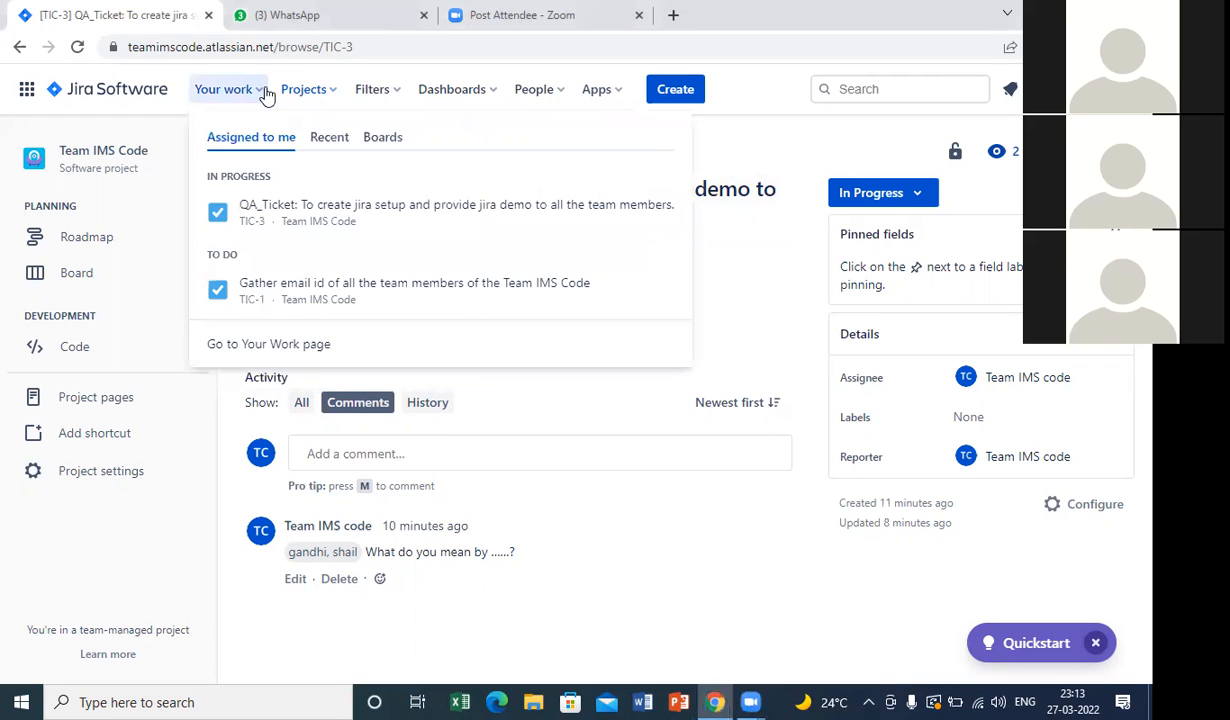
left_click(250, 293)
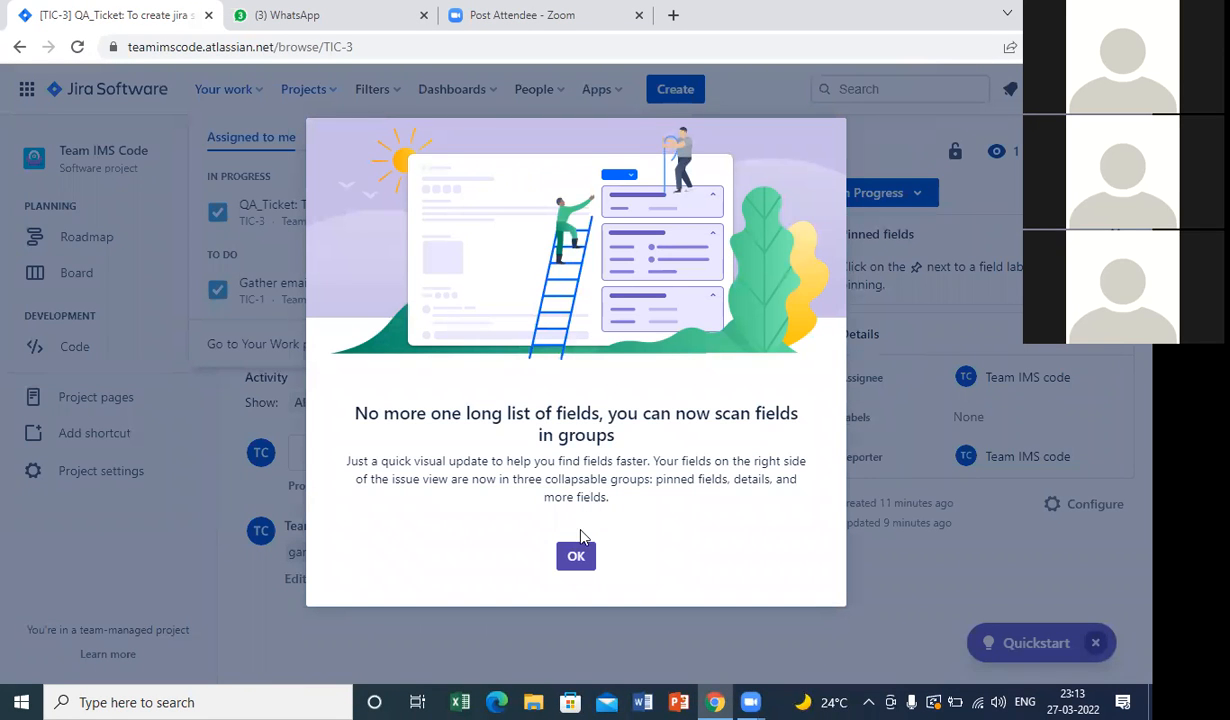
left_click(576, 557)
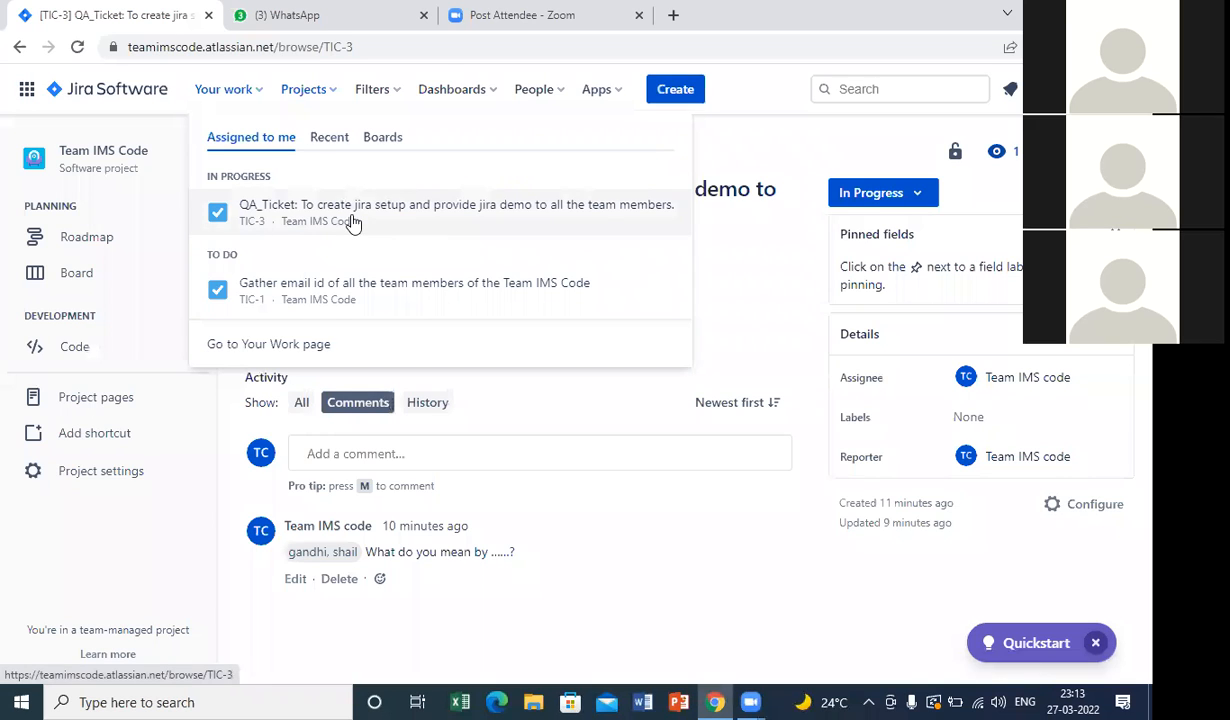
left_click(835, 141)
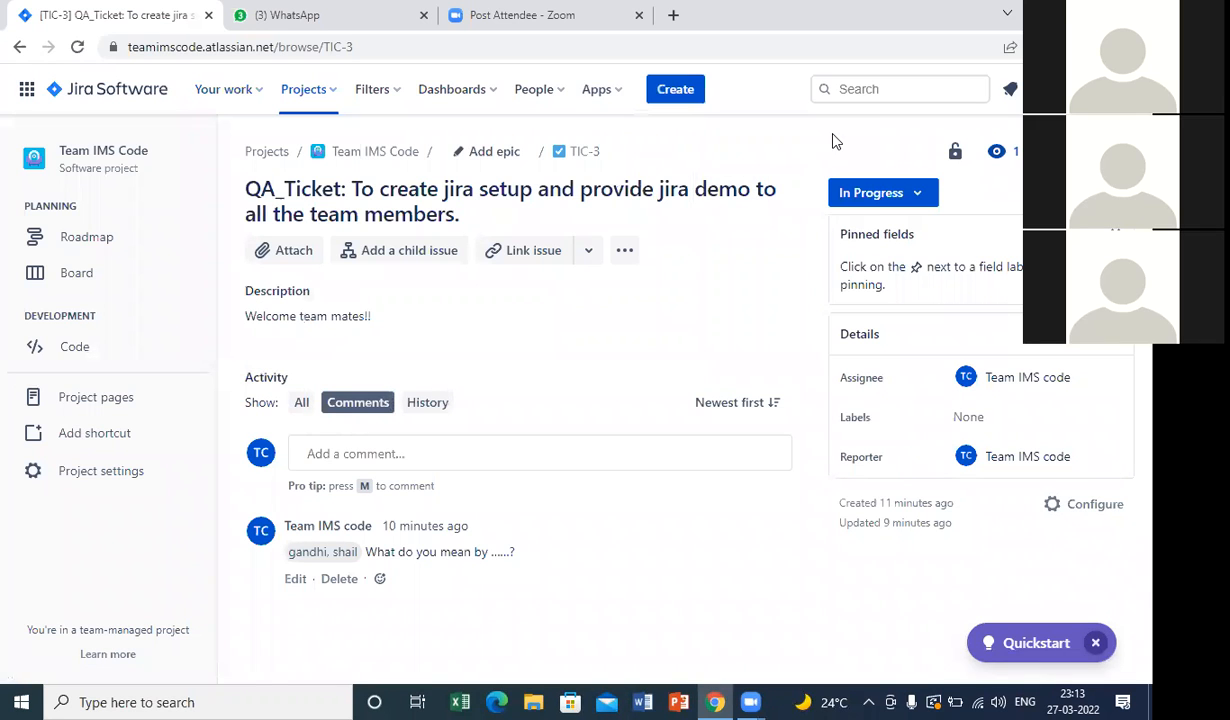
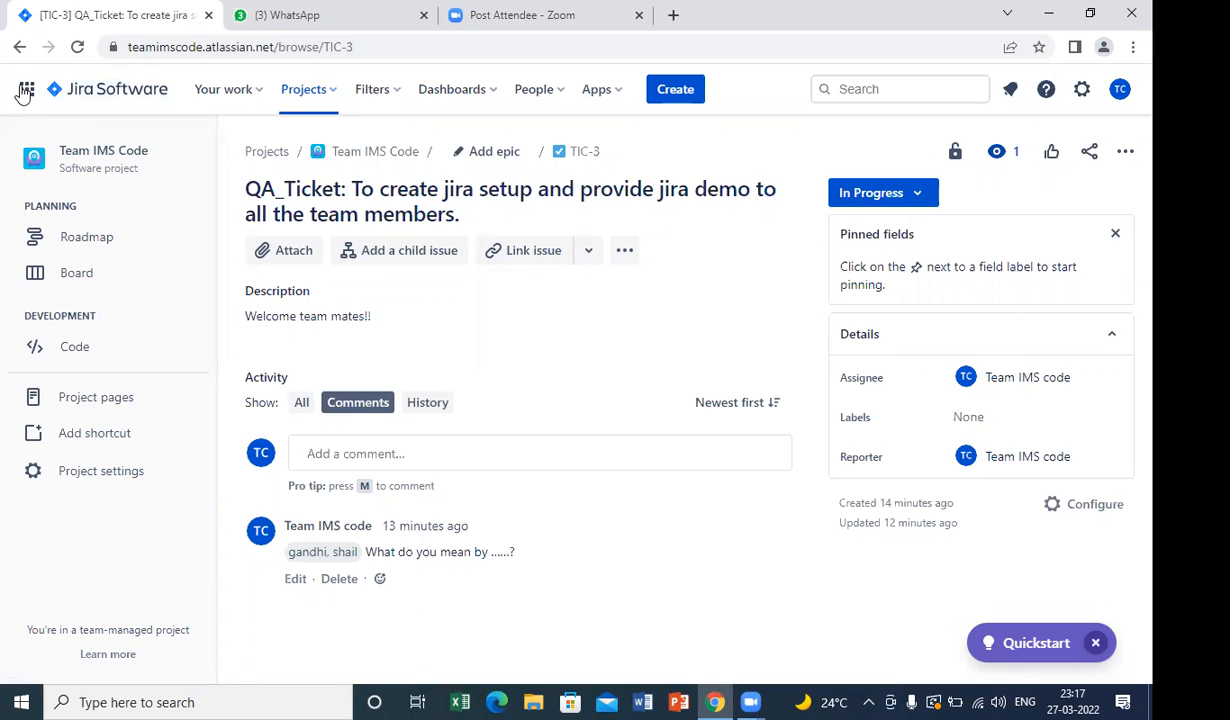
Step: Switch to Confluence, try creating a new page and go back to the Confluence home page
left_click(26, 91)
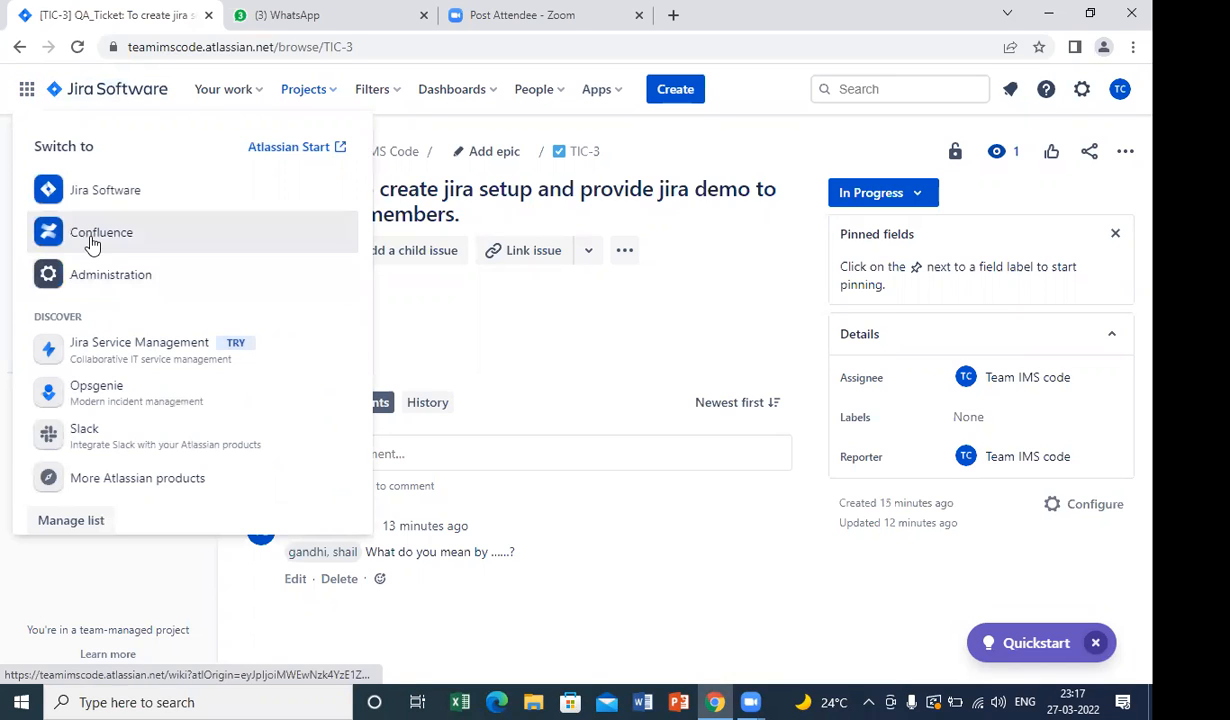
left_click(90, 243)
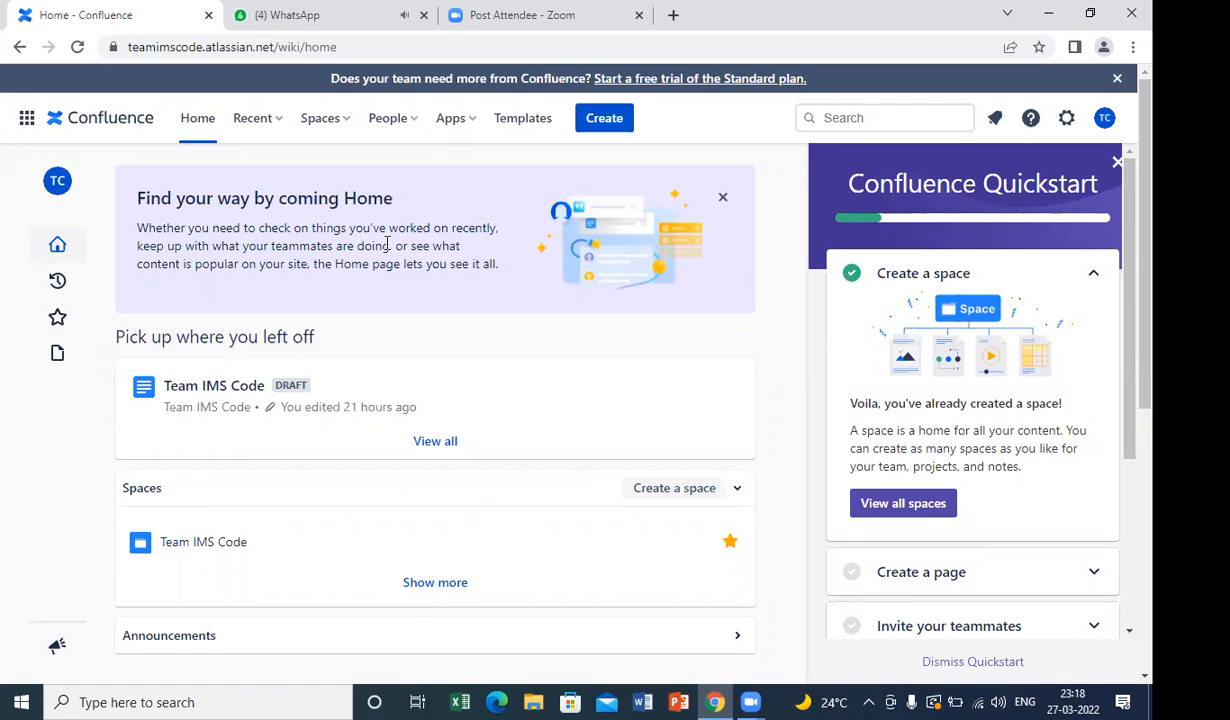
left_click(600, 119)
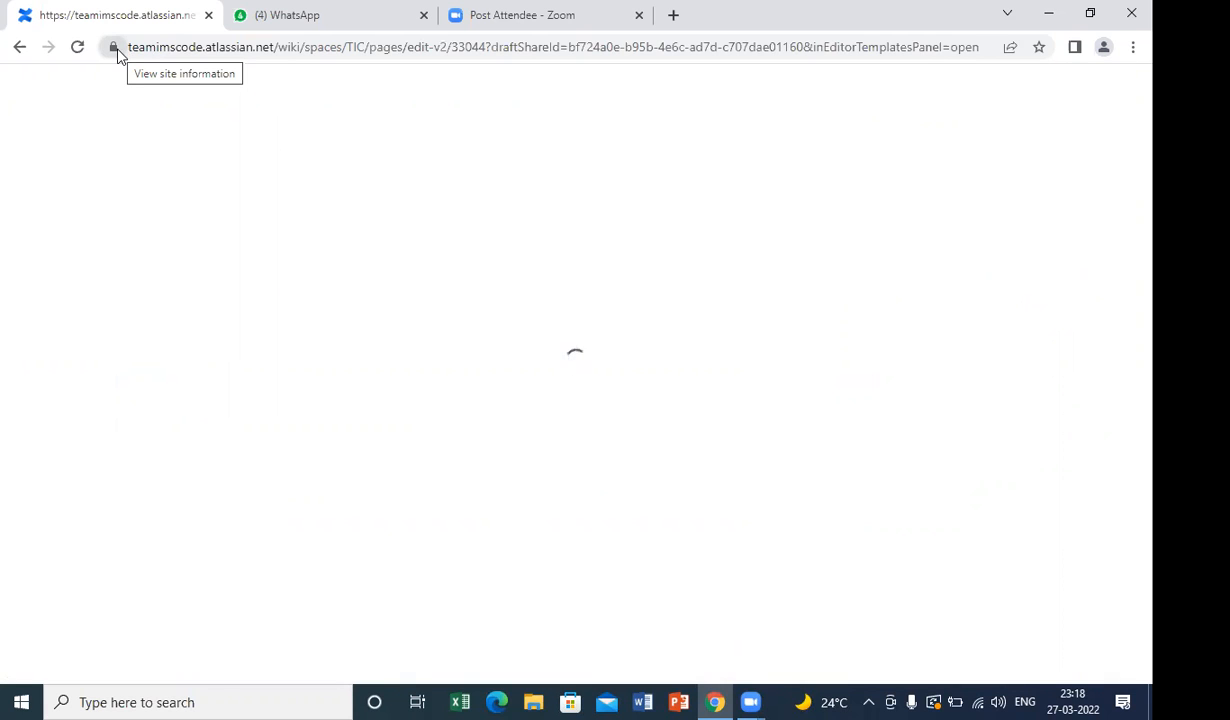
left_click(19, 48)
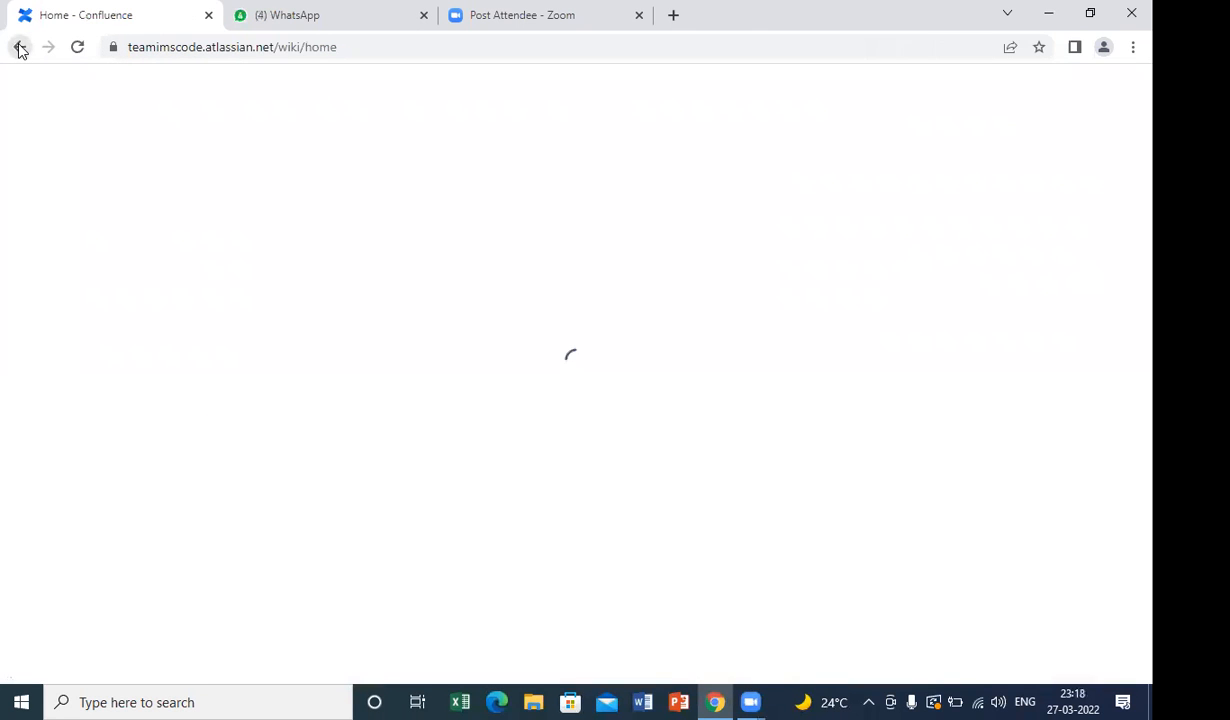